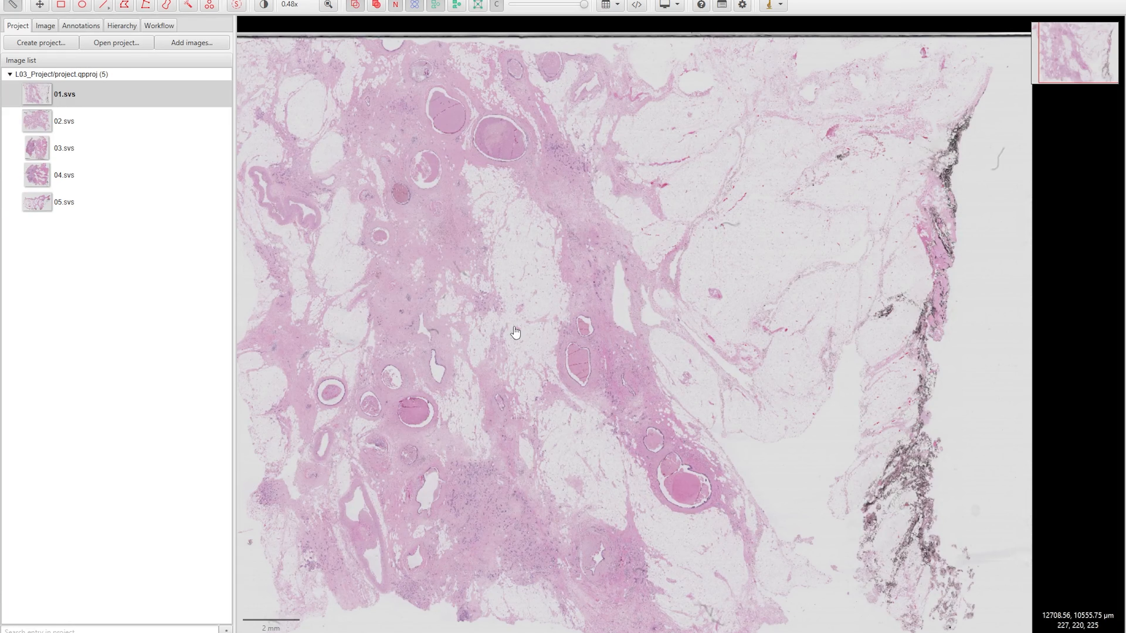
Examine the large fluid-filled duct near the centre of slide 01.svs at increasing magnification.
scroll(611, 374, up, 2)
scroll(638, 390, up, 2)
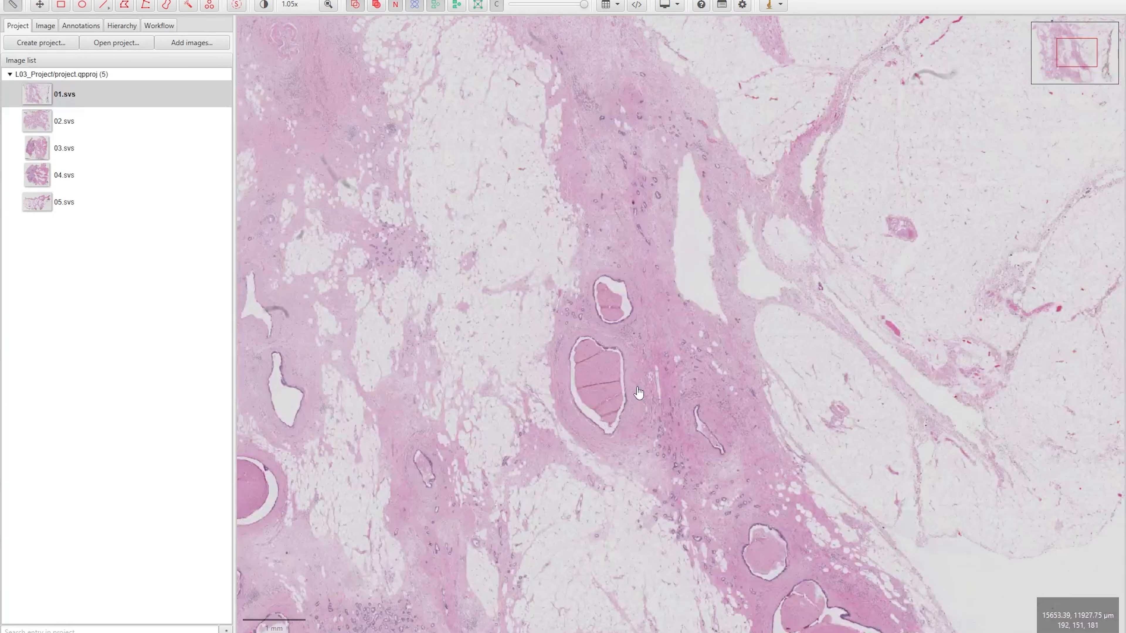
scroll(637, 393, up, 2)
scroll(586, 398, up, 2)
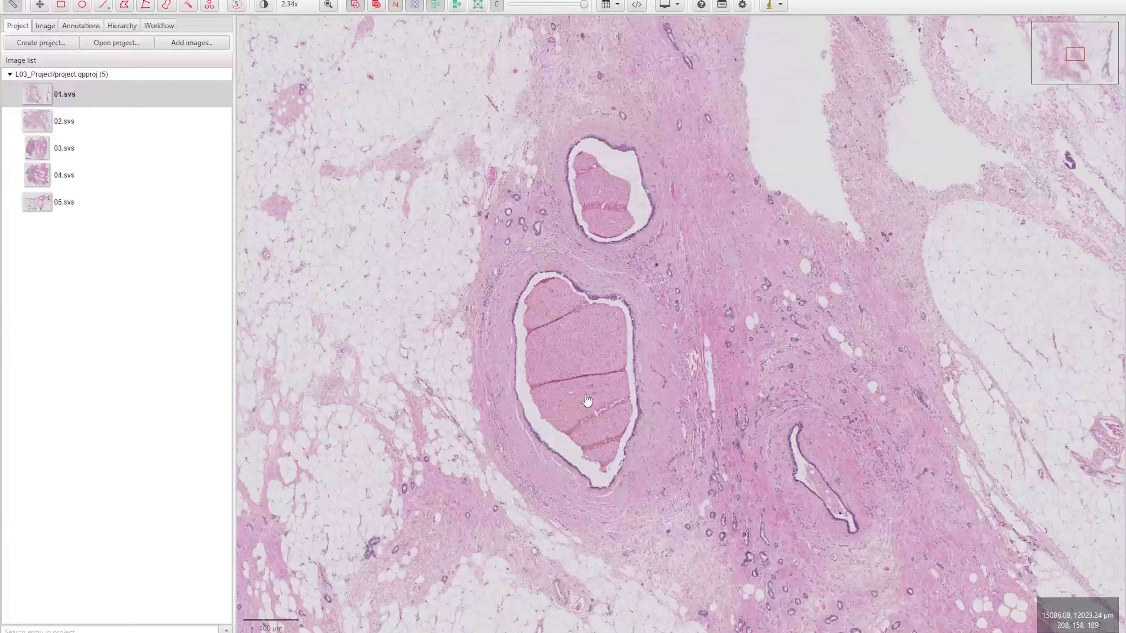
scroll(587, 399, up, 2)
drag(587, 401, 498, 303)
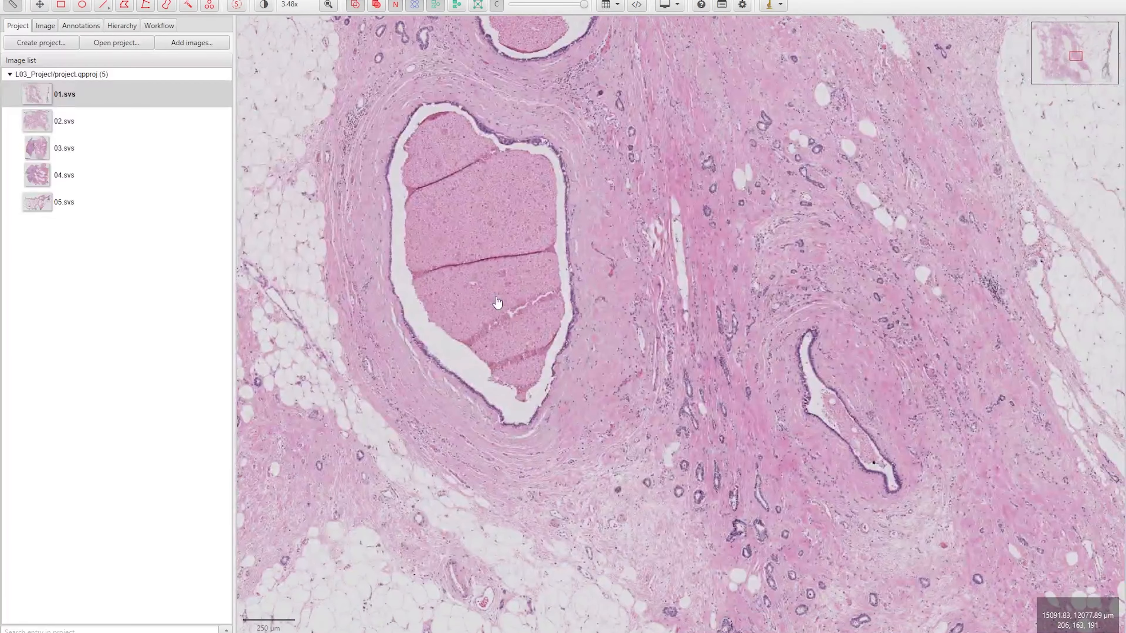
scroll(510, 319, up, 1)
drag(490, 259, 620, 353)
scroll(510, 295, up, 1)
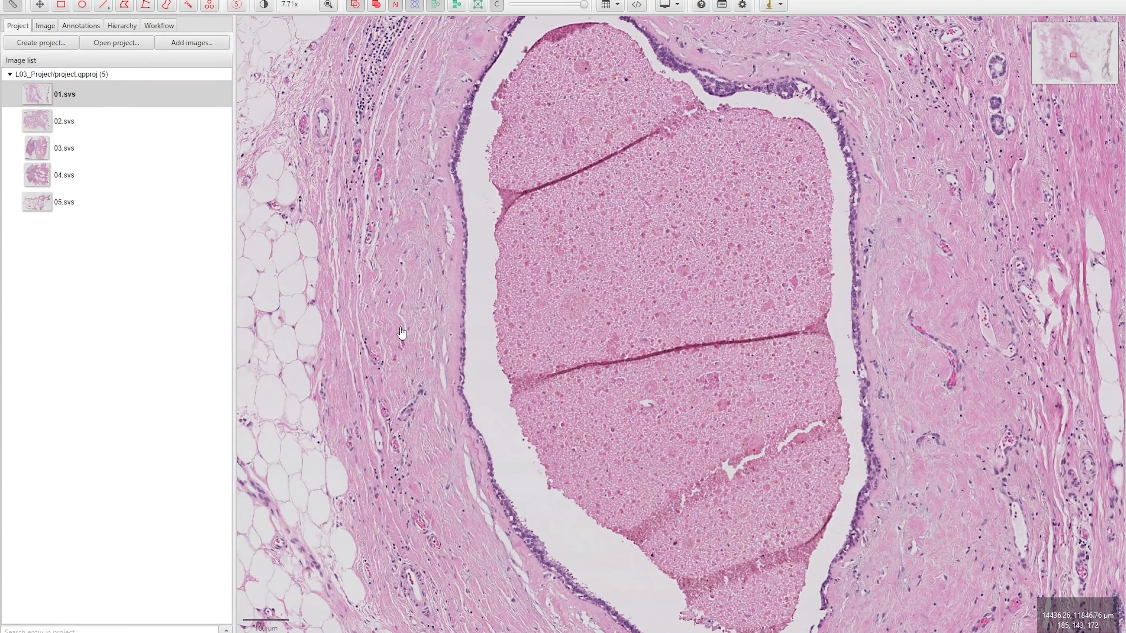
Magnify the stroma beside the large duct down to individual pixels and return to a cellular-level view.
scroll(401, 332, up, 20)
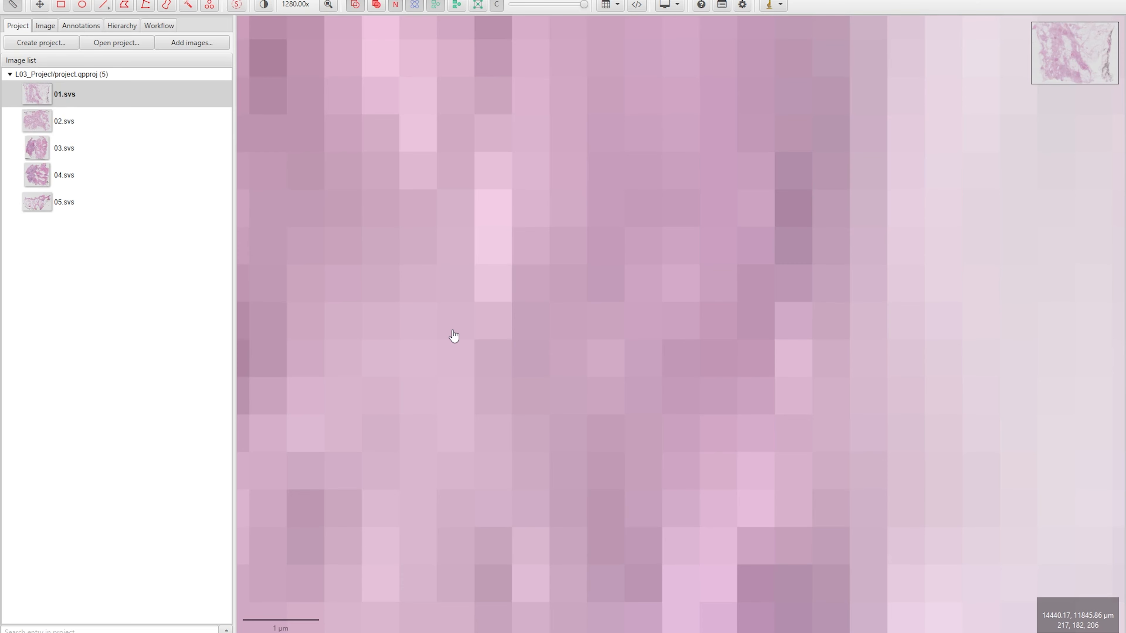
scroll(453, 336, down, 10)
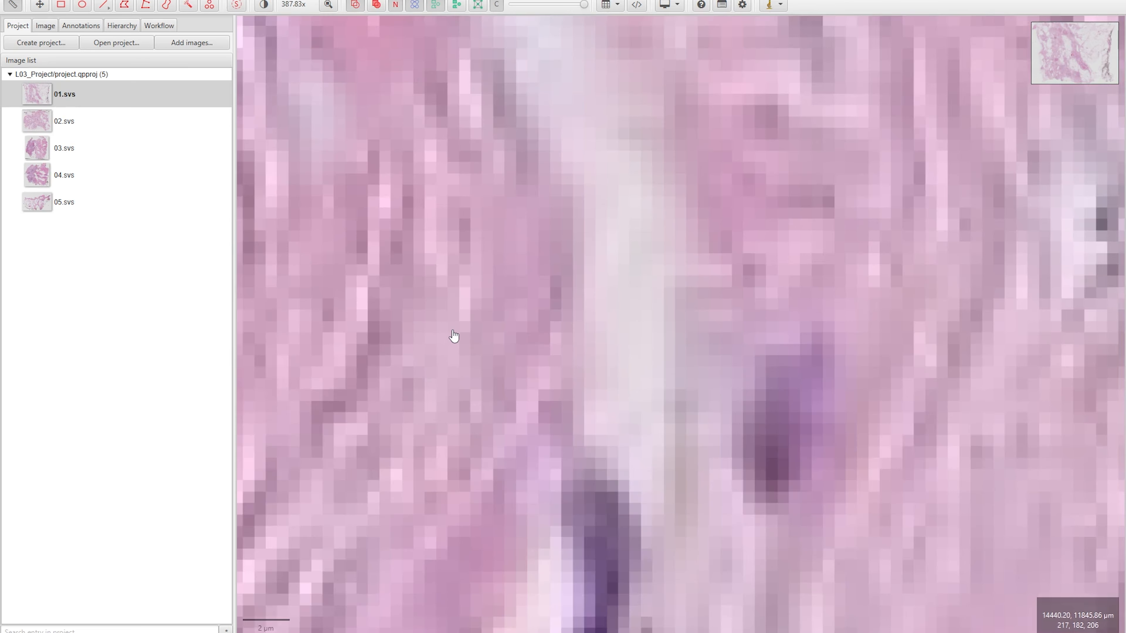
scroll(454, 336, down, 8)
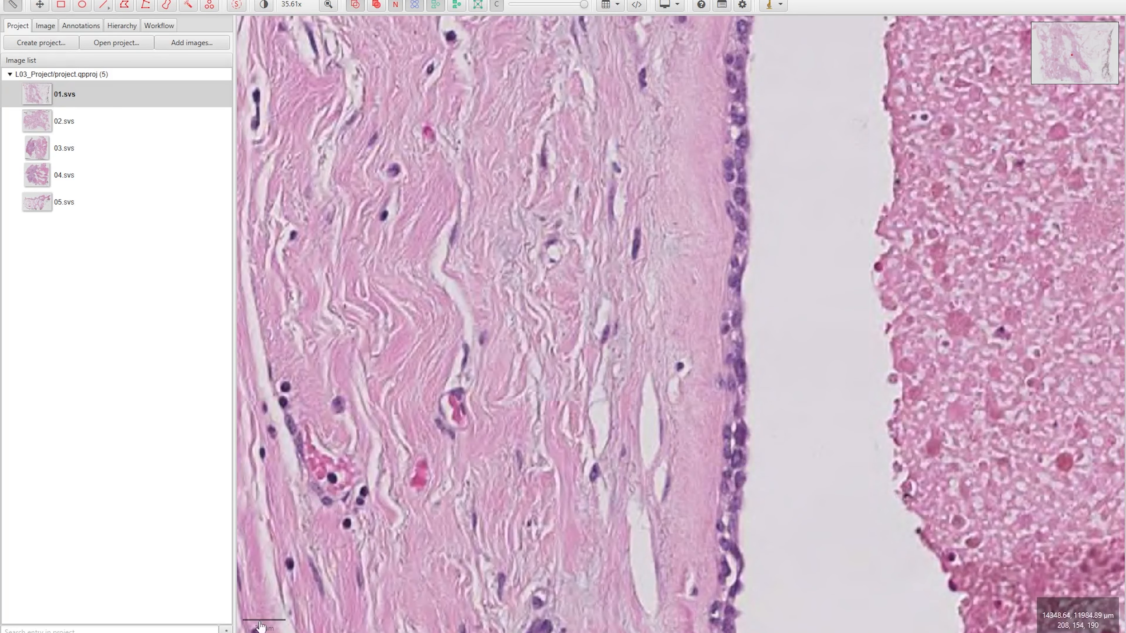
Examine the large duct's epithelial lining, the adjacent fat tissue and the neighbouring smaller ducts at different magnifications.
drag(614, 308, 379, 322)
drag(398, 395, 642, 296)
drag(486, 387, 769, 383)
drag(576, 365, 866, 412)
scroll(866, 411, down, 5)
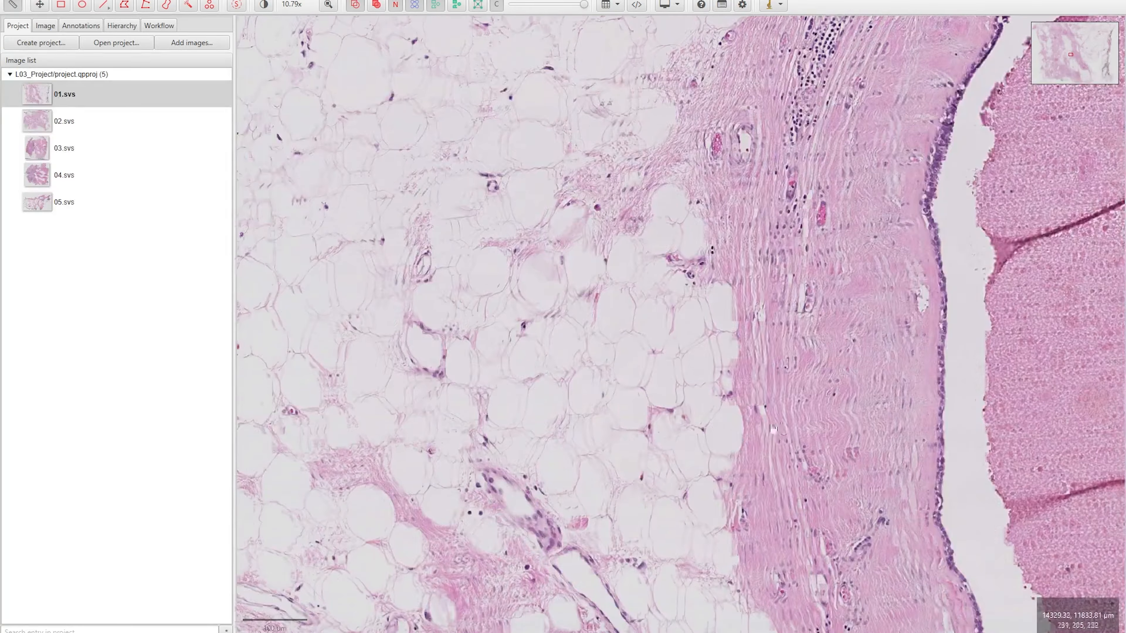
drag(800, 437, 425, 434)
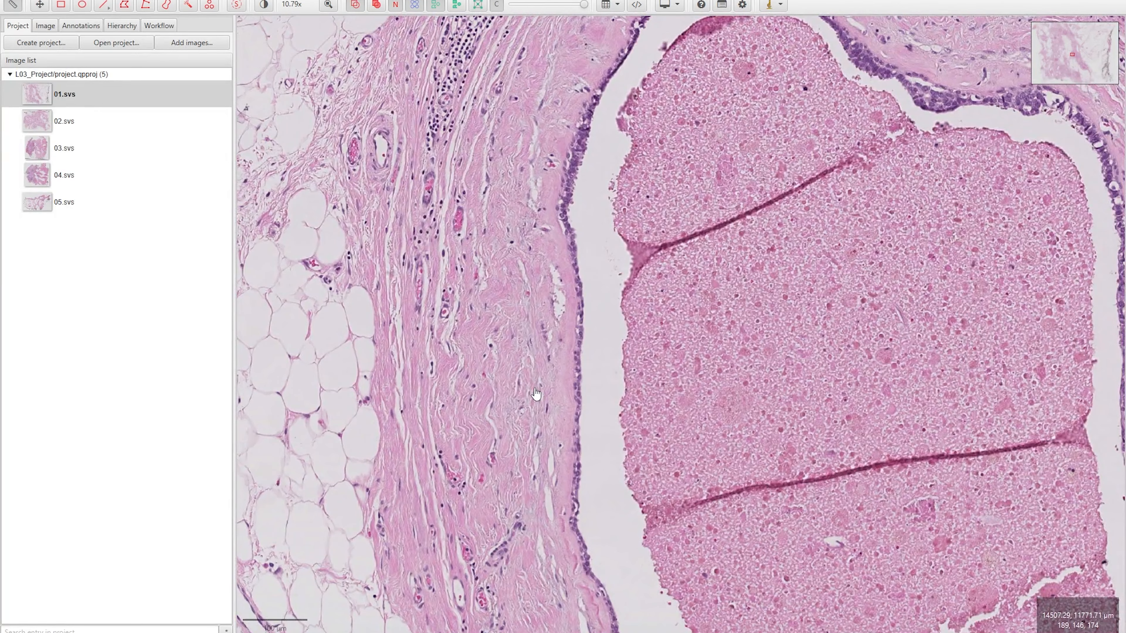
scroll(536, 394, up, 7)
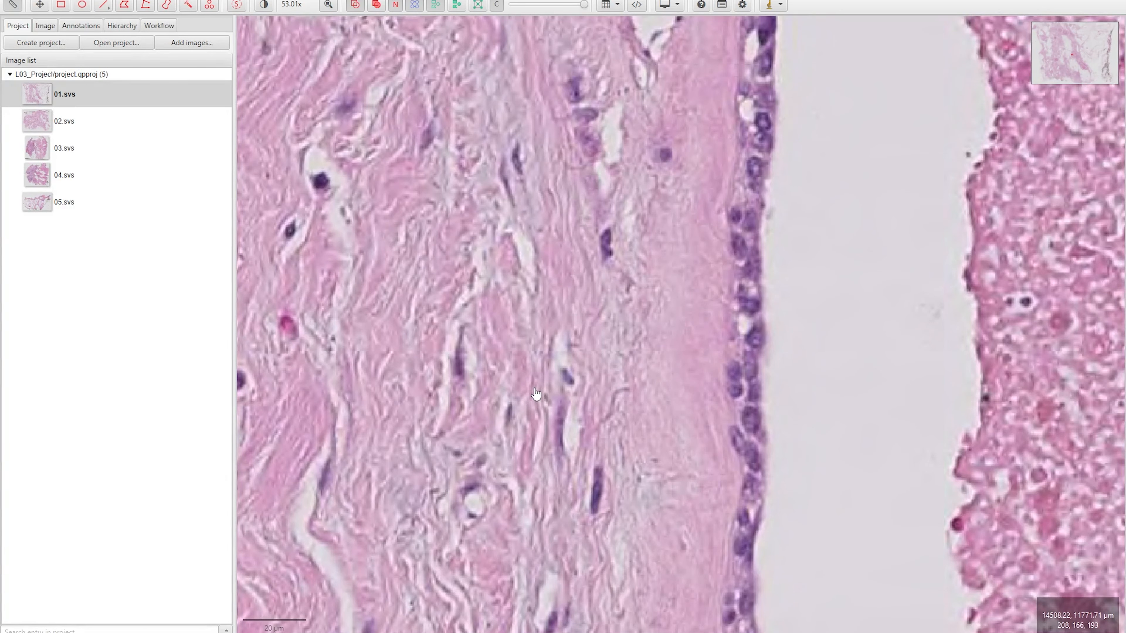
scroll(536, 394, down, 14)
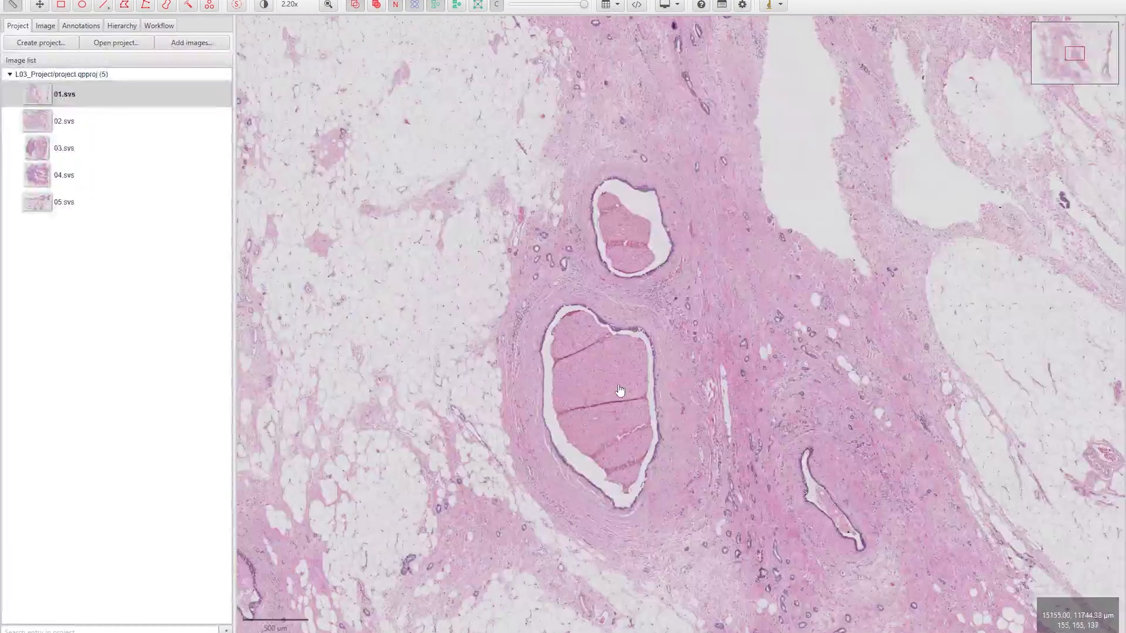
drag(620, 391, 443, 376)
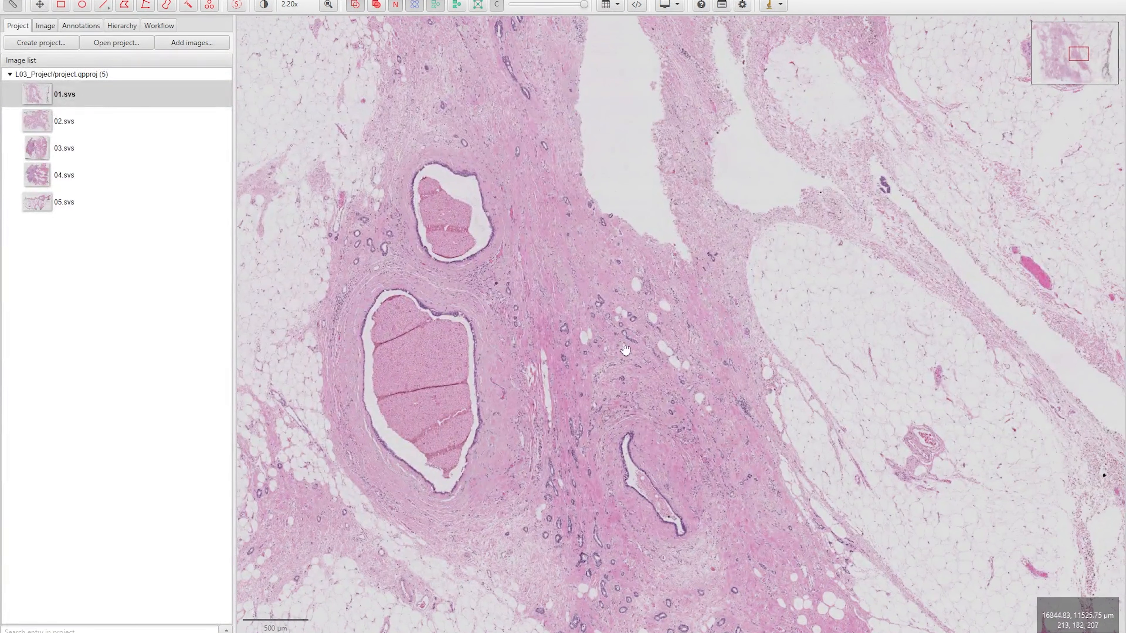
drag(663, 461, 478, 374)
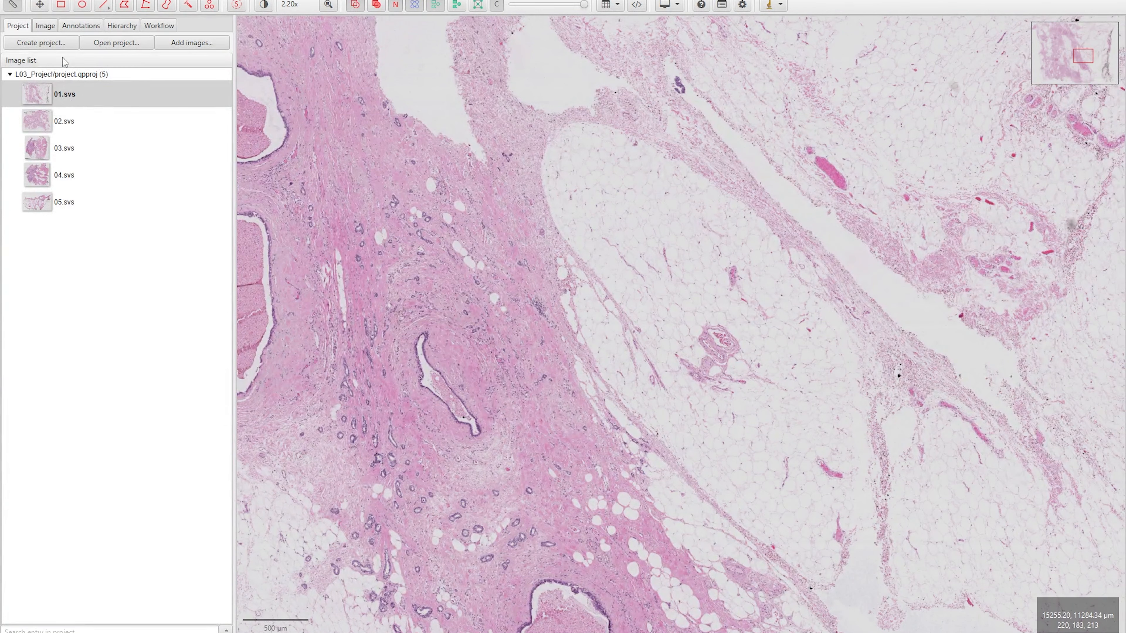
Review the image properties of 01.svs, including the pyramid levels and the hematoxylin stain vector.
click(46, 25)
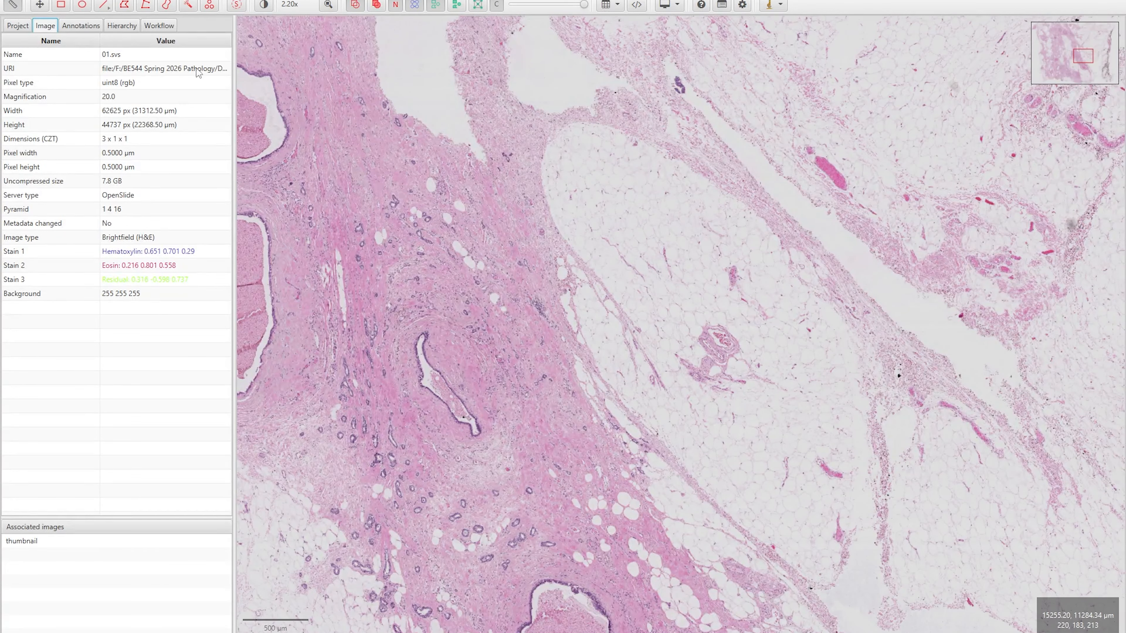
scroll(287, 175, down, 2)
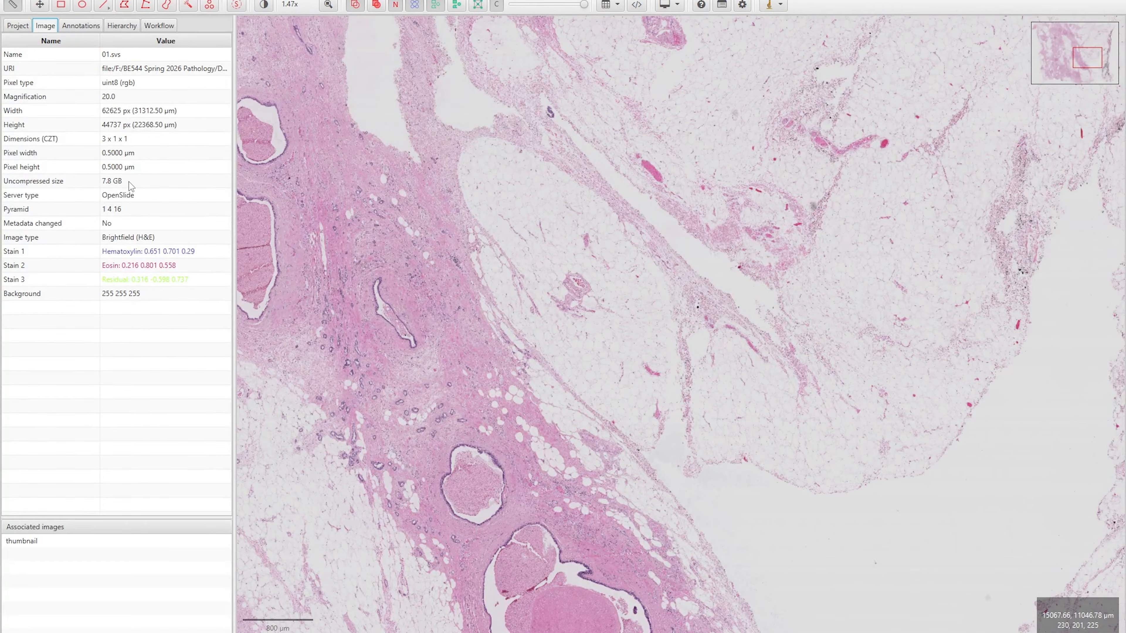
click(38, 212)
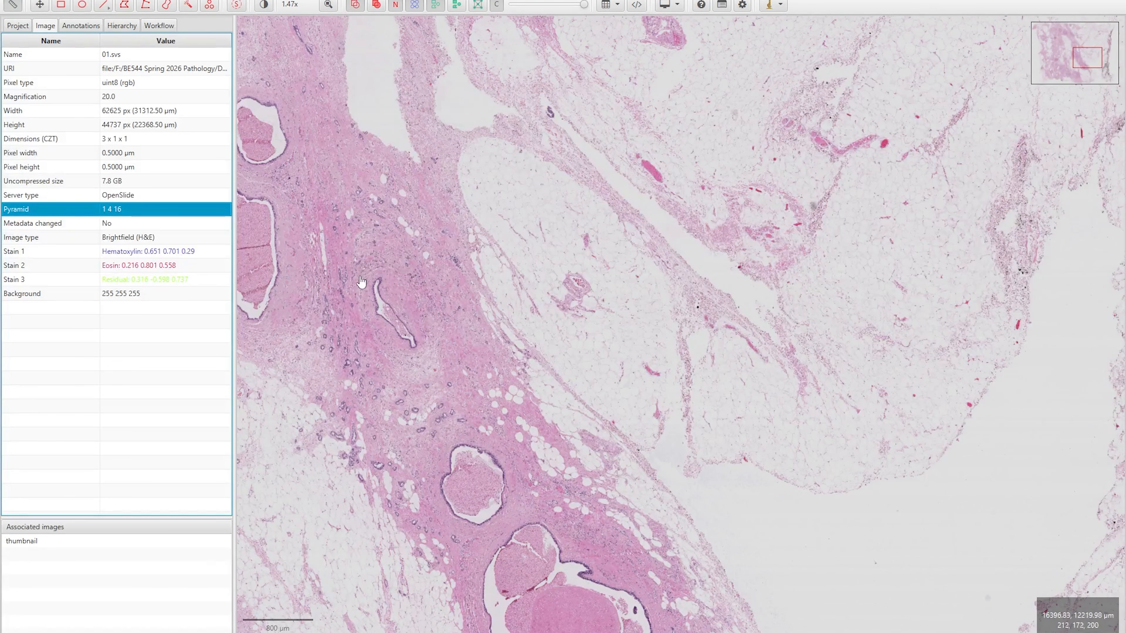
drag(363, 280, 471, 289)
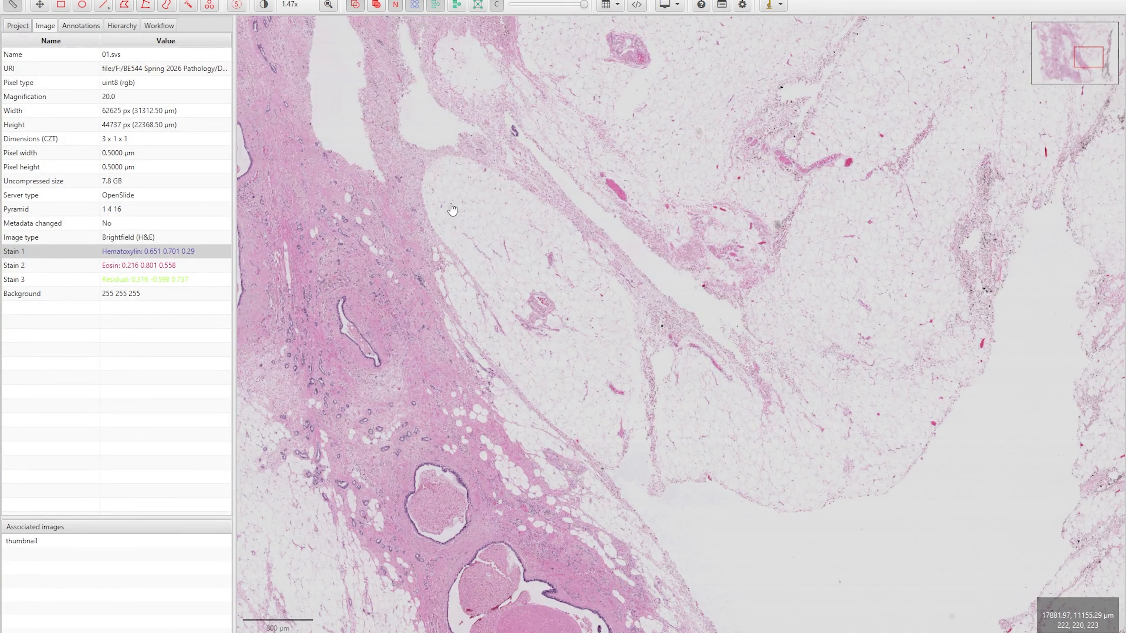
Open the brightness and contrast settings and place their window clear of the tissue to inspect.
right_click(452, 208)
mouse_move(488, 228)
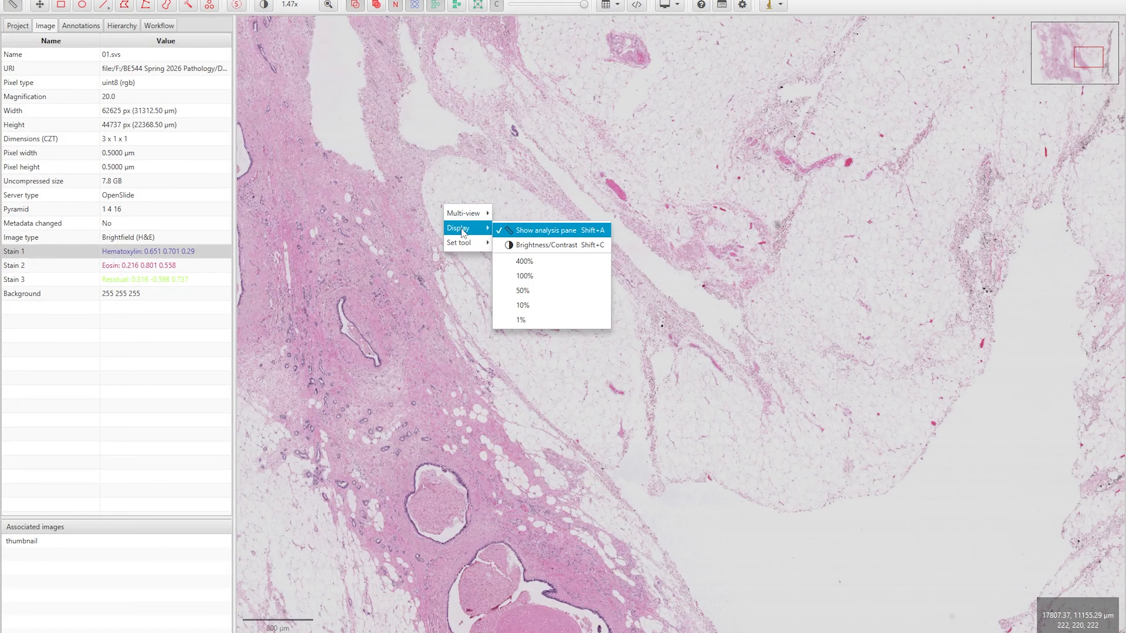
click(537, 247)
drag(558, 62, 358, 89)
drag(451, 296, 615, 297)
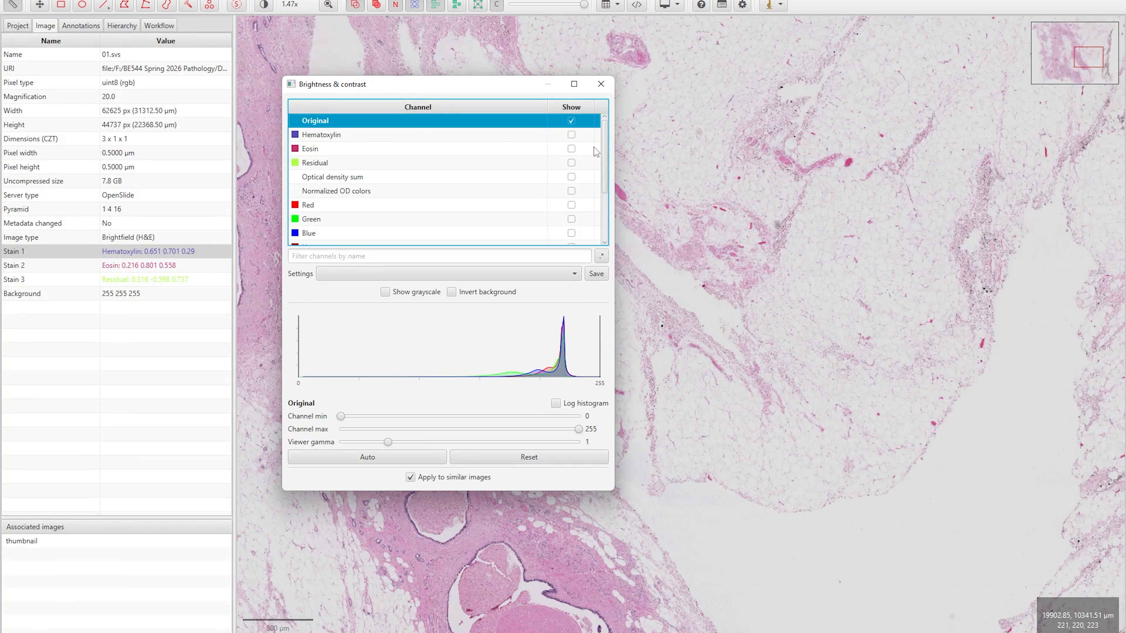
View the ducts in the Hematoxylin channel alone and in the Eosin channel alone, and look through the remaining channels.
click(572, 135)
drag(666, 560, 854, 273)
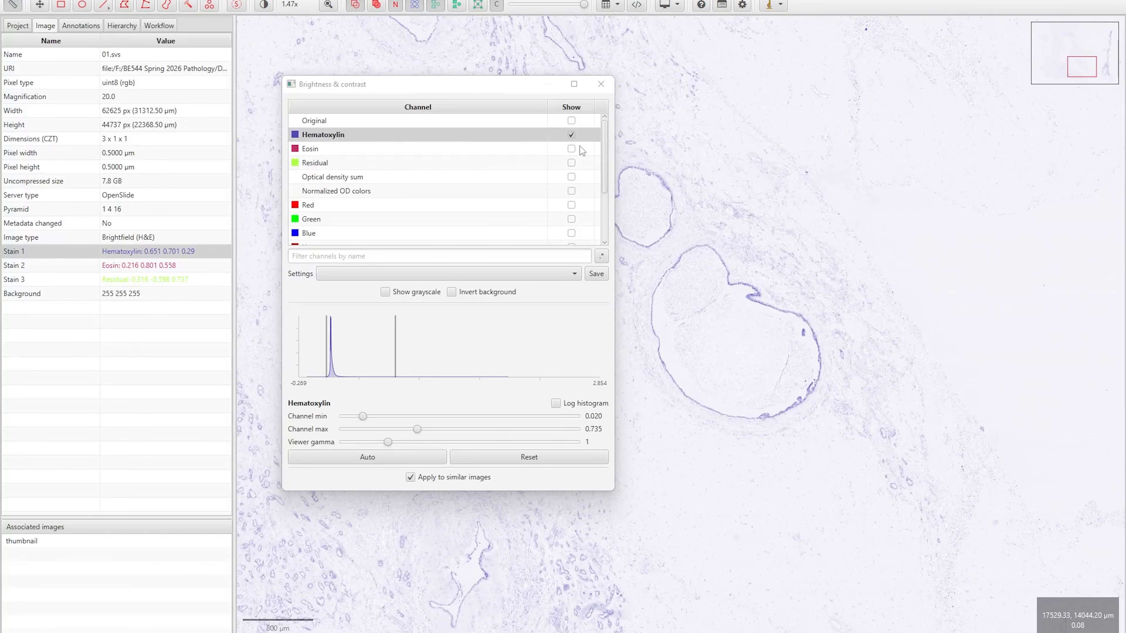
click(572, 149)
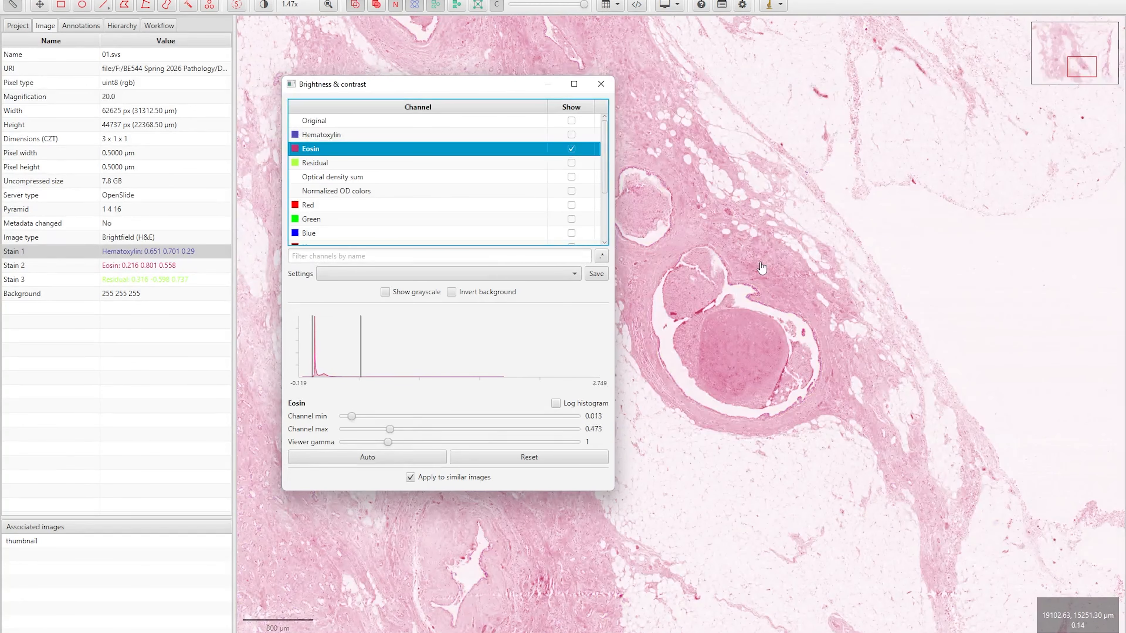
scroll(448, 180, down, 2)
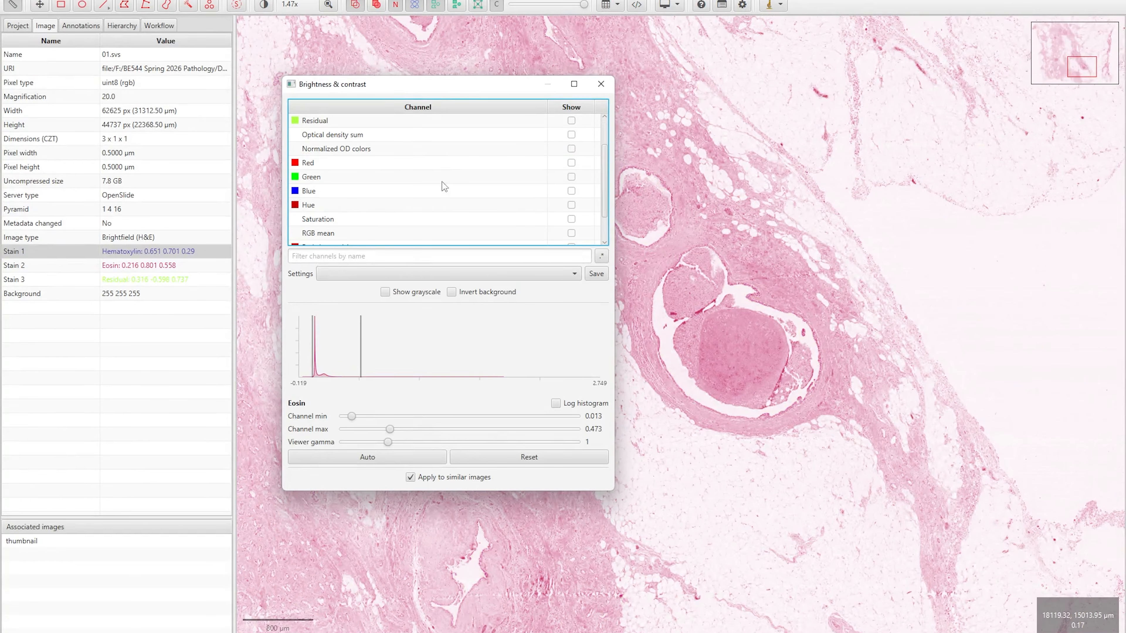
scroll(356, 162, down, 1)
scroll(358, 178, up, 2)
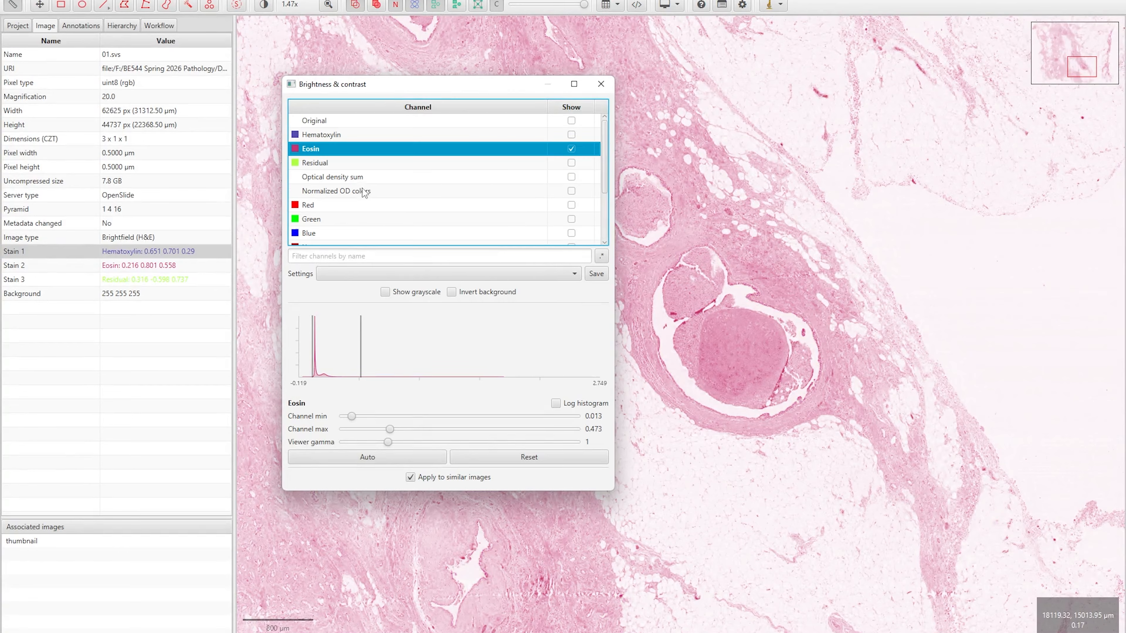
View the tissue in the Blue channel alone and restore the Original channel display.
click(571, 232)
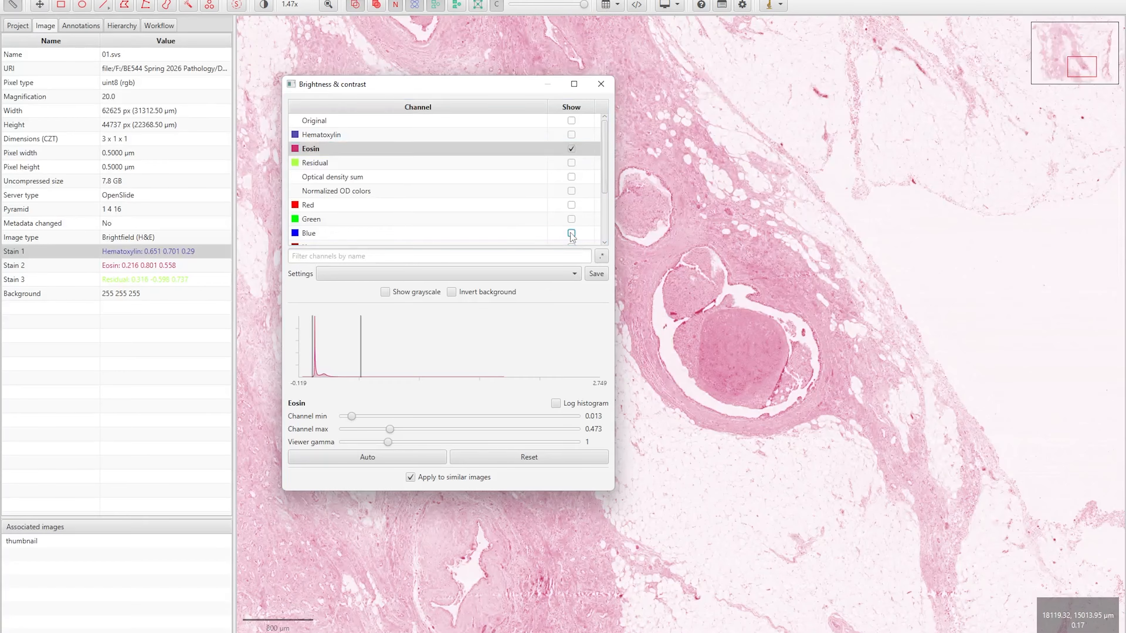
drag(821, 278, 742, 382)
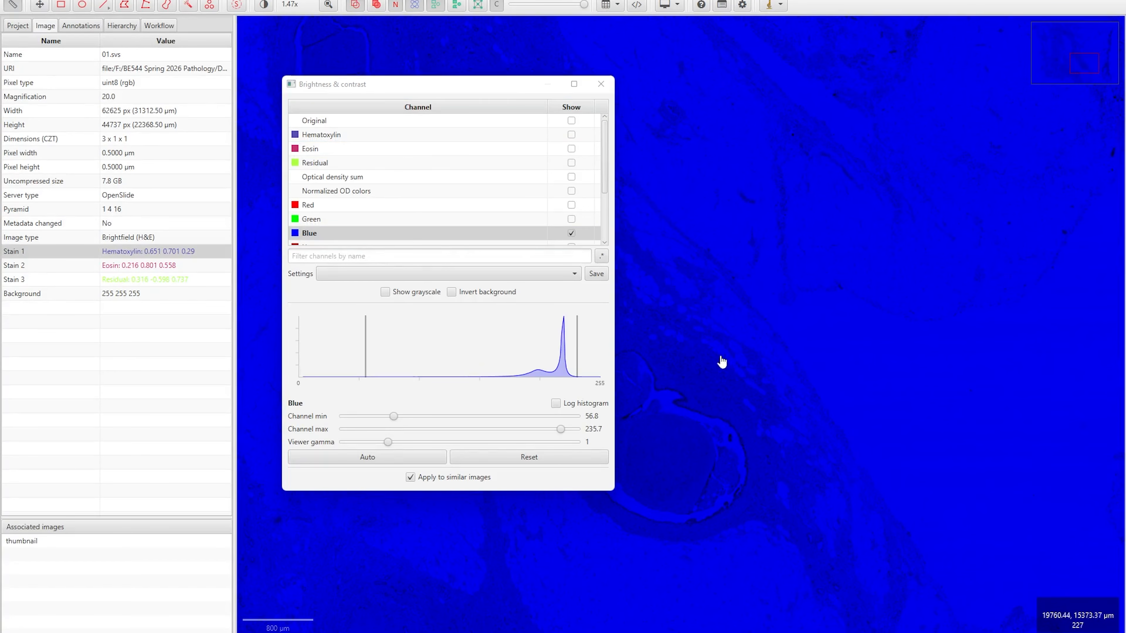
click(572, 121)
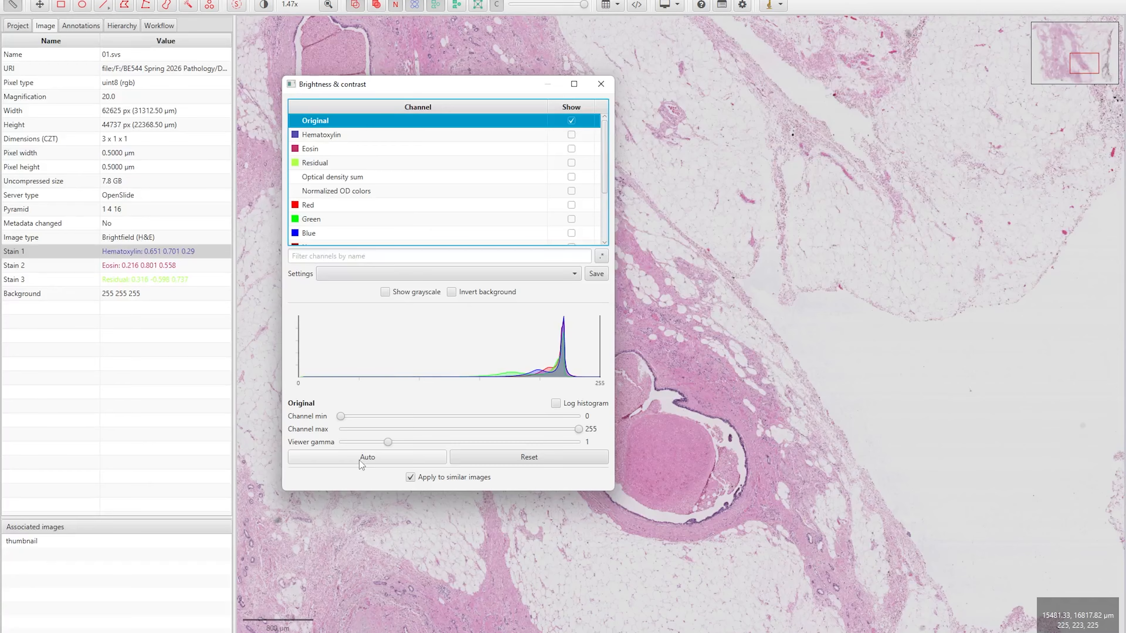
Try automatic contrast, a channel minimum of 143.2 and a viewer gamma of 0.55 on the original image, and reset the display settings.
click(360, 460)
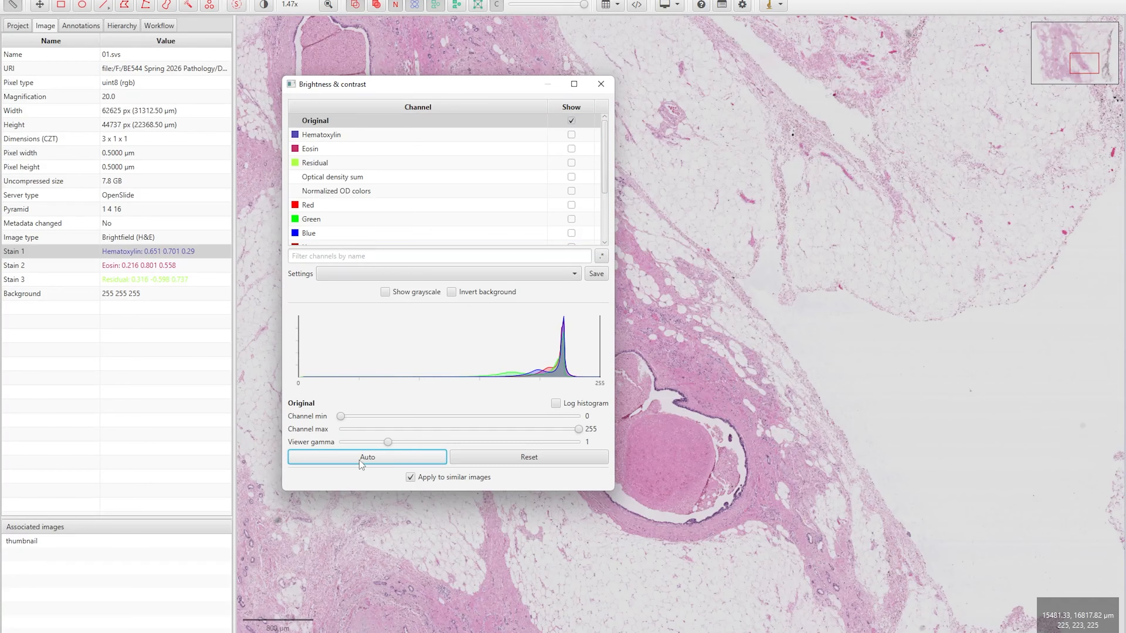
drag(341, 417, 475, 419)
drag(388, 442, 364, 447)
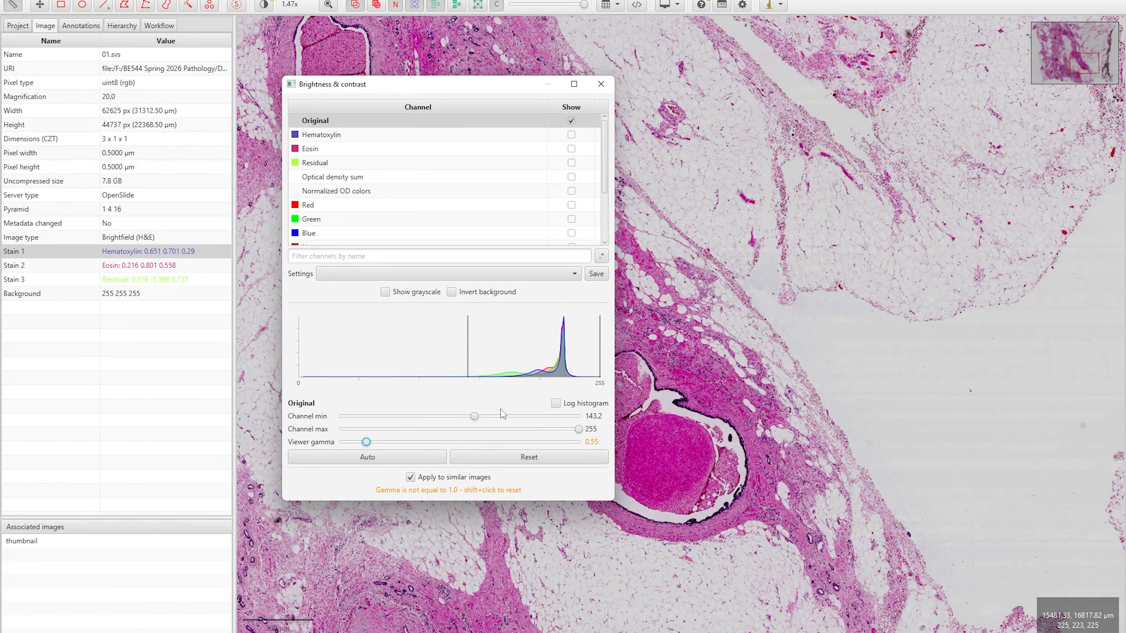
click(528, 460)
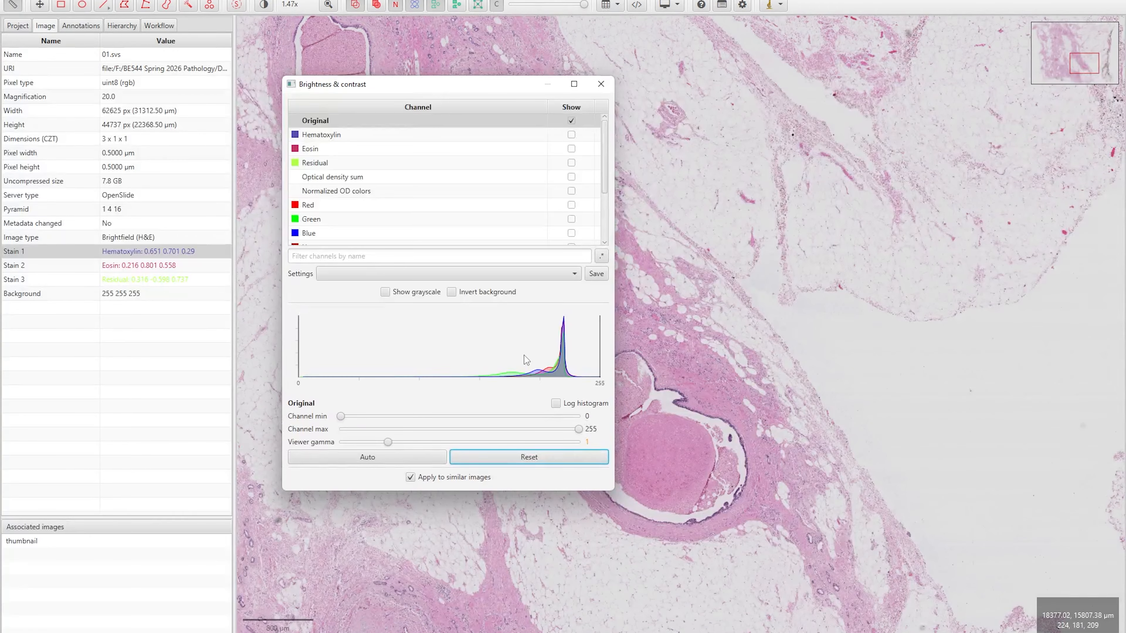
Preview the slide with an inverted background and in grayscale, switching each option off again.
click(452, 292)
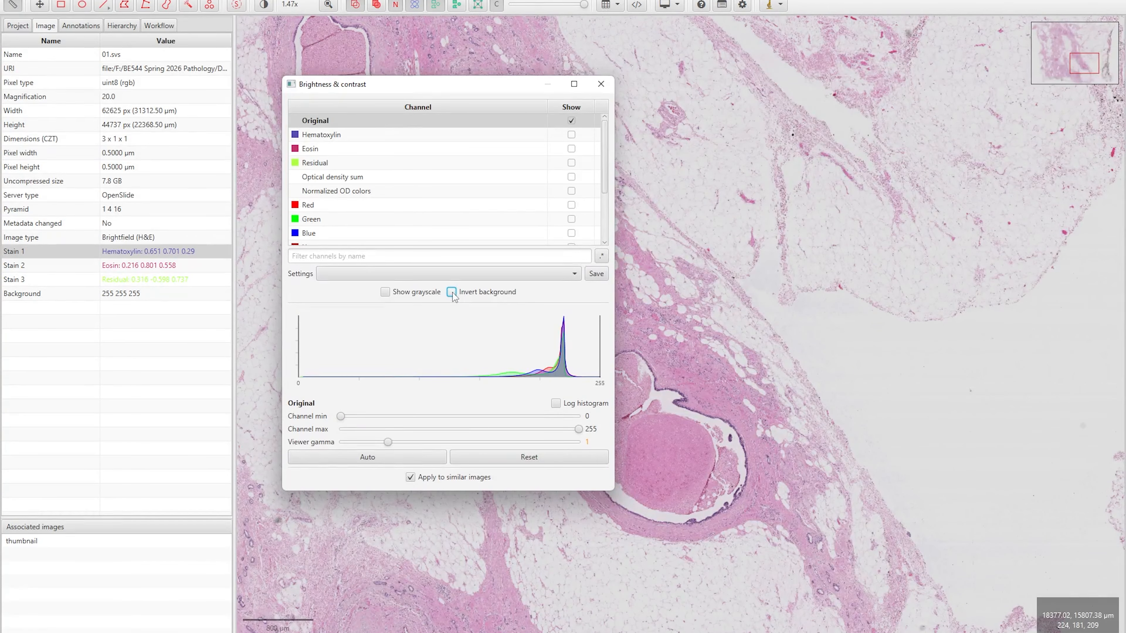
click(452, 293)
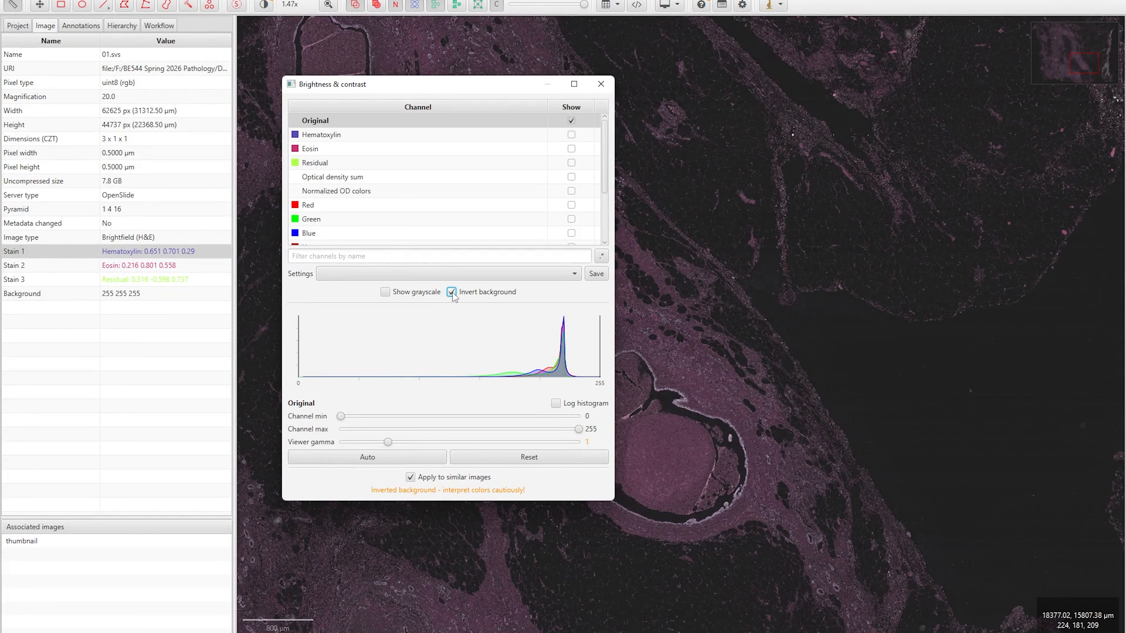
click(451, 292)
click(385, 292)
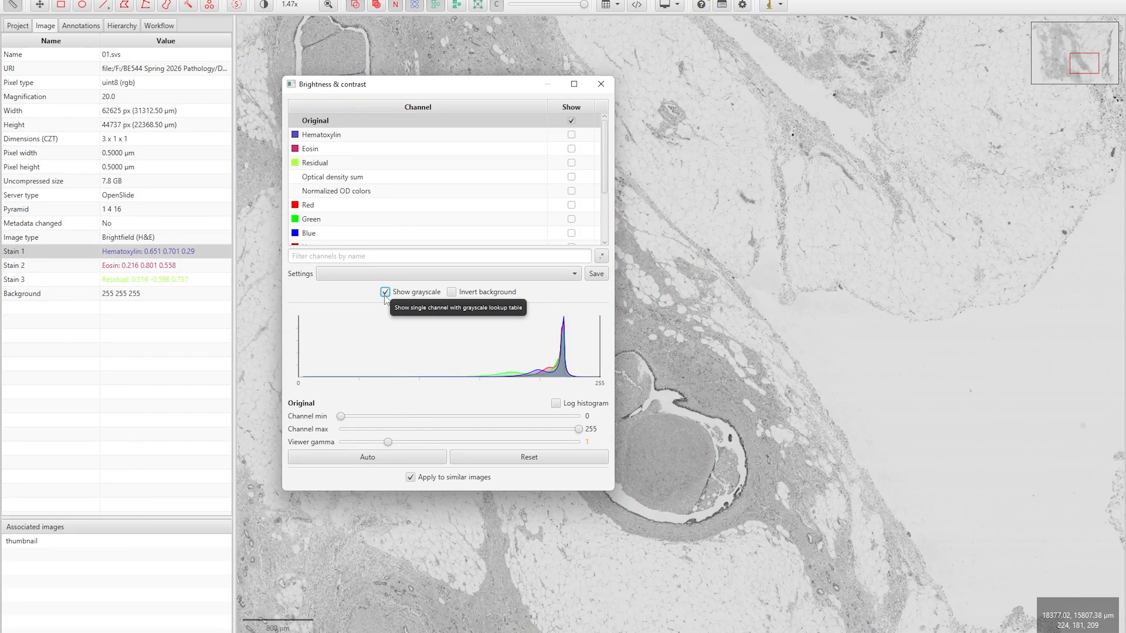
click(385, 294)
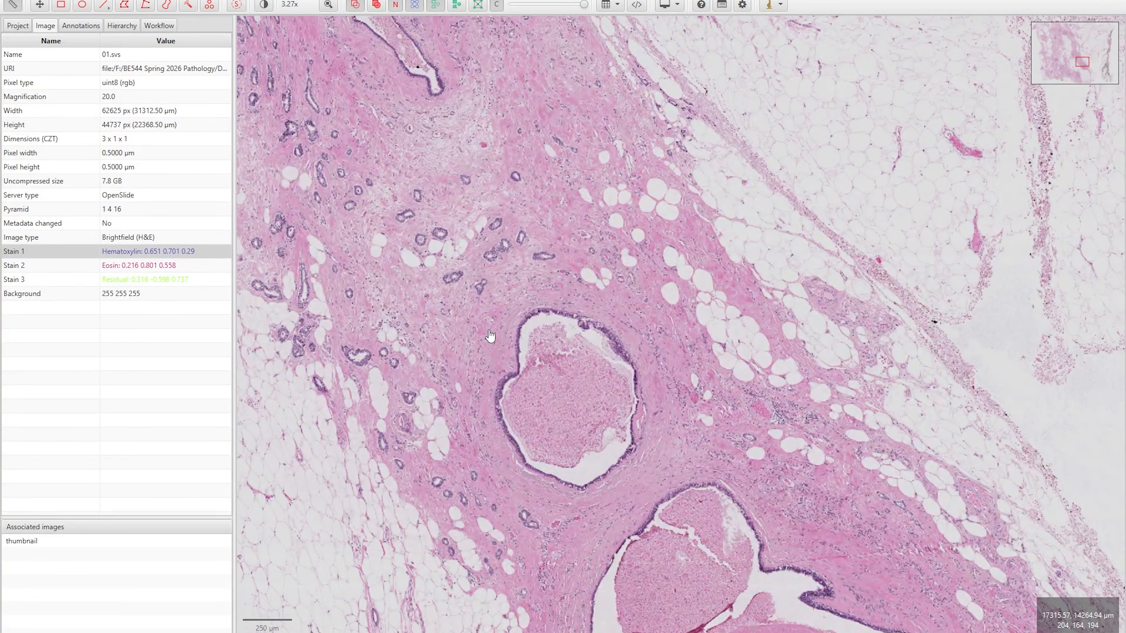
Survey the whole tissue section of 01.svs and look closer at the ducts in its western half.
scroll(472, 199, down, 5)
drag(473, 199, 667, 342)
scroll(667, 341, down, 2)
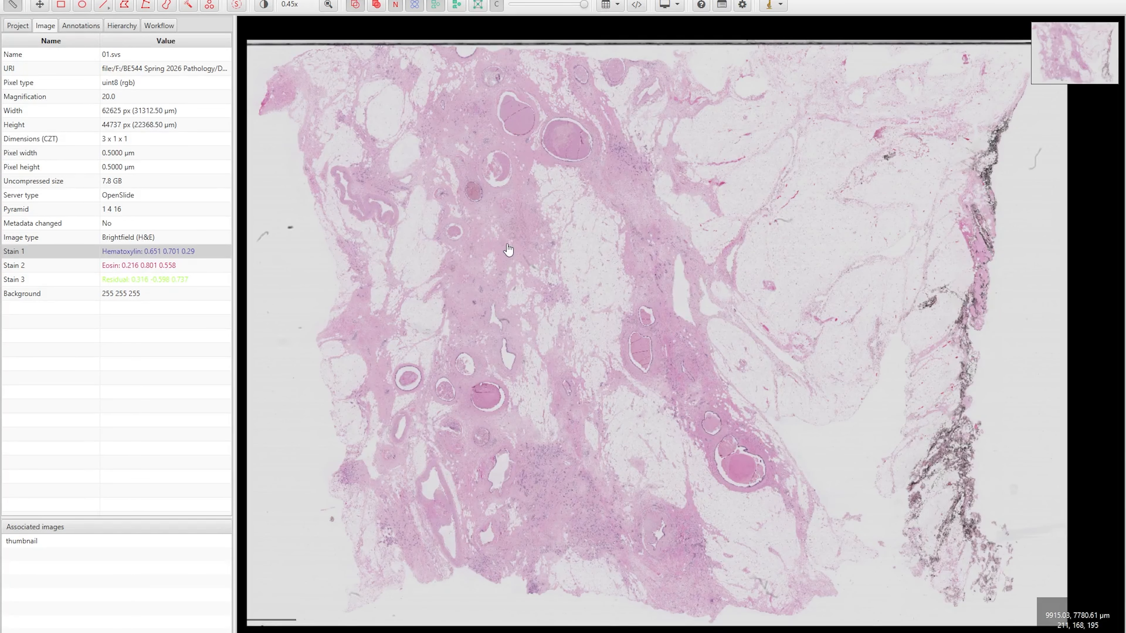
scroll(493, 251, up, 3)
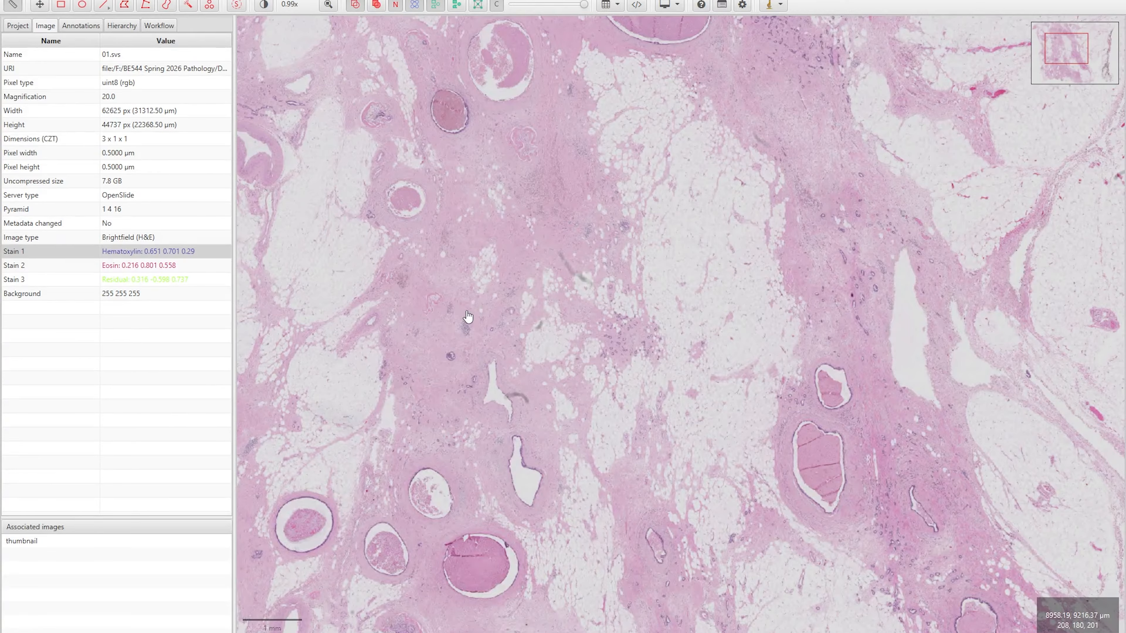
Examine the small round gland and the chain of fat cells in the western stroma at high magnification.
scroll(468, 317, up, 15)
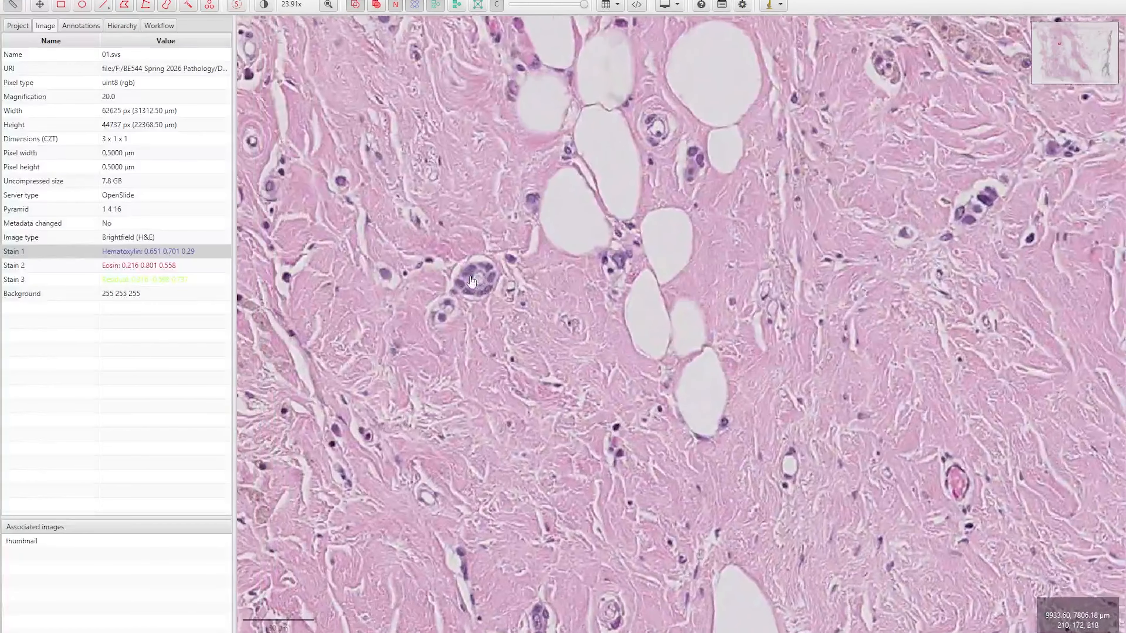
drag(471, 280, 525, 325)
scroll(487, 231, up, 2)
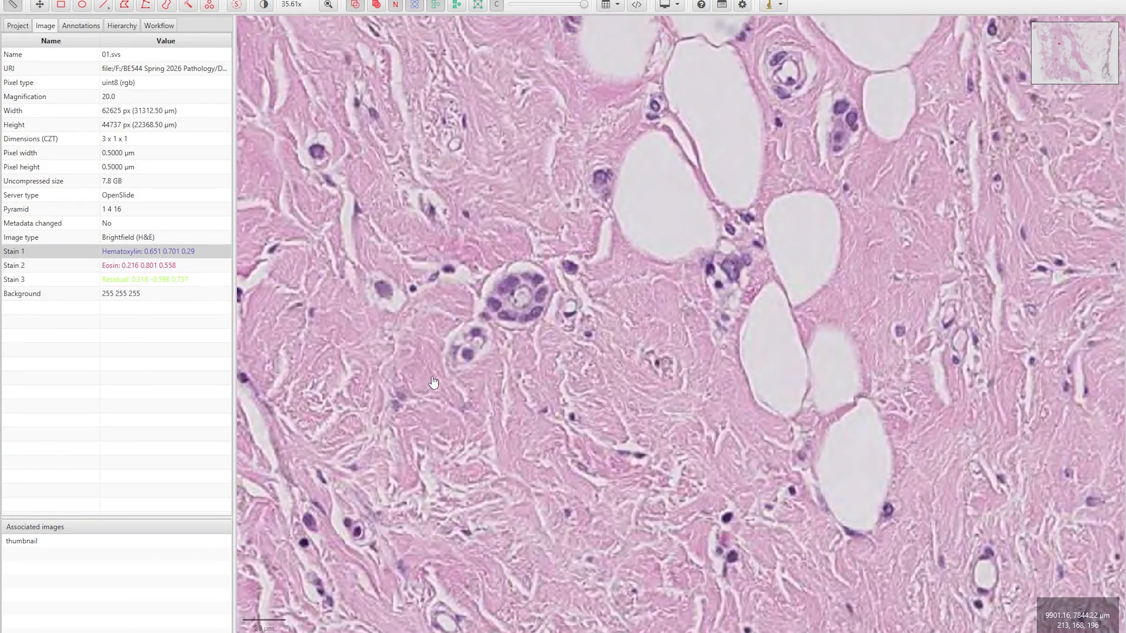
scroll(433, 382, down, 2)
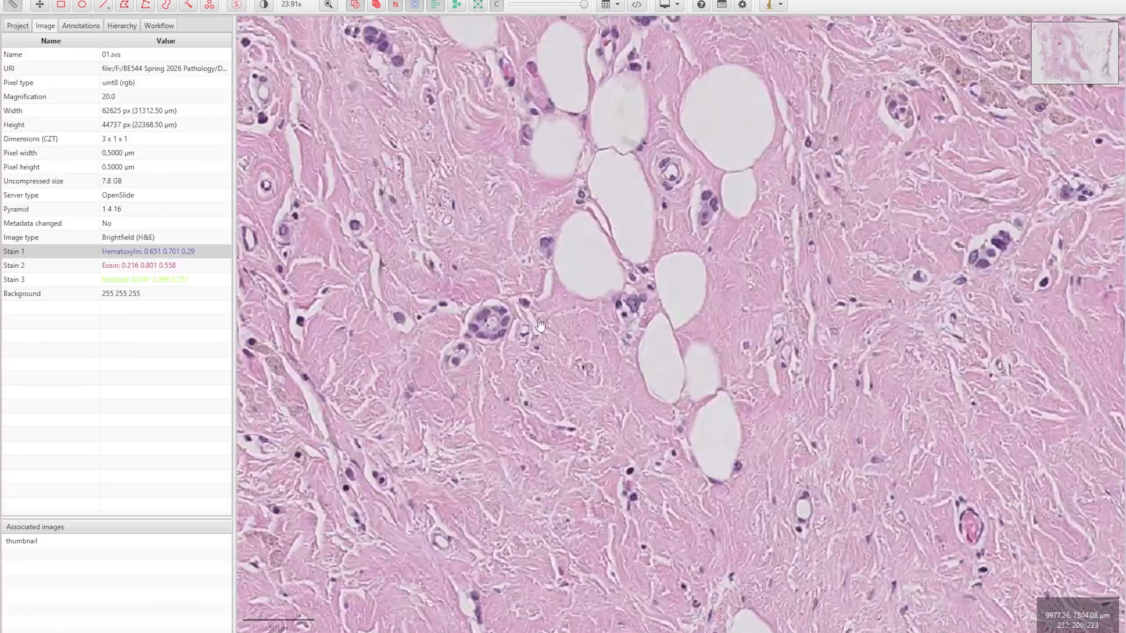
drag(541, 326, 549, 409)
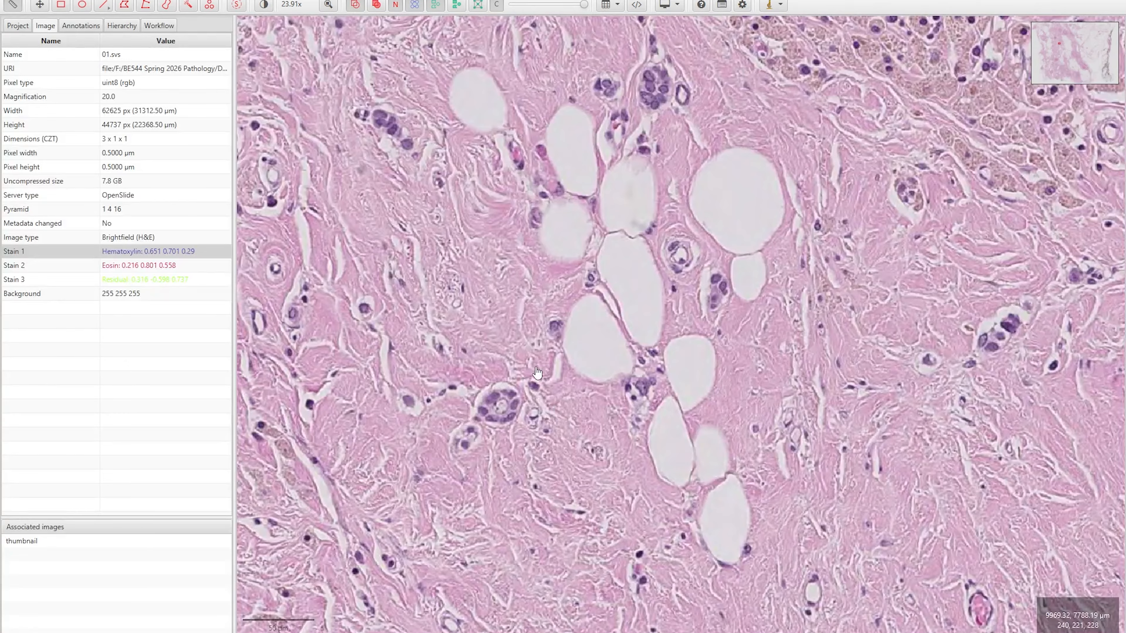
Add an annotation class named Fat to the class list.
click(76, 28)
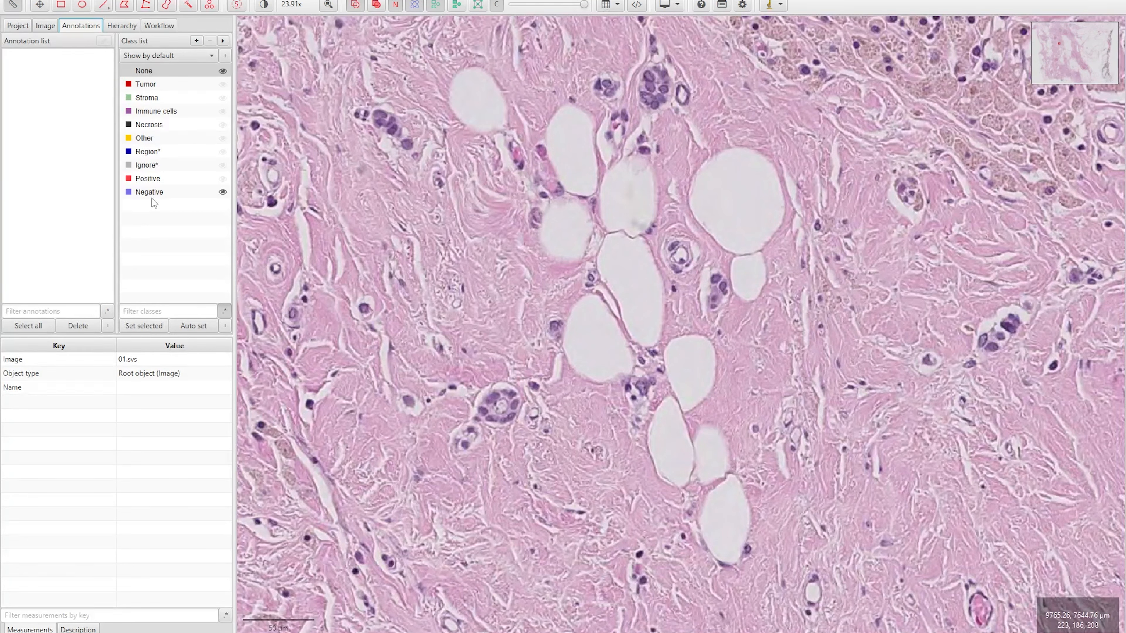
click(197, 41)
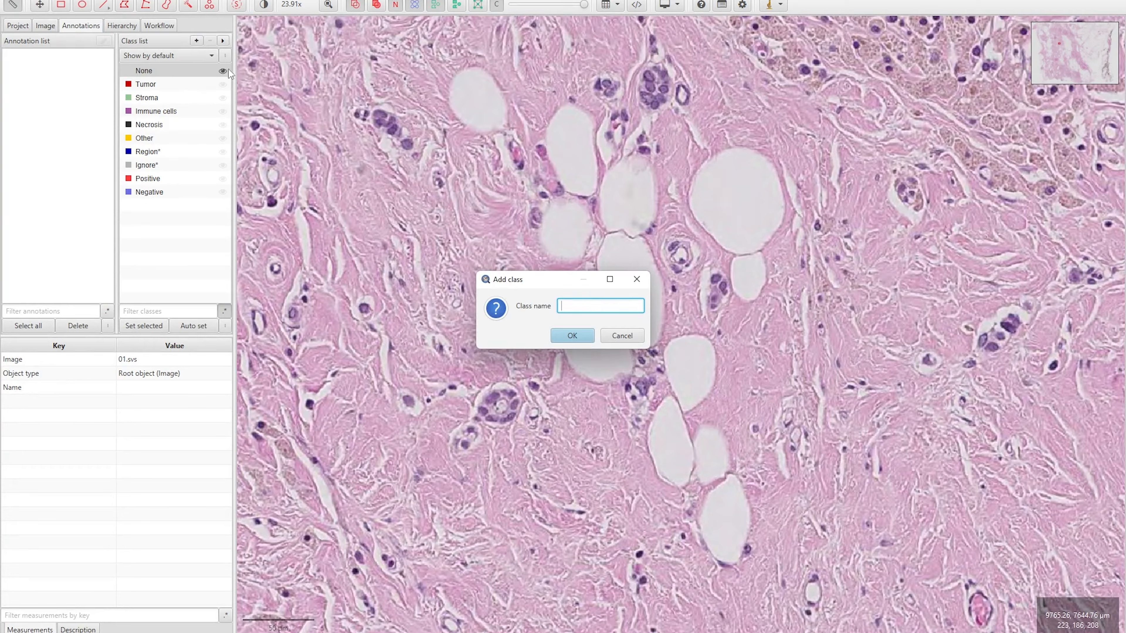
text(Fat)
click(572, 336)
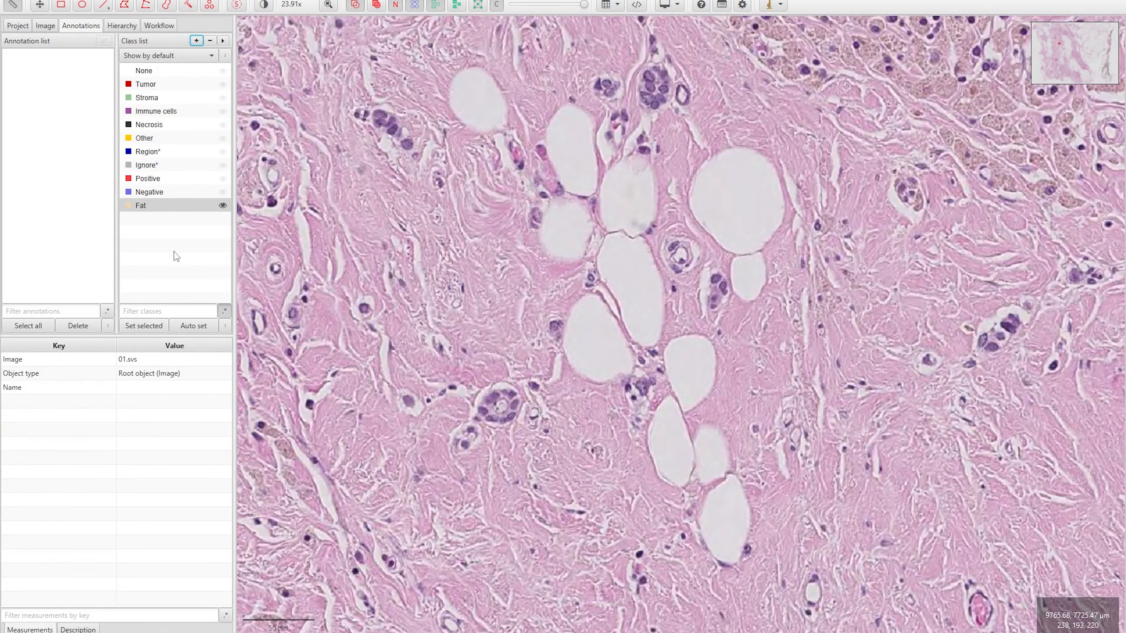
Check the colour choices for the Fat class and add another annotation class named Nuclei.
click(129, 207)
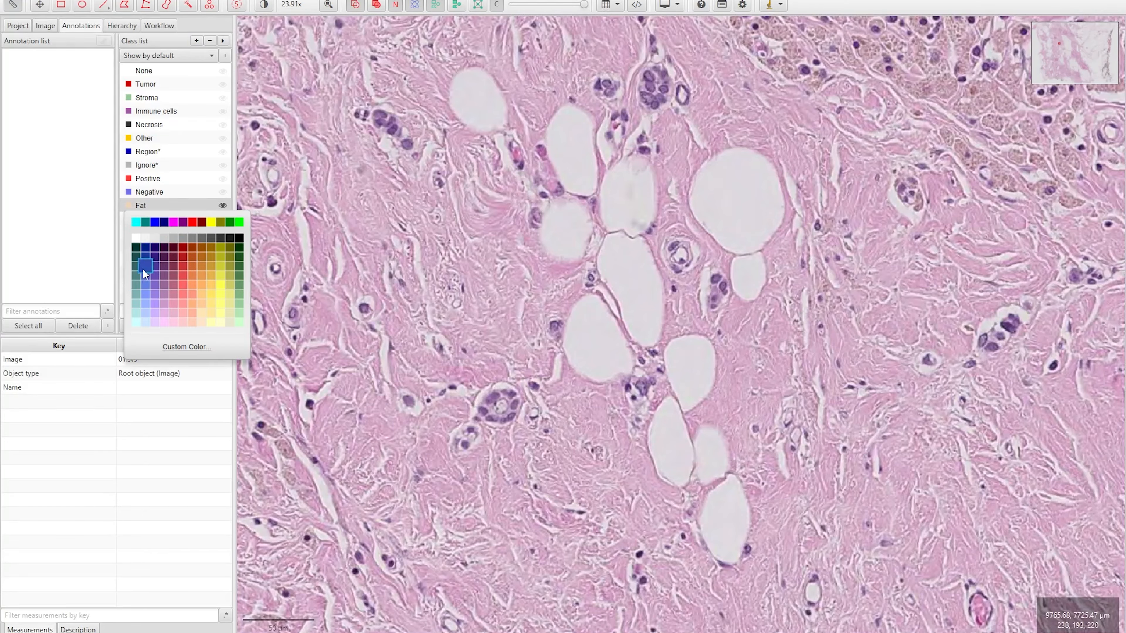
double_click(136, 209)
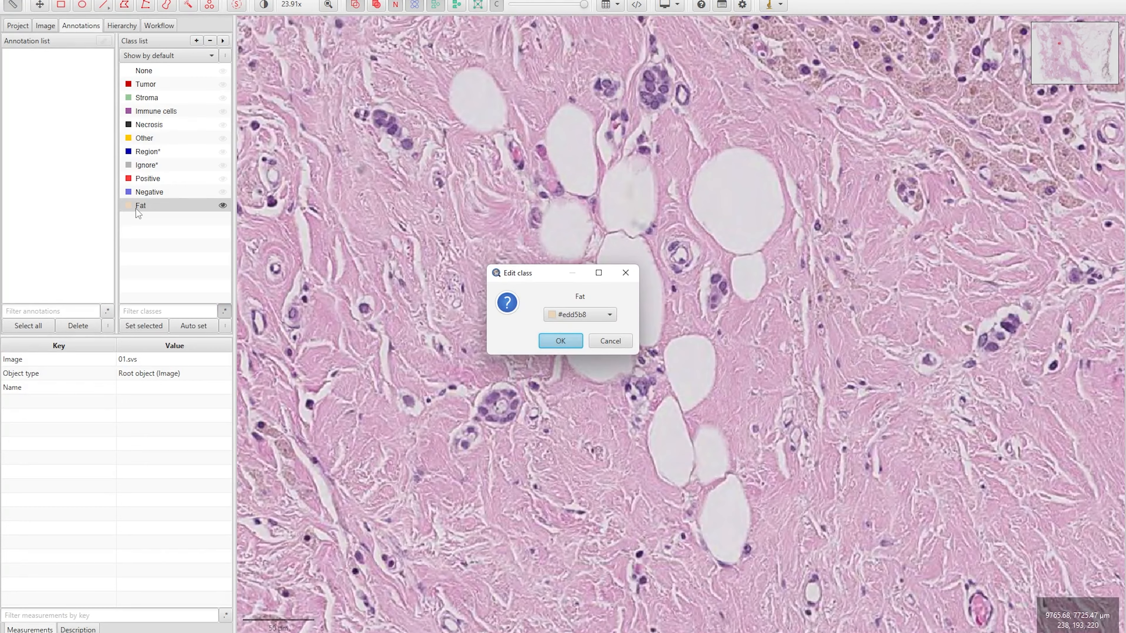
click(562, 316)
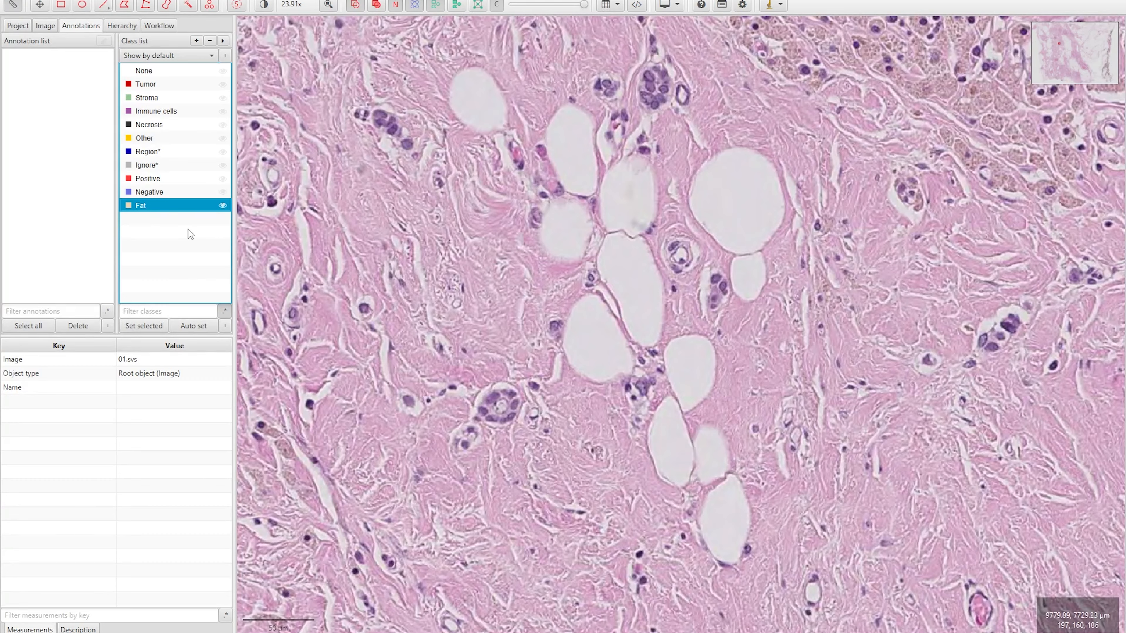
click(195, 40)
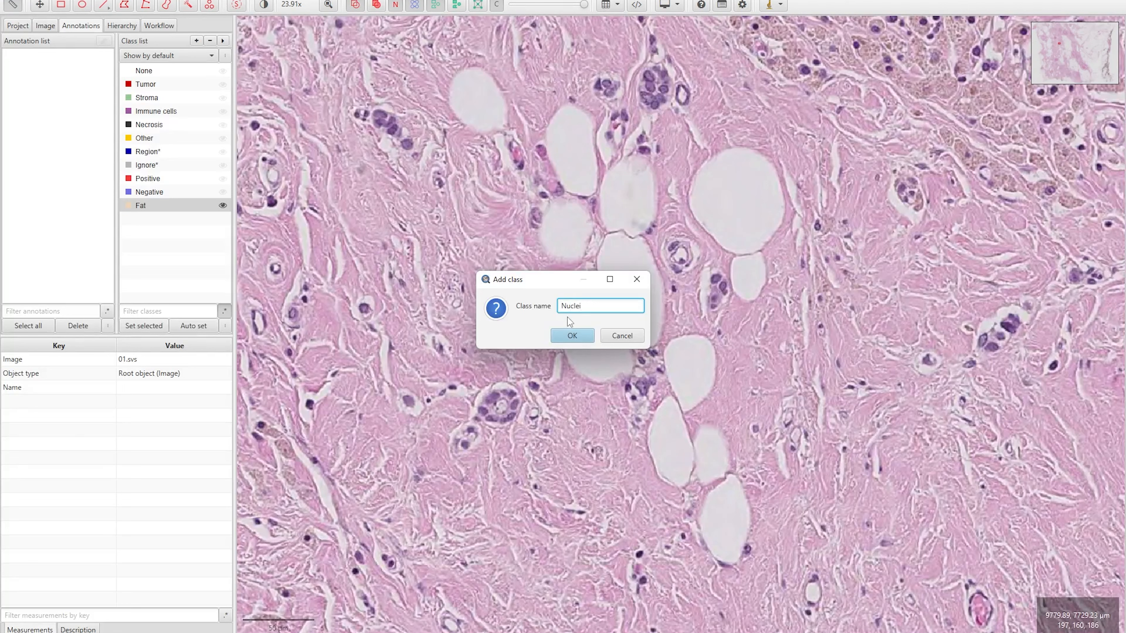
key(Return)
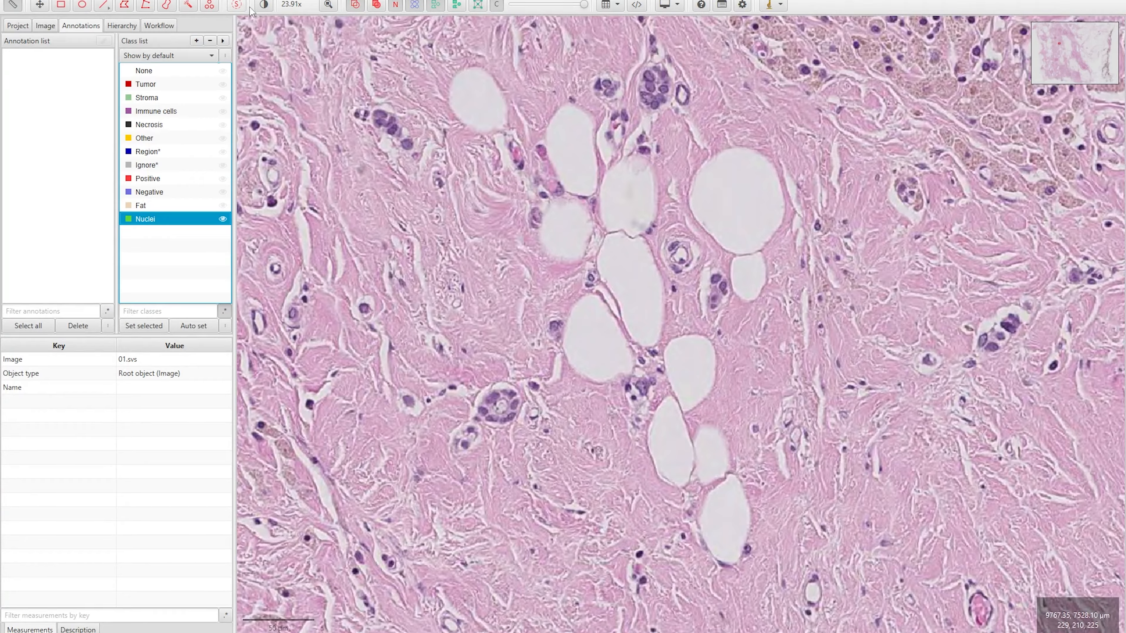
Draw a rectangle annotation of about 2958 µm² around the small round gland southwest of the fat cells.
click(61, 7)
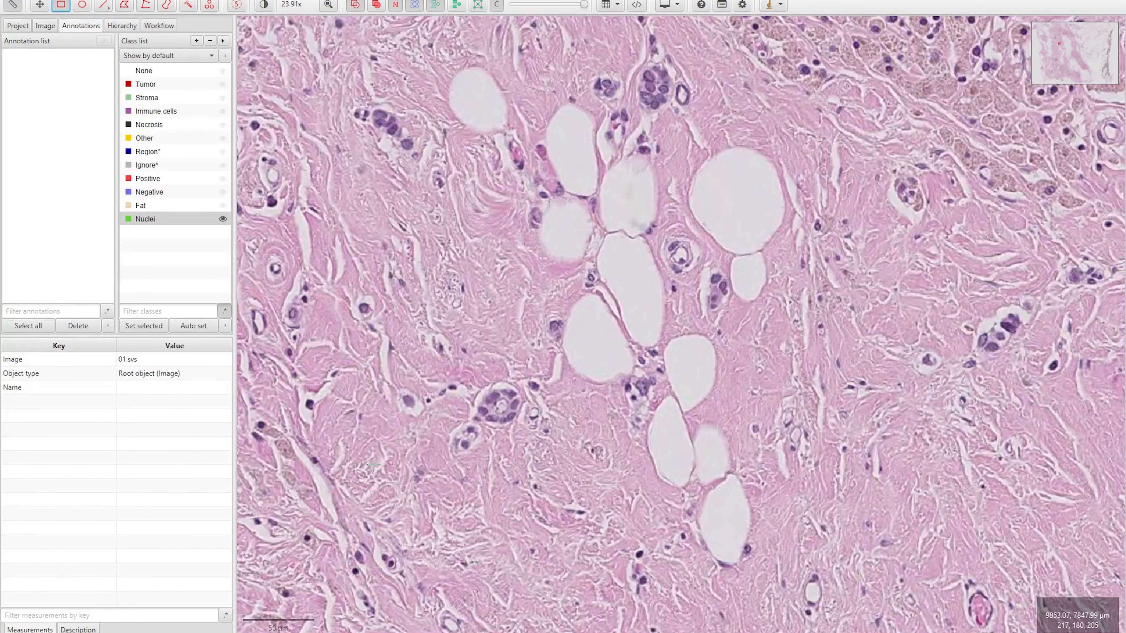
drag(528, 380, 446, 452)
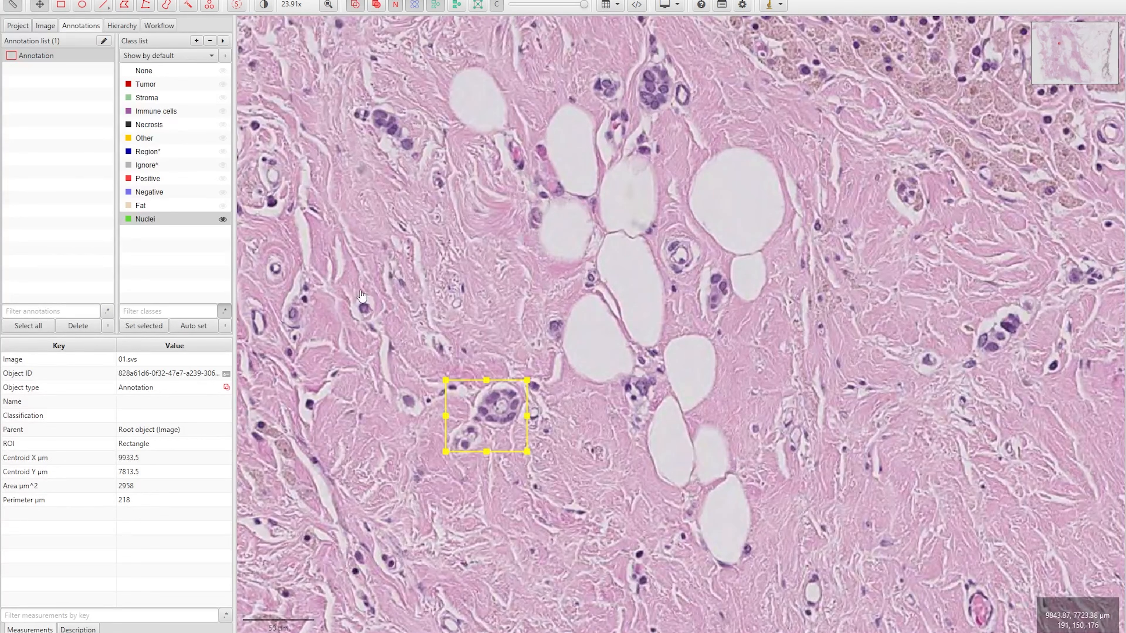
click(392, 312)
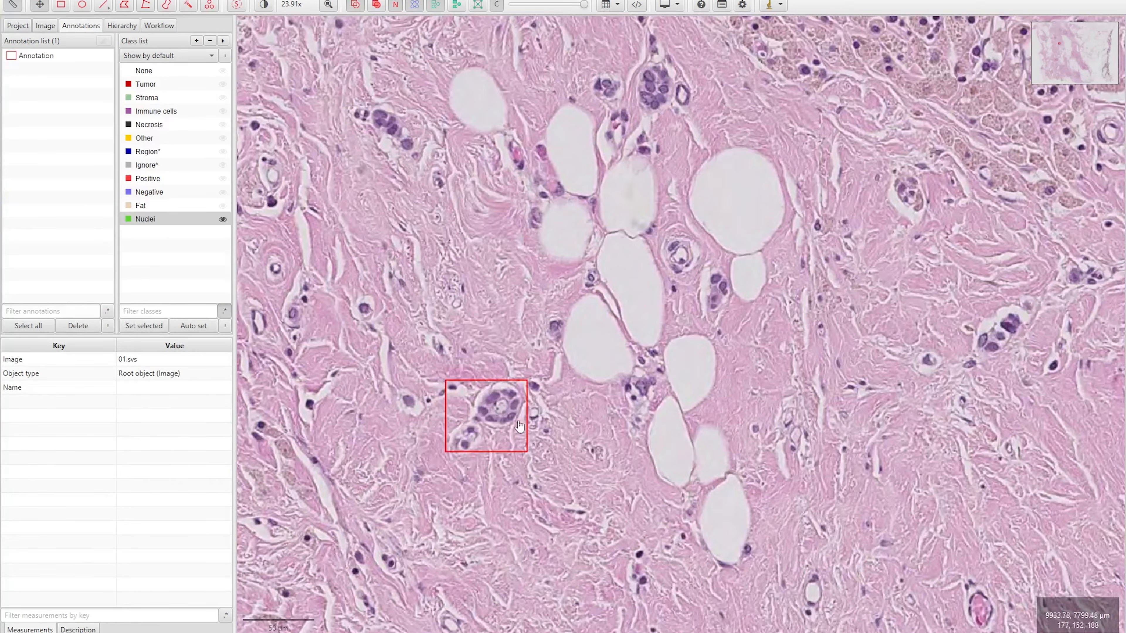
Open the rectangle annotation's properties and set its class to Nuclei.
click(31, 58)
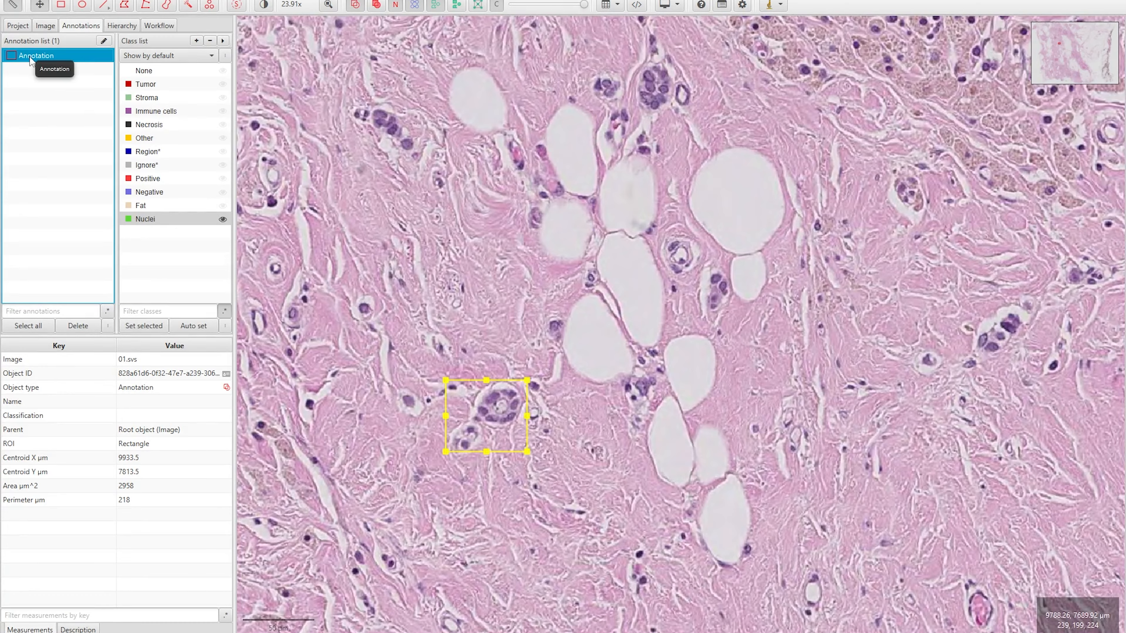
right_click(32, 57)
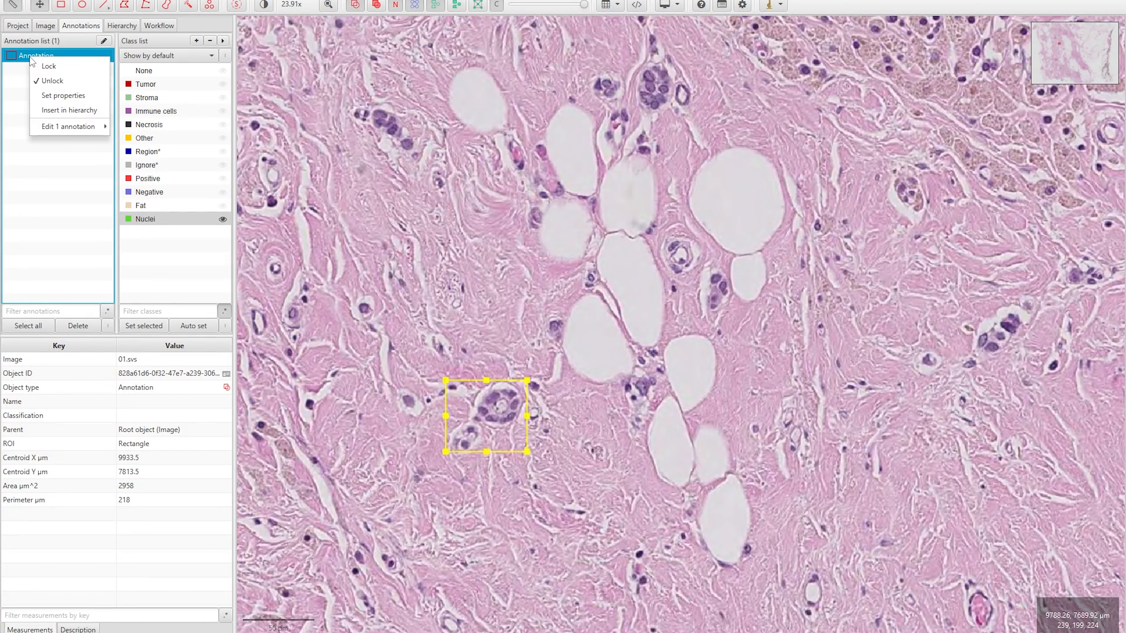
click(80, 95)
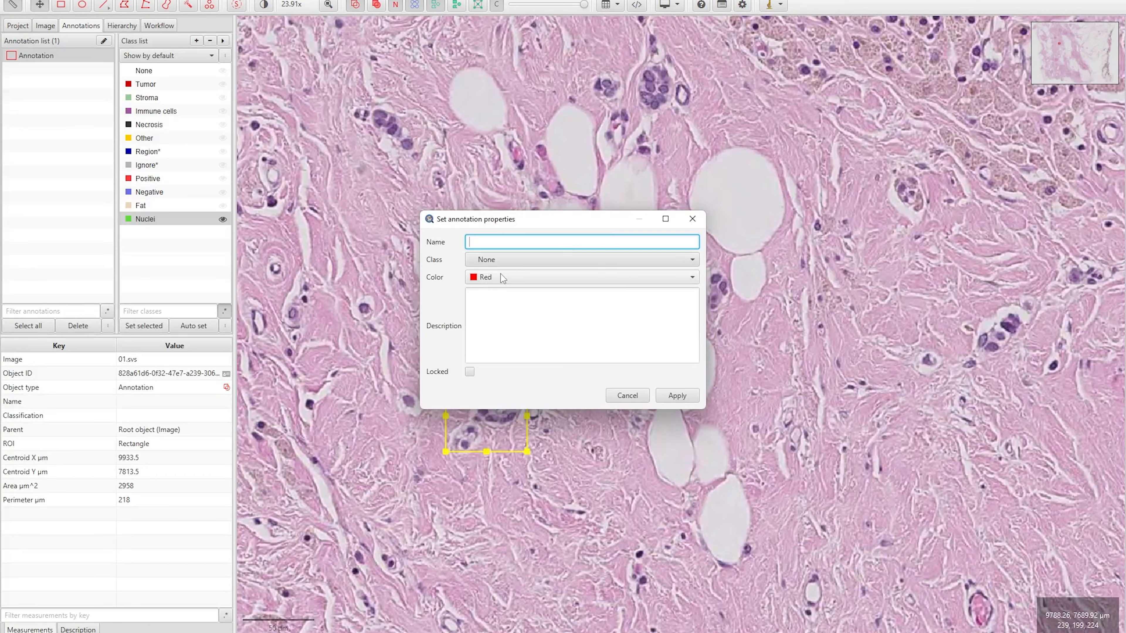
click(506, 261)
scroll(511, 390, down, 1)
click(511, 406)
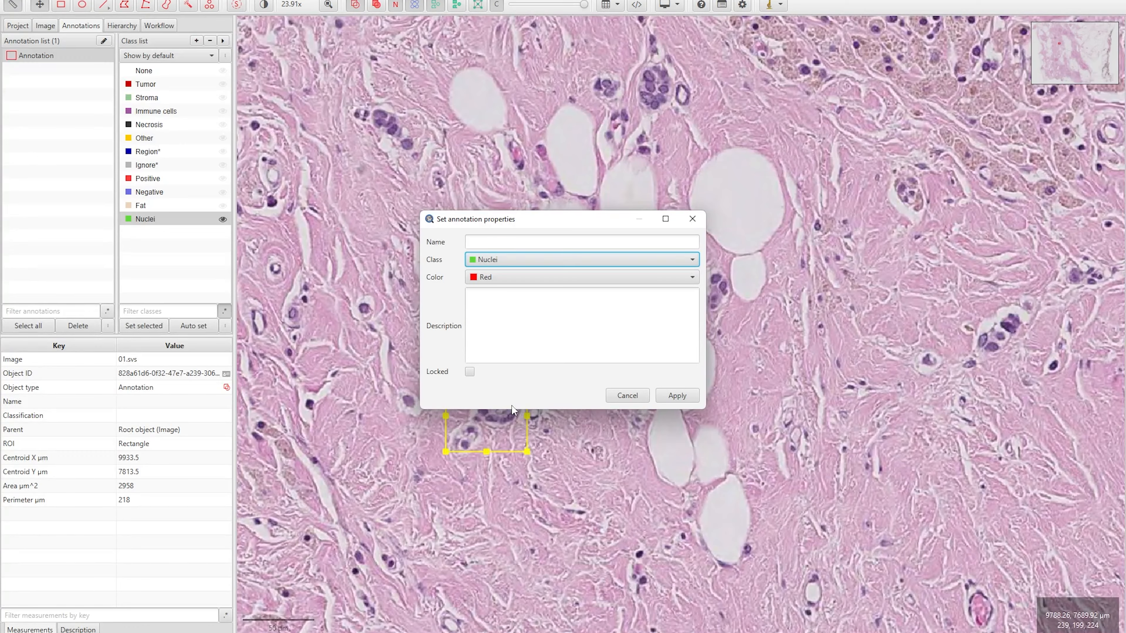
Set the rectangle annotation's colour to #1a3399 and its name to A1, and apply the properties.
click(490, 277)
click(579, 298)
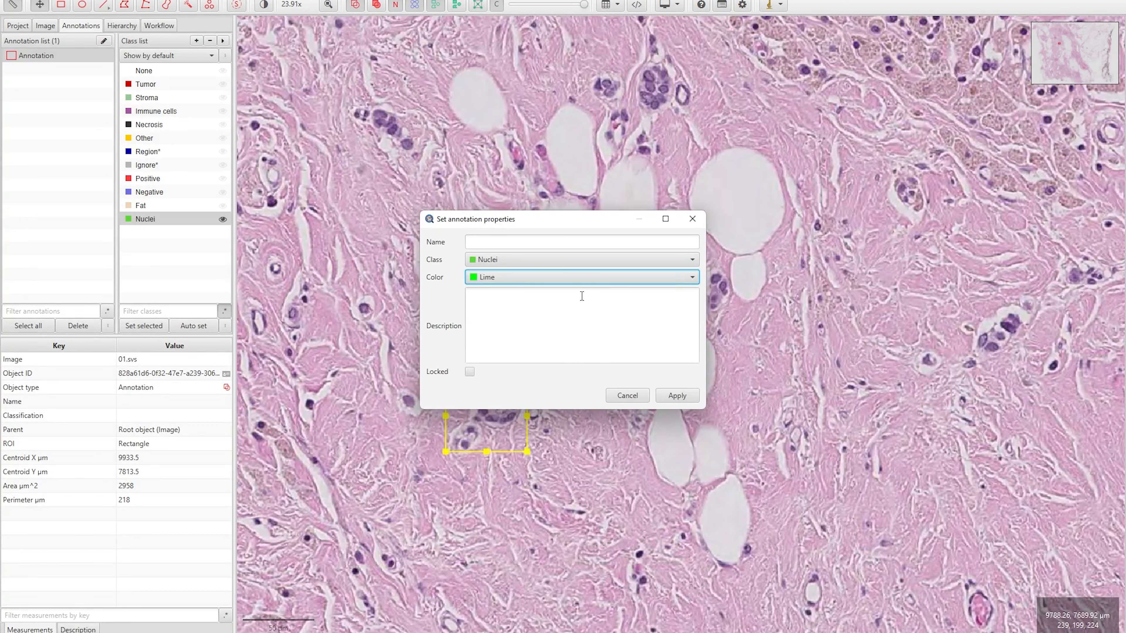
click(516, 278)
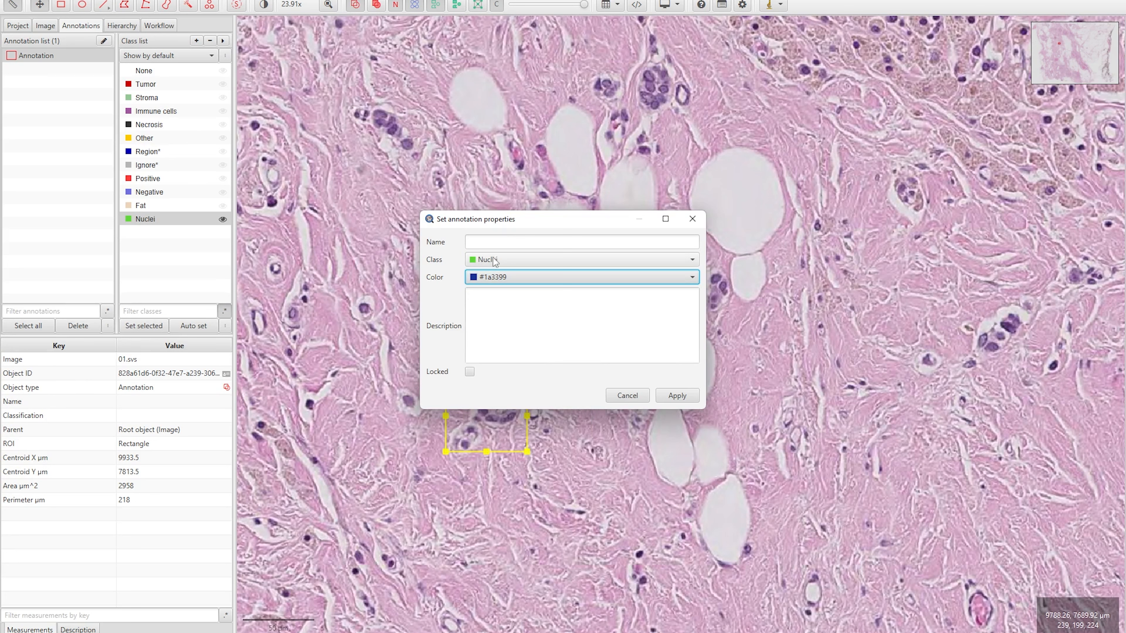
click(485, 242)
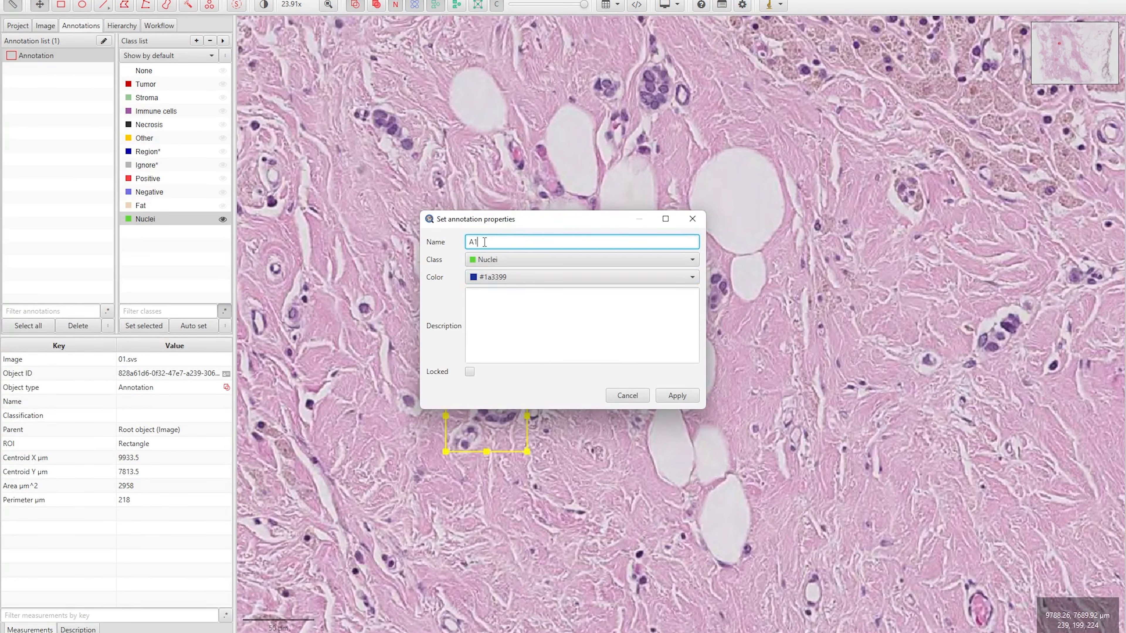
click(508, 305)
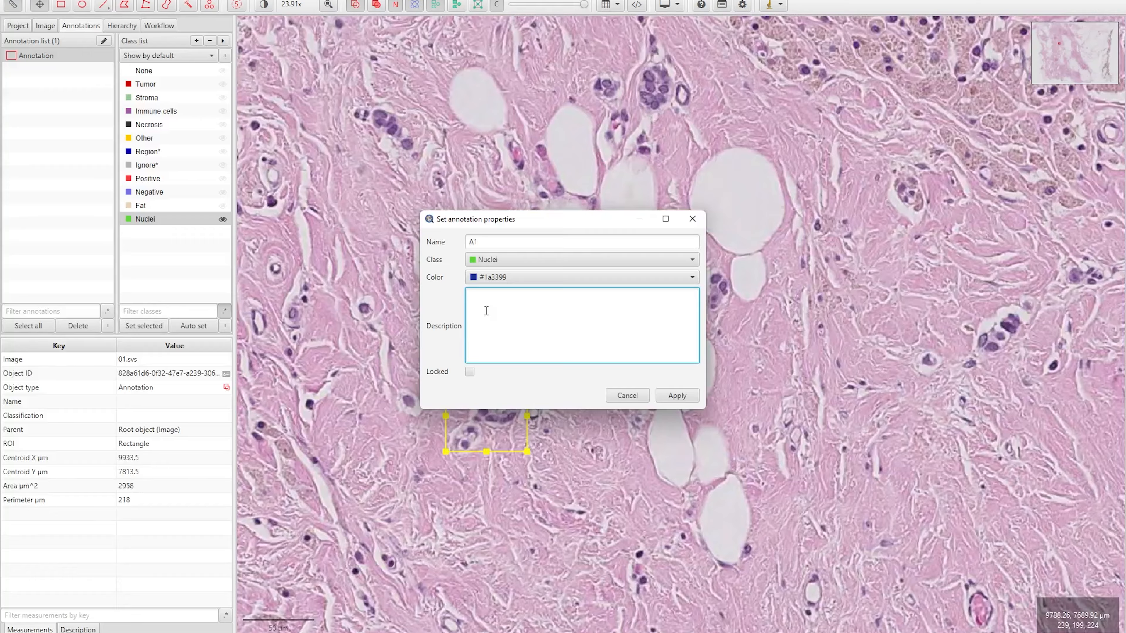
click(677, 395)
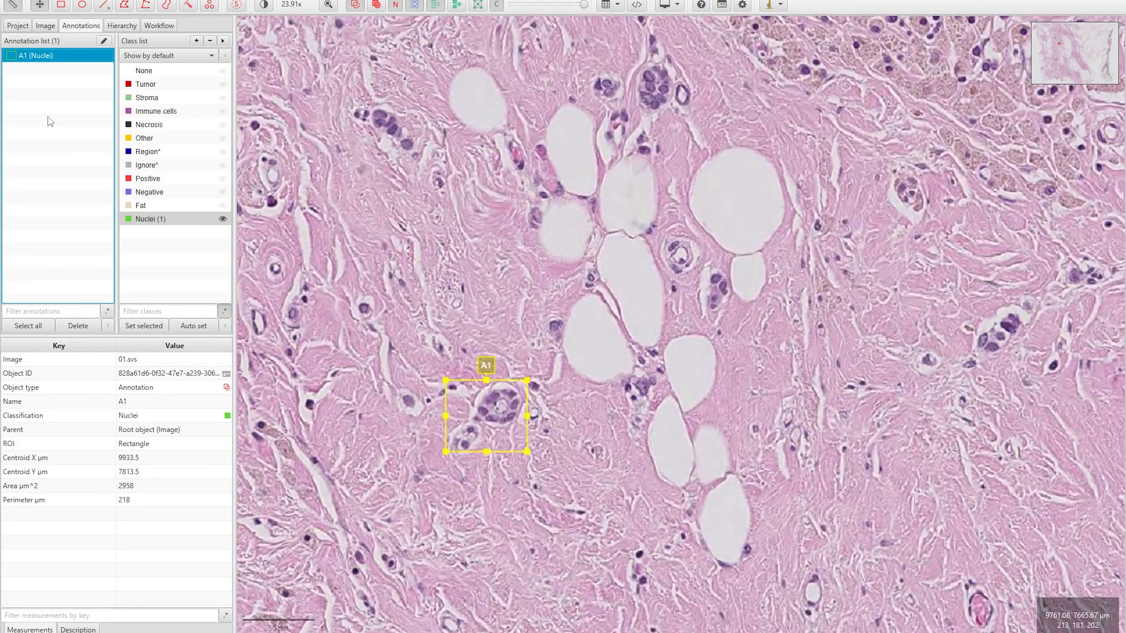
double_click(417, 338)
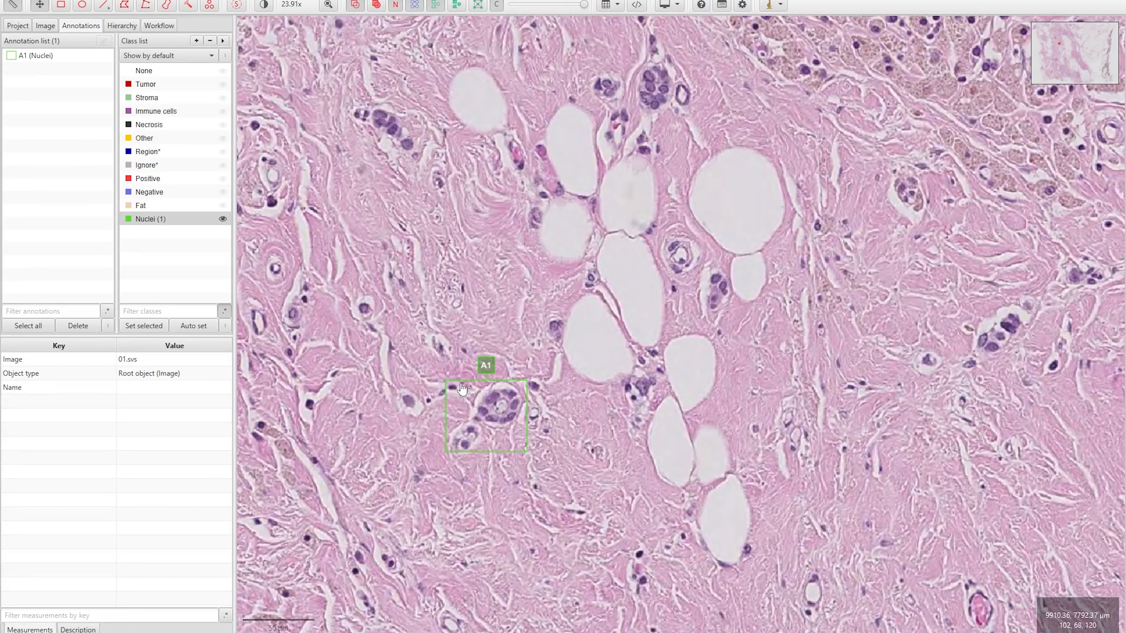
Delete the A1 annotation from the image.
click(30, 58)
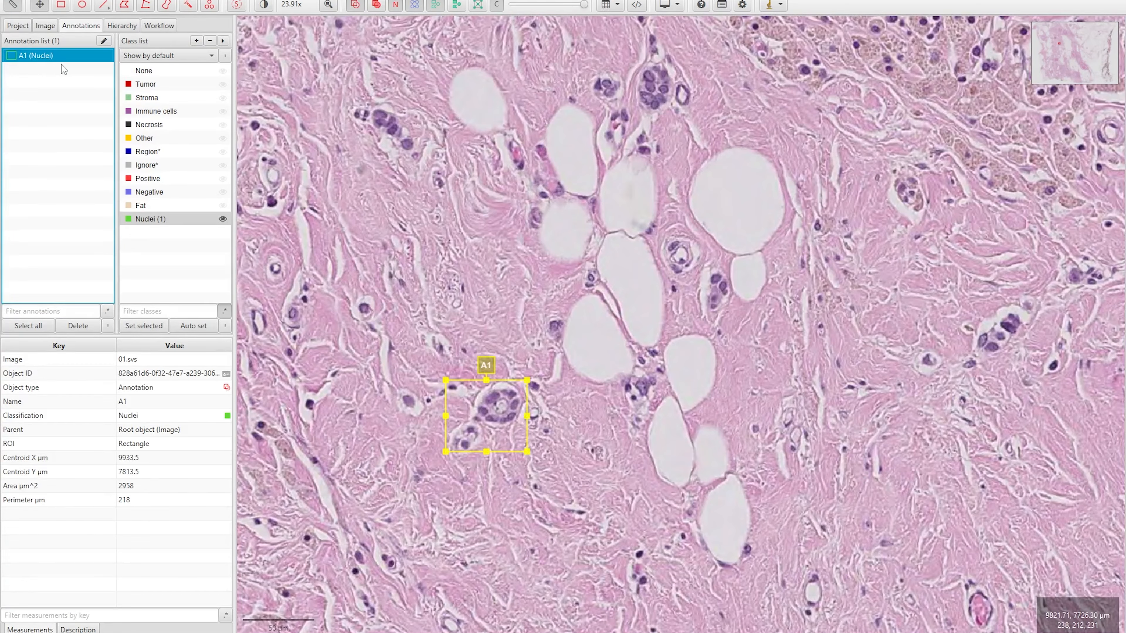
key(Delete)
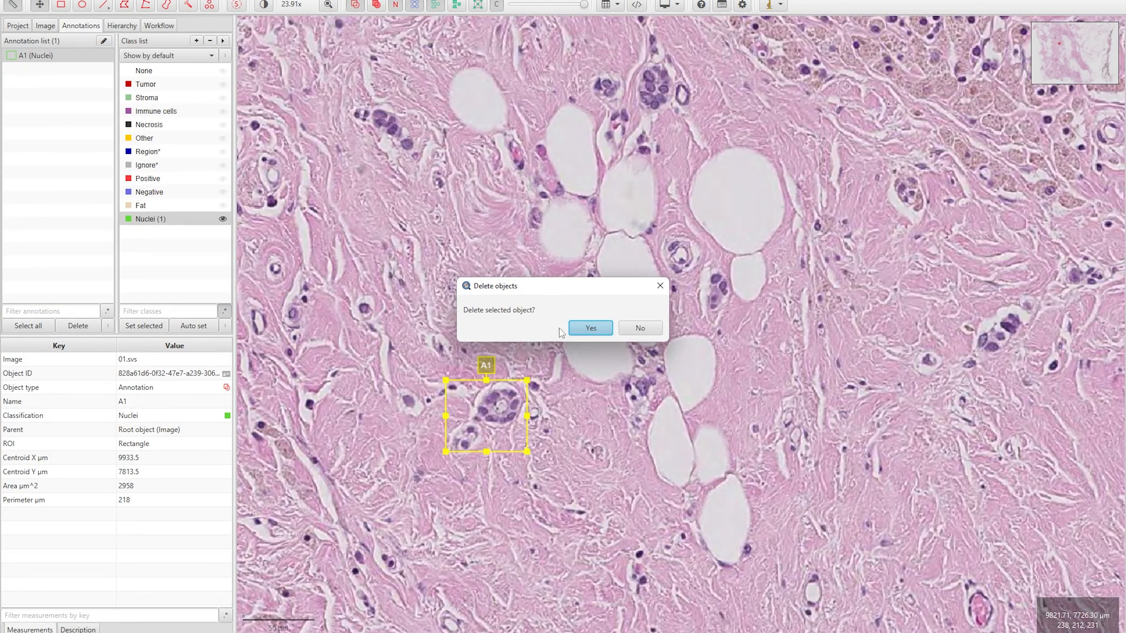
click(586, 330)
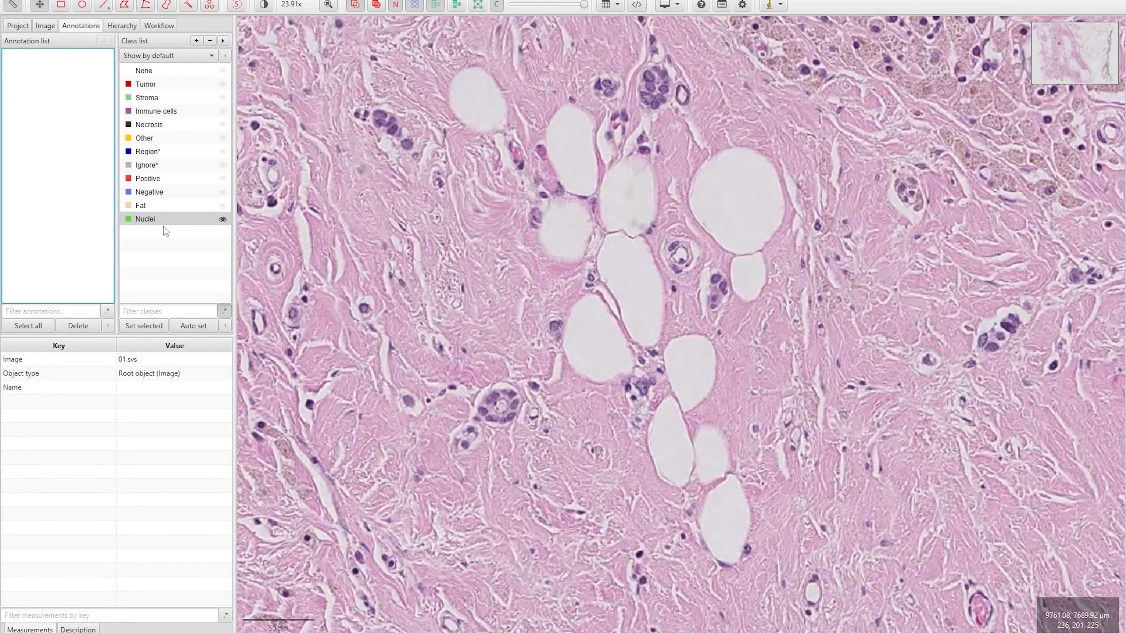
Turn on automatic assignment of the Nuclei class and draw a rectangle of about 2673 µm² around the small round gland.
click(144, 223)
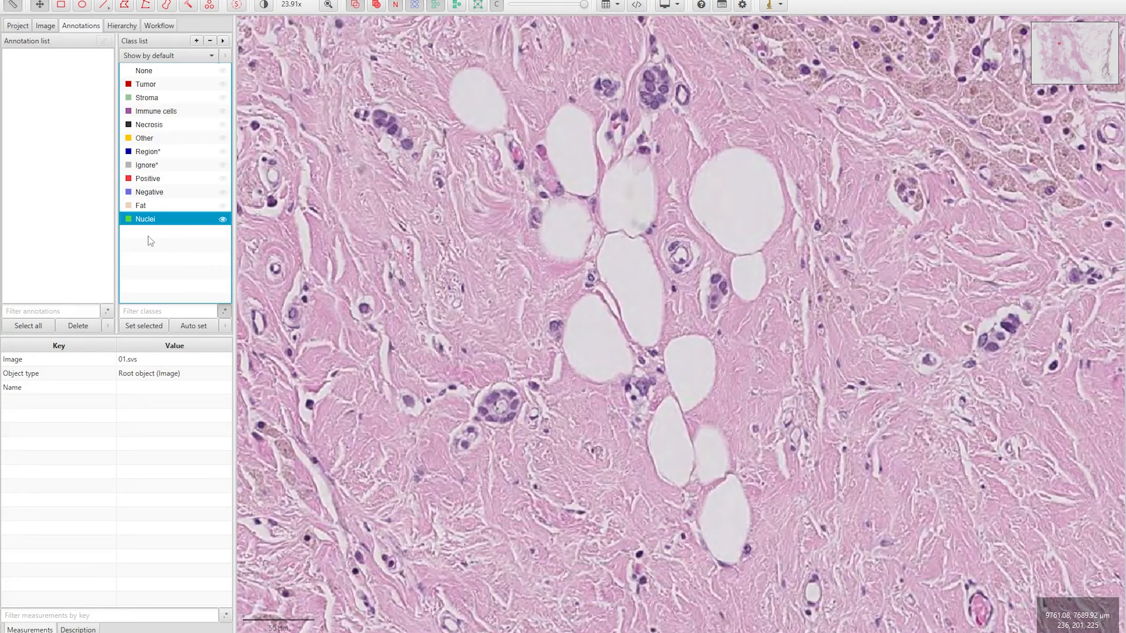
click(196, 328)
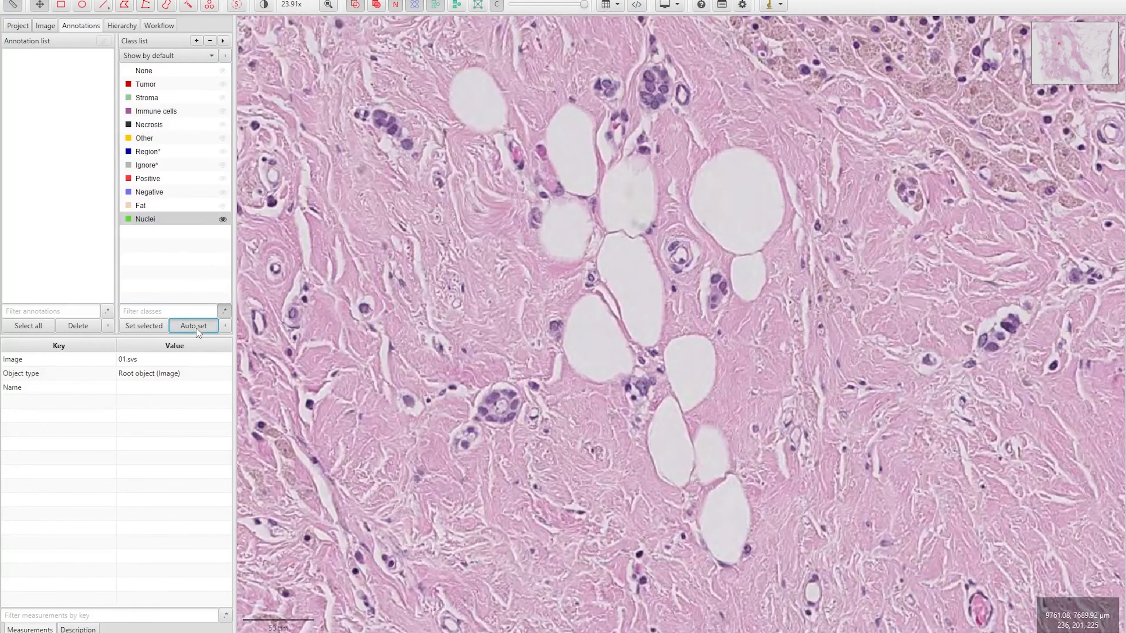
click(60, 5)
drag(529, 381, 453, 449)
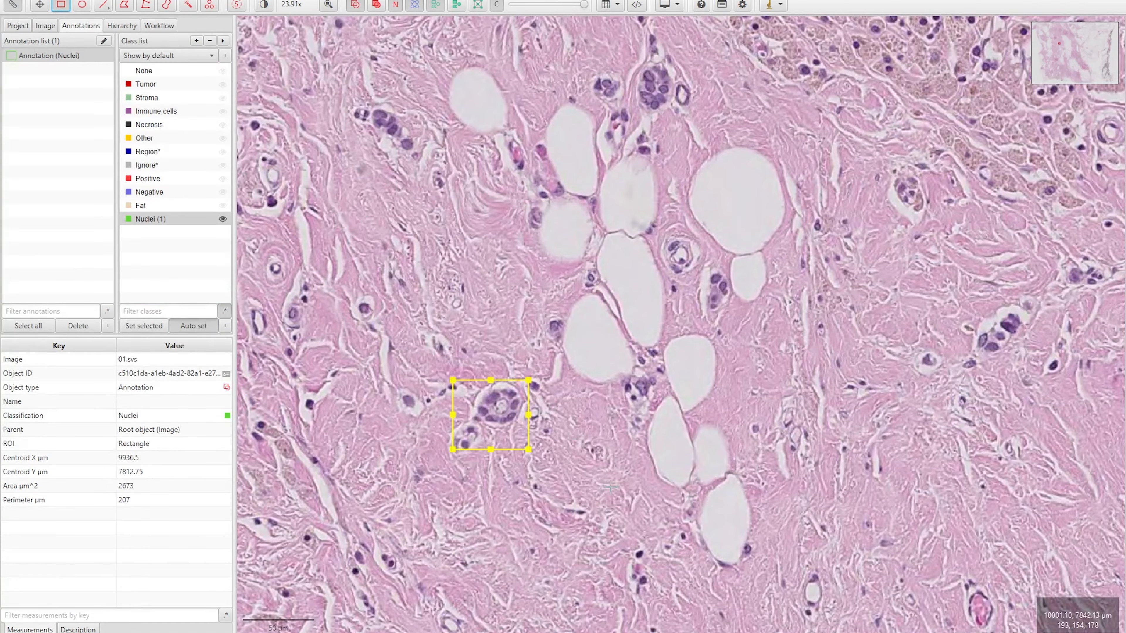
Draw two more Nuclei rectangles, about 1062 µm² around the dark nuclei south of the fat cells and about 1936 µm² in the northwestern stroma.
drag(661, 542, 620, 593)
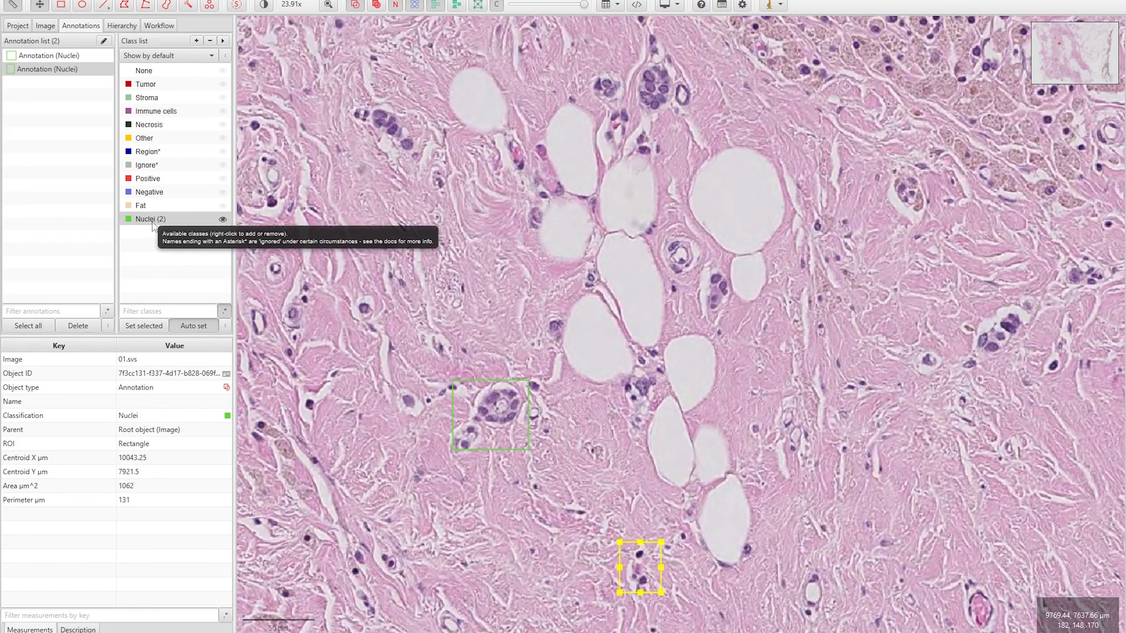
key(r)
mouse_move(421, 193)
mouse_down()
mouse_move(390, 207)
mouse_move(360, 254)
mouse_up()
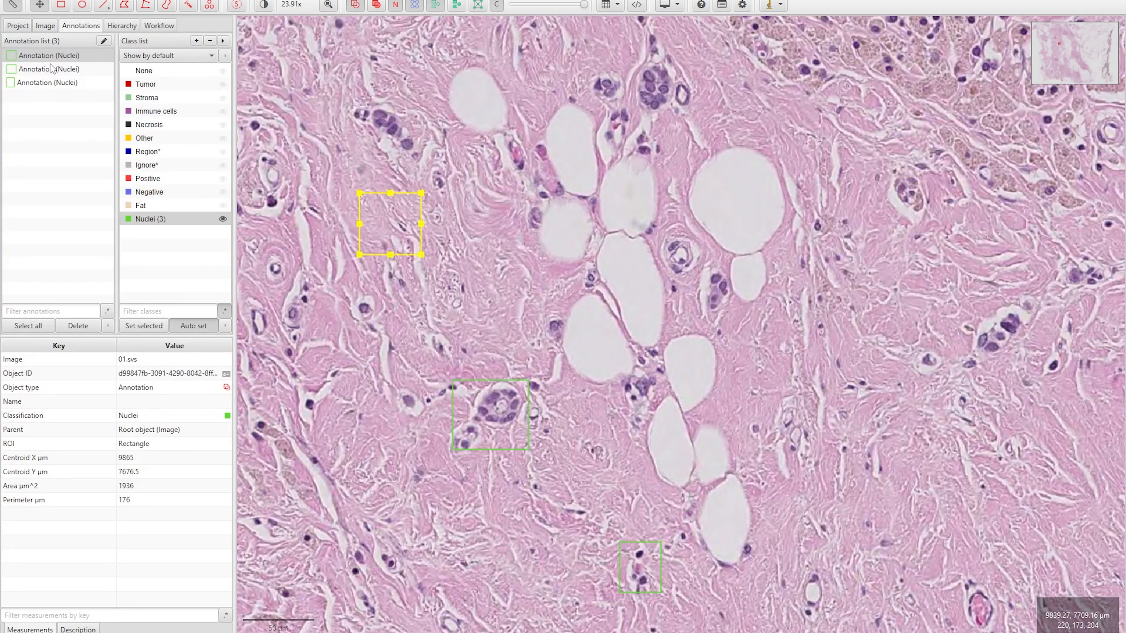
Reclassify the northwestern stroma rectangle from Nuclei to Tumor.
click(64, 126)
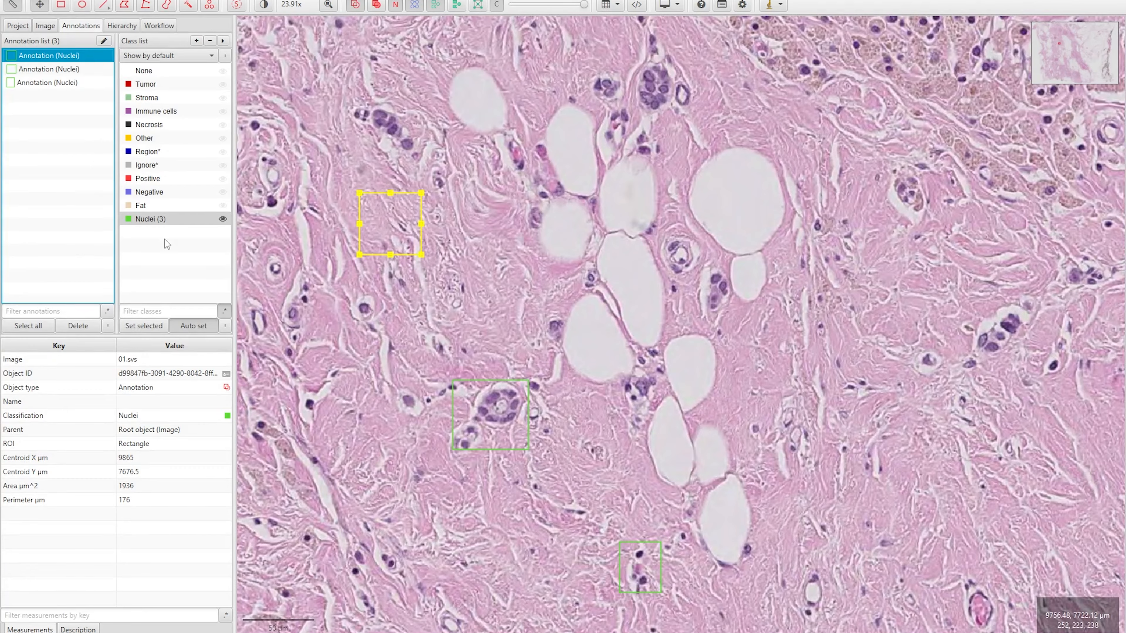
click(162, 112)
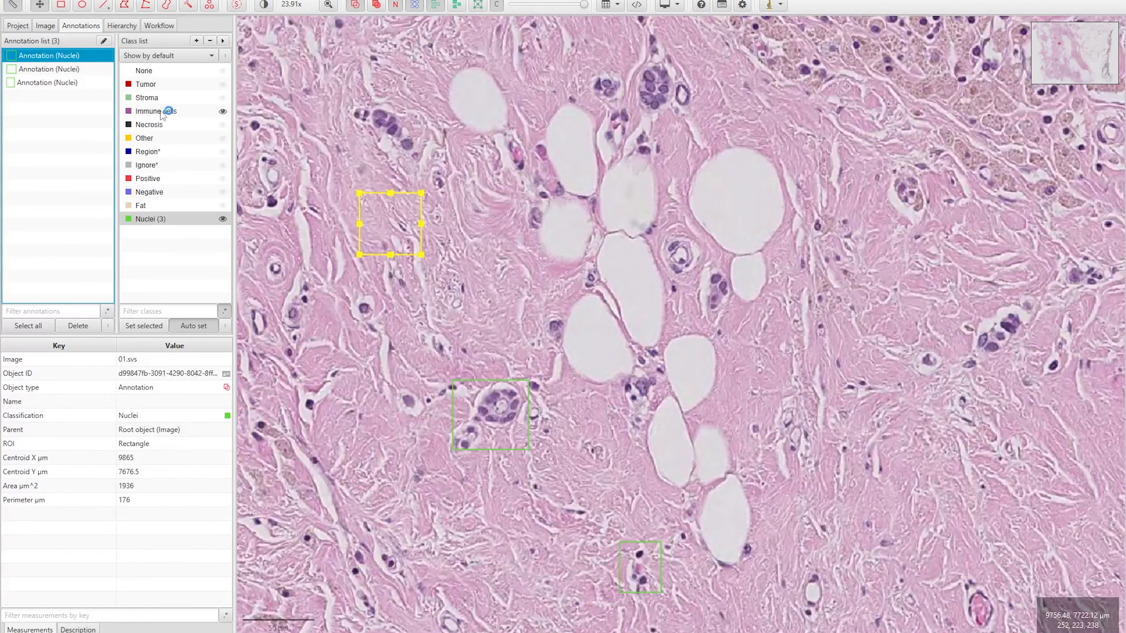
click(149, 87)
click(141, 326)
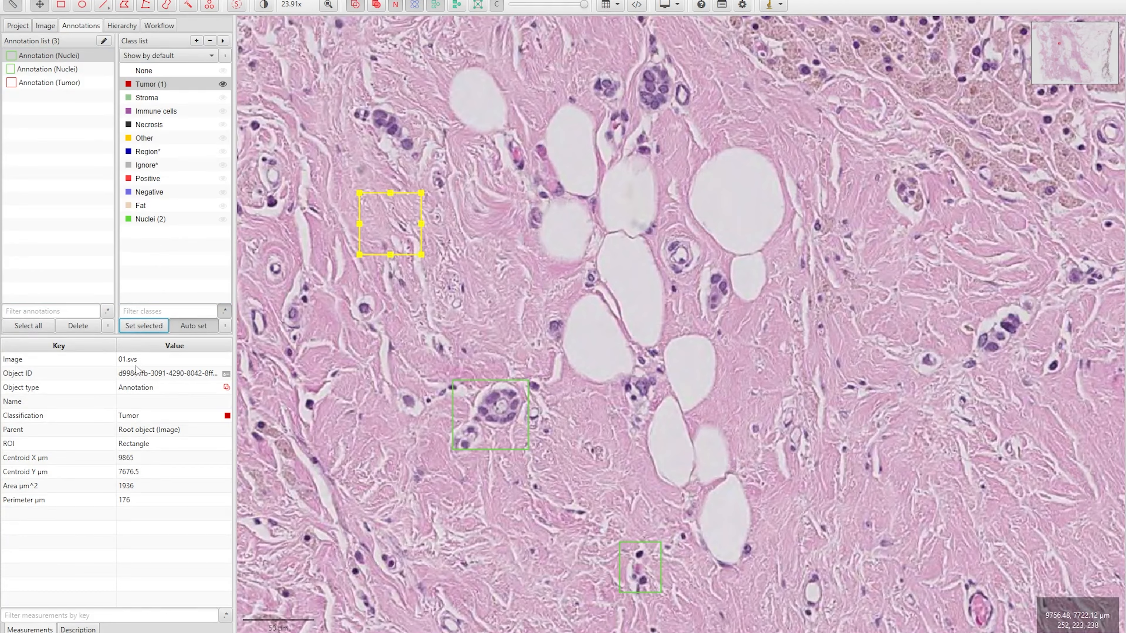
click(257, 163)
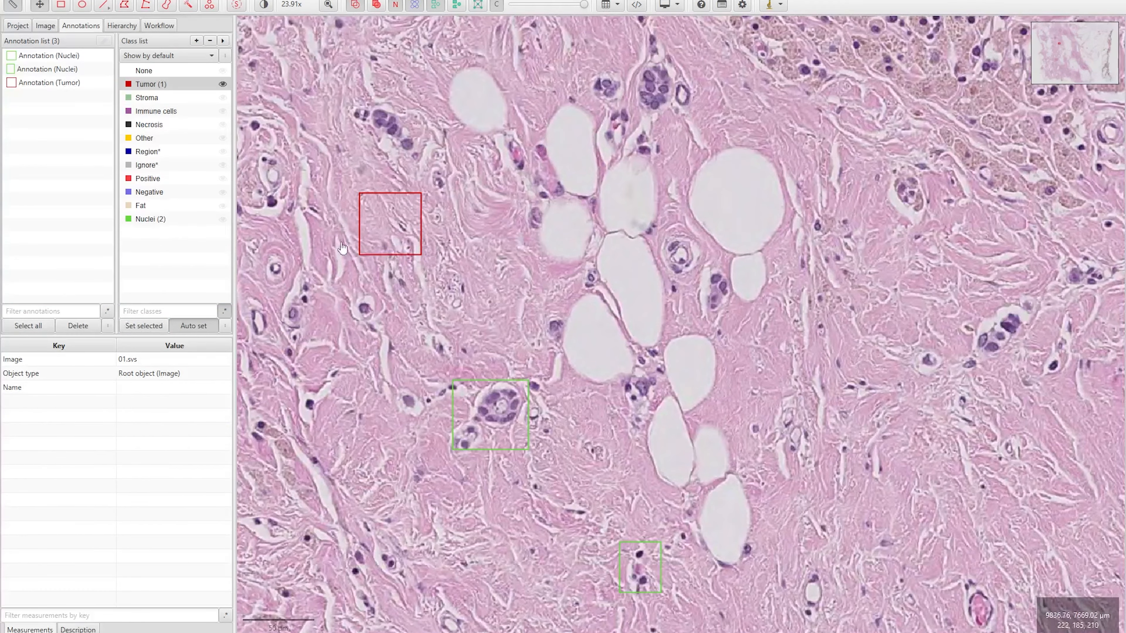
Inspect the properties of the two remaining Nuclei rectangles, around the gland and around the dark nuclei south of the fat cells.
click(479, 392)
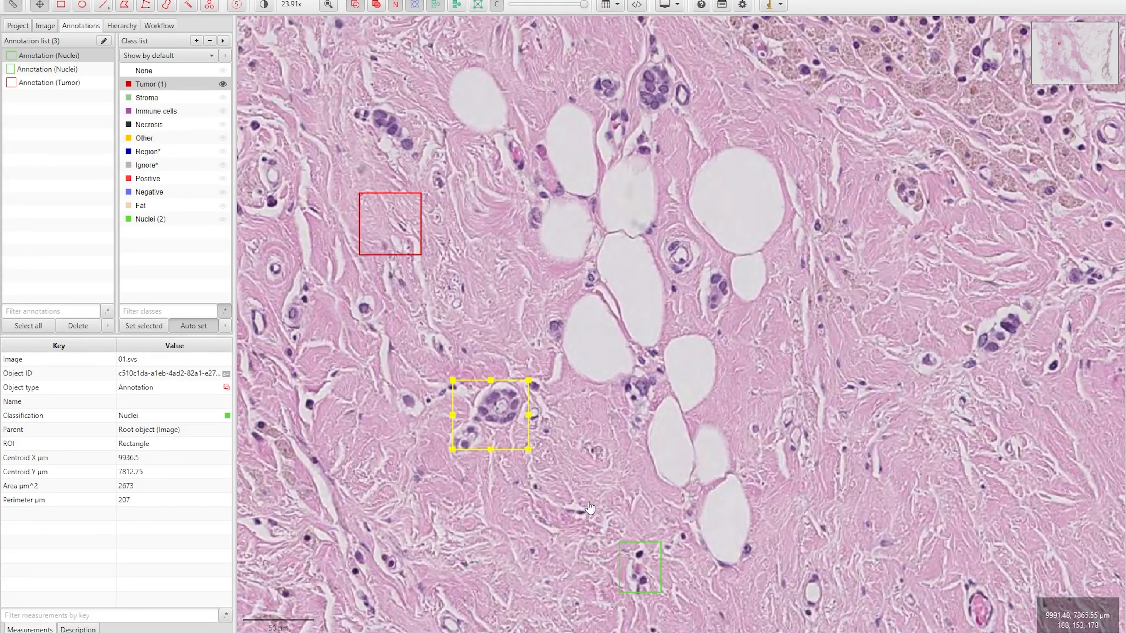
click(631, 551)
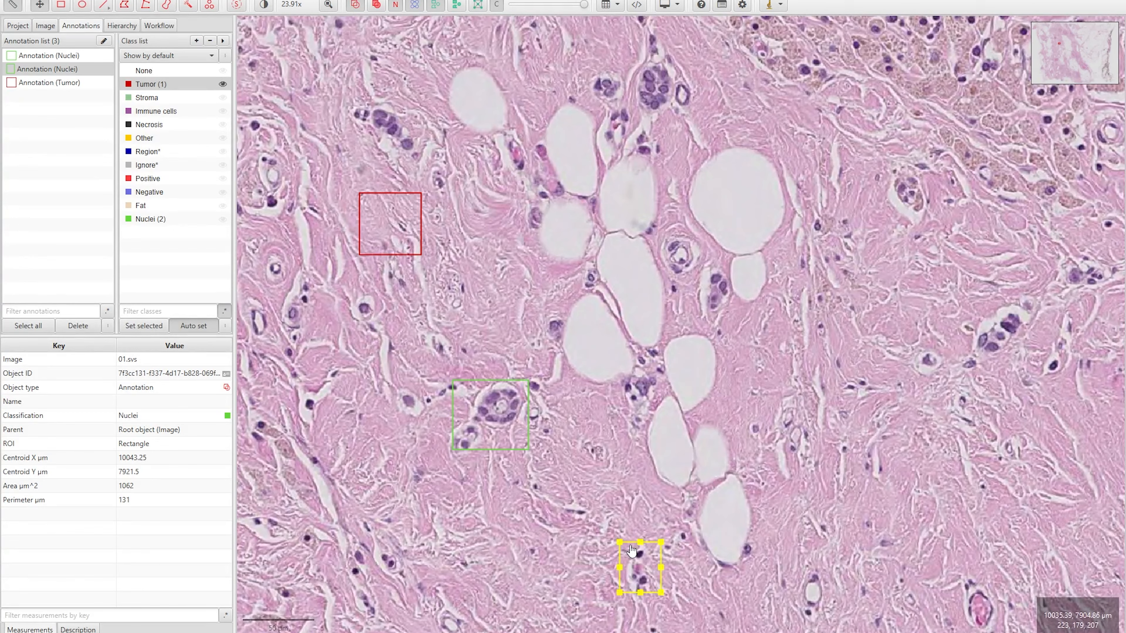
click(565, 507)
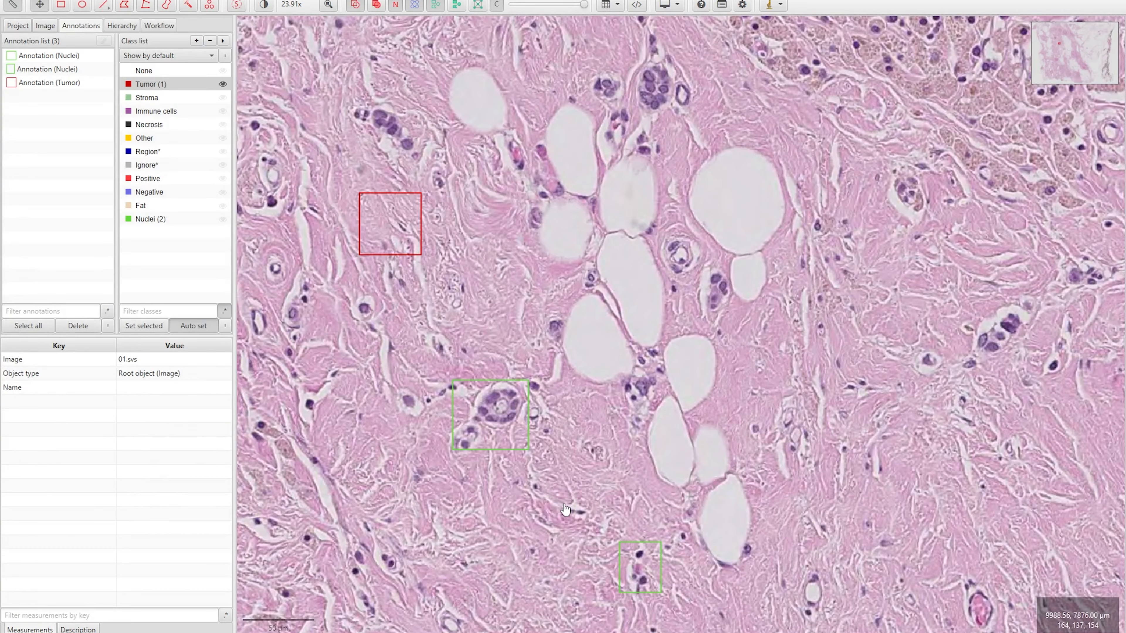
click(494, 414)
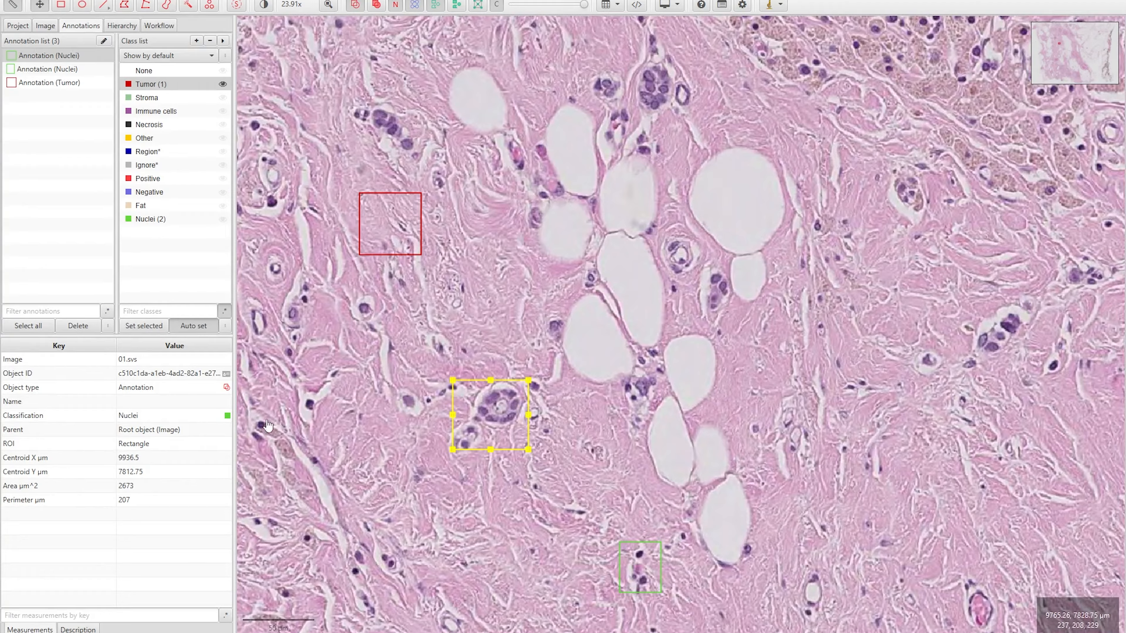
click(350, 354)
Draw a Nuclei ellipse of about 1131 µm² around the nuclei cluster just north of the Tumor rectangle.
click(155, 219)
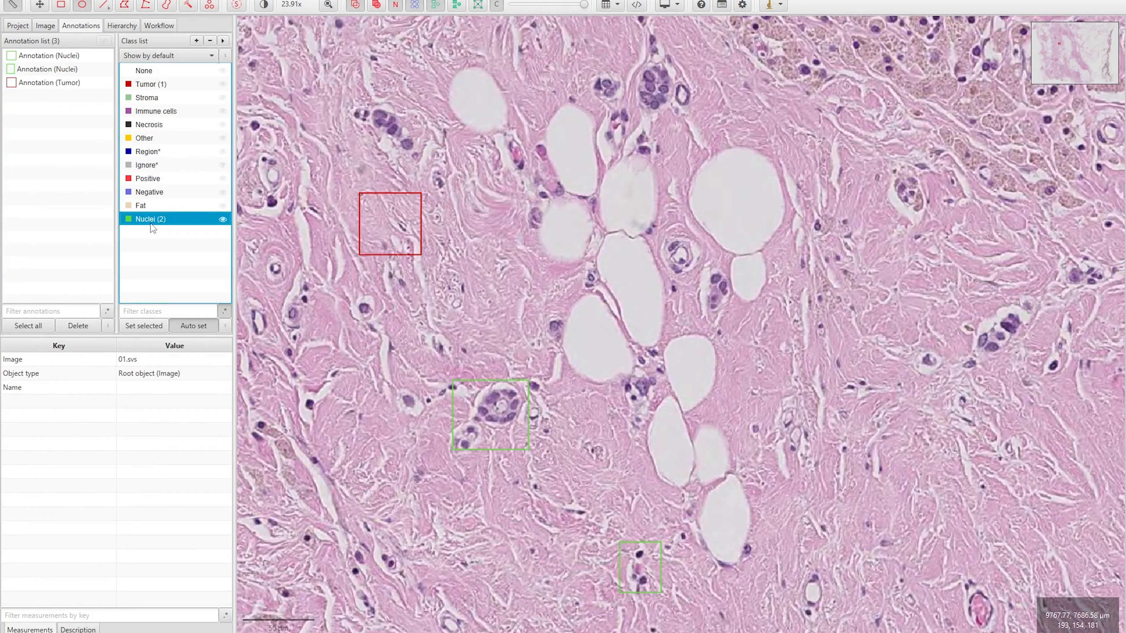
click(83, 5)
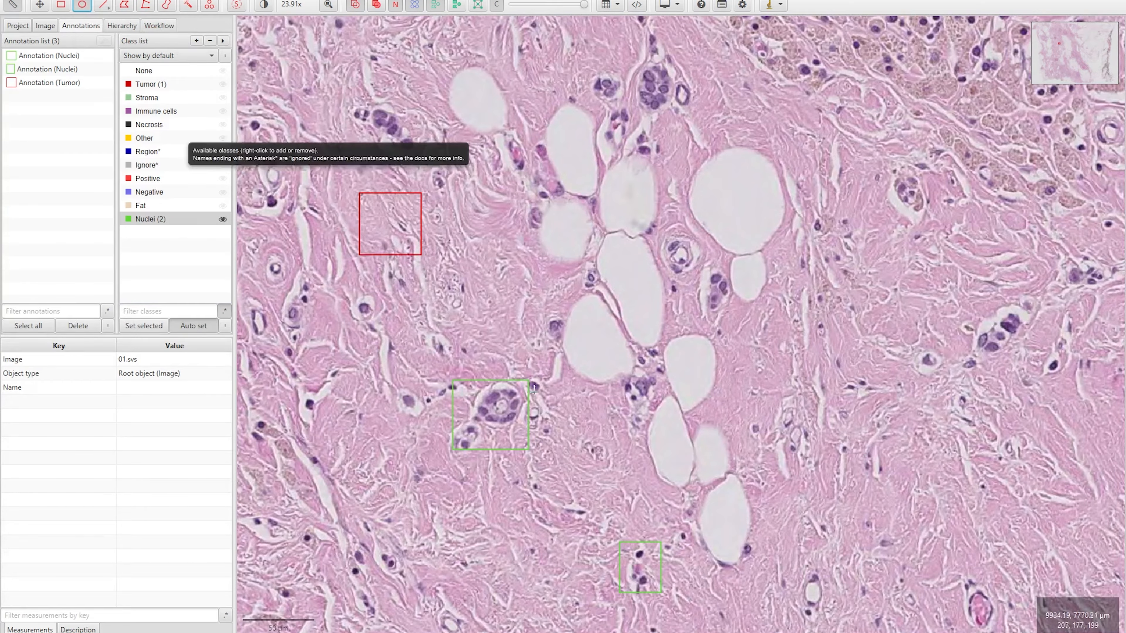
drag(421, 155, 365, 104)
Draw two more Nuclei ellipses, one around the dense cluster north of the fat cells and one of about 352 µm² around the single nucleus west of the gland.
click(83, 5)
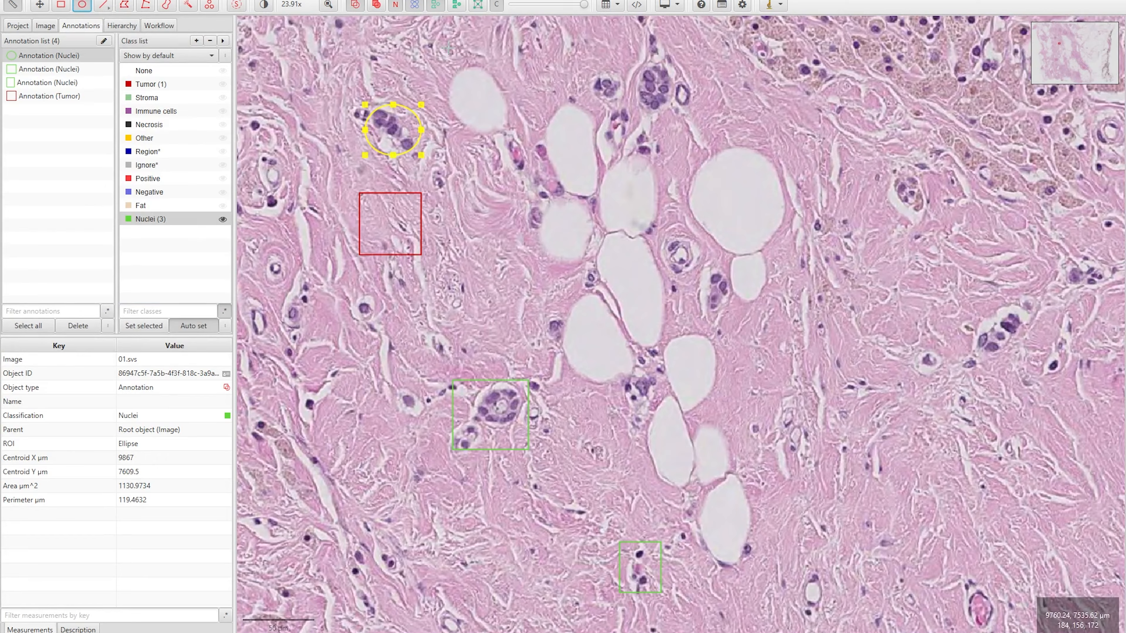
drag(692, 58, 633, 116)
click(83, 6)
drag(325, 384, 296, 417)
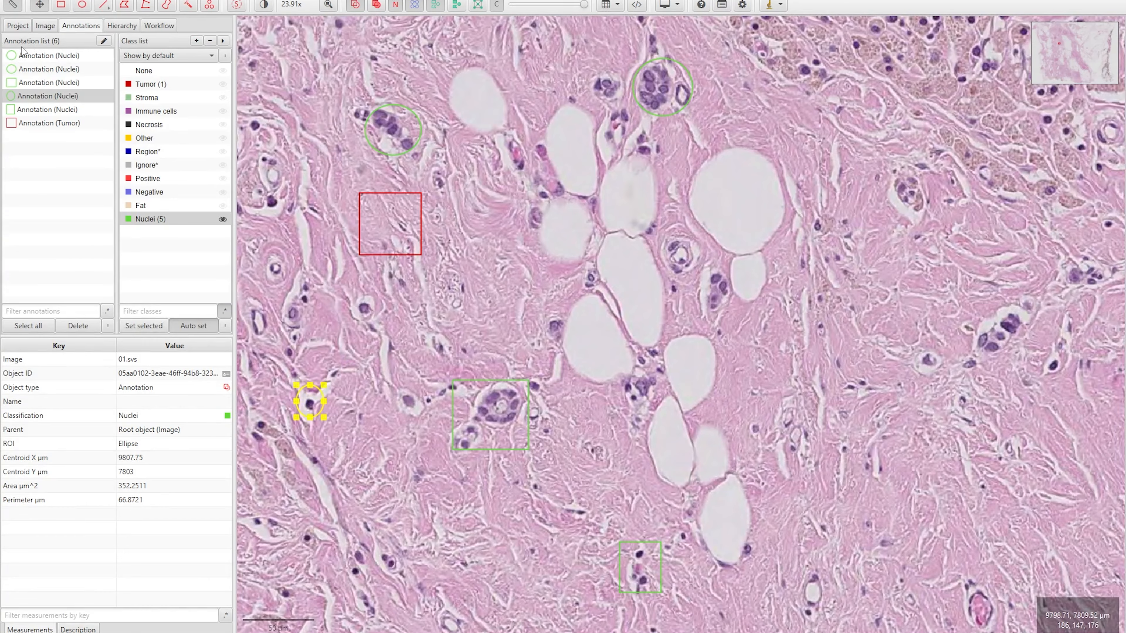
Outline the uppermost dark nuclei clump in the cluster east of the fat cells with a Nuclei polygon of about 171.5 µm².
click(124, 5)
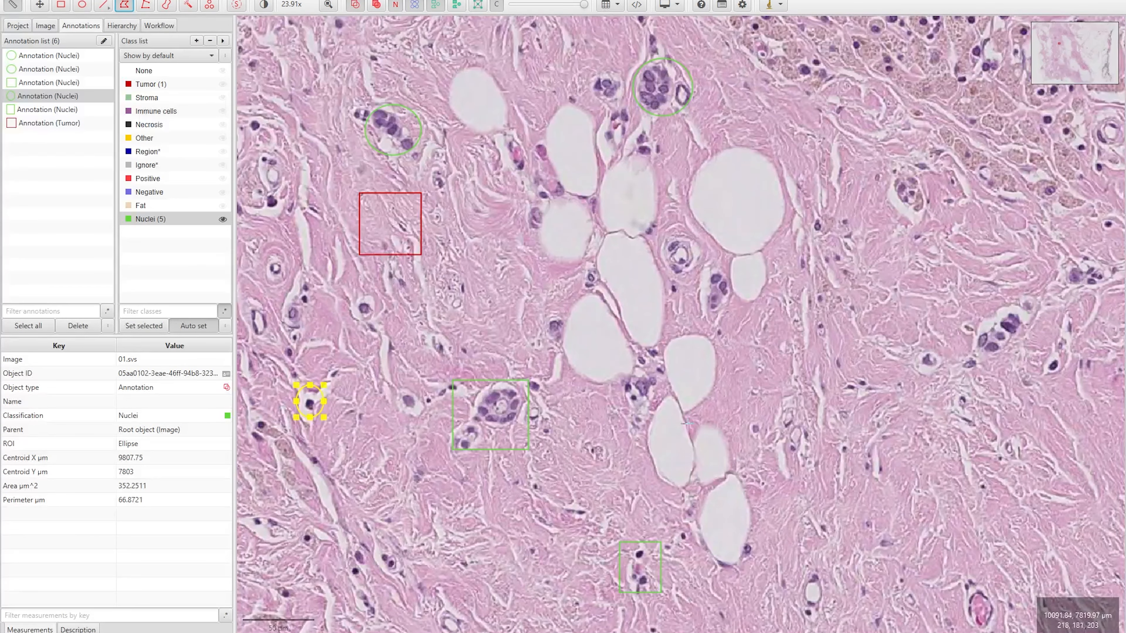
scroll(1039, 354, up, 5)
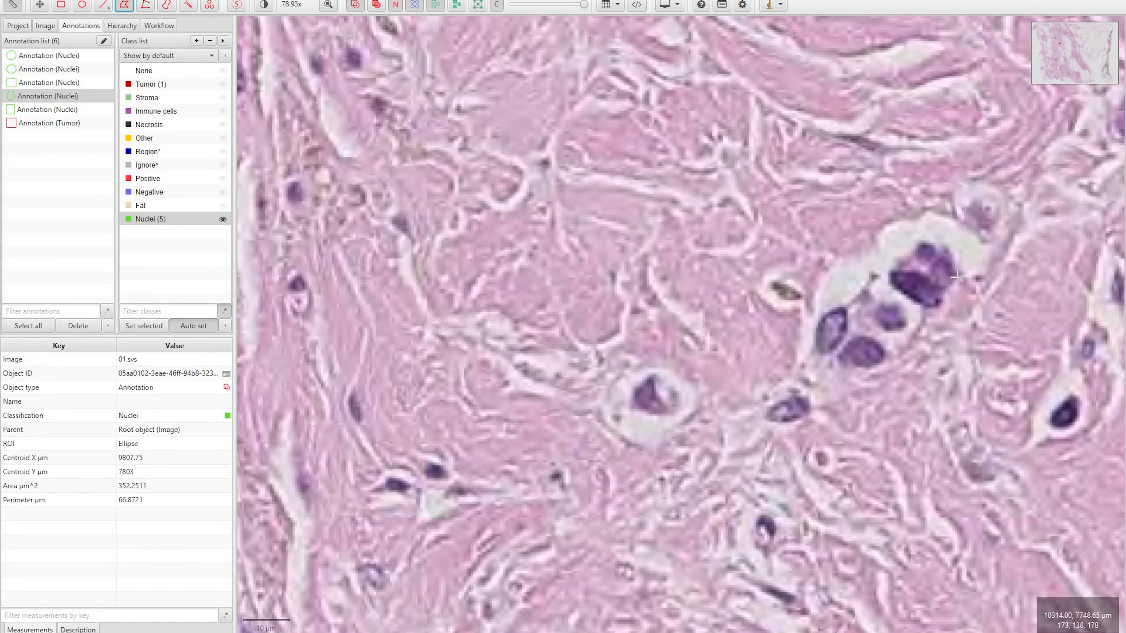
click(964, 282)
mouse_move(967, 288)
mouse_down()
mouse_move(928, 316)
mouse_move(886, 289)
mouse_move(918, 246)
mouse_move(936, 247)
mouse_move(968, 289)
mouse_up()
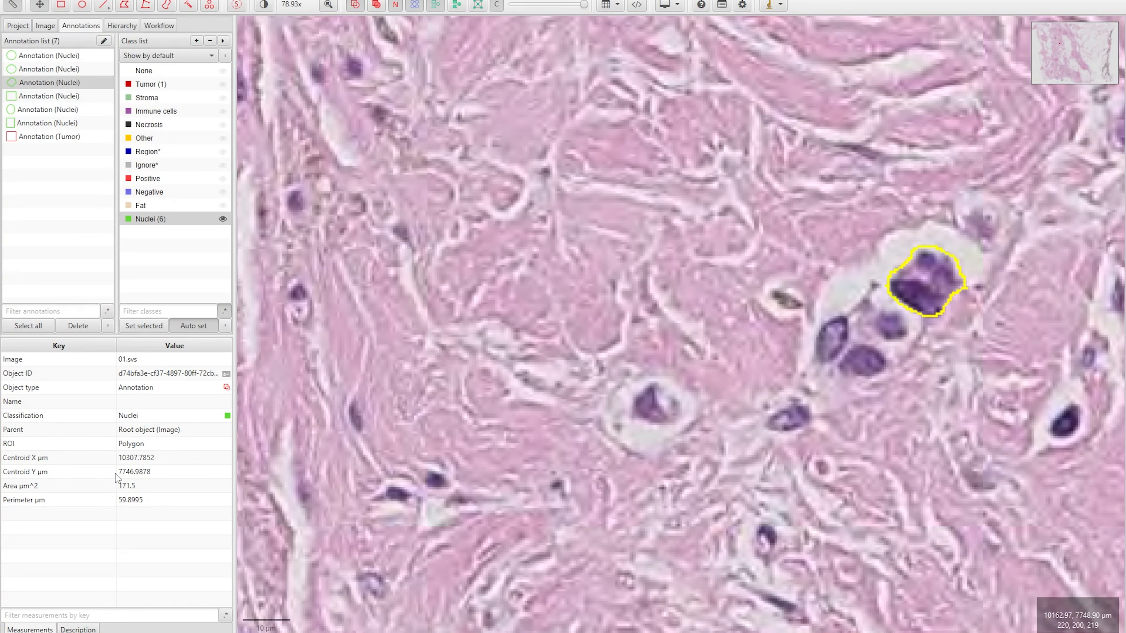
Draw a Nuclei polyline about 53.7 µm long around the small nucleus southwest of the polygon, looping into the adjacent stroma.
click(146, 5)
click(793, 397)
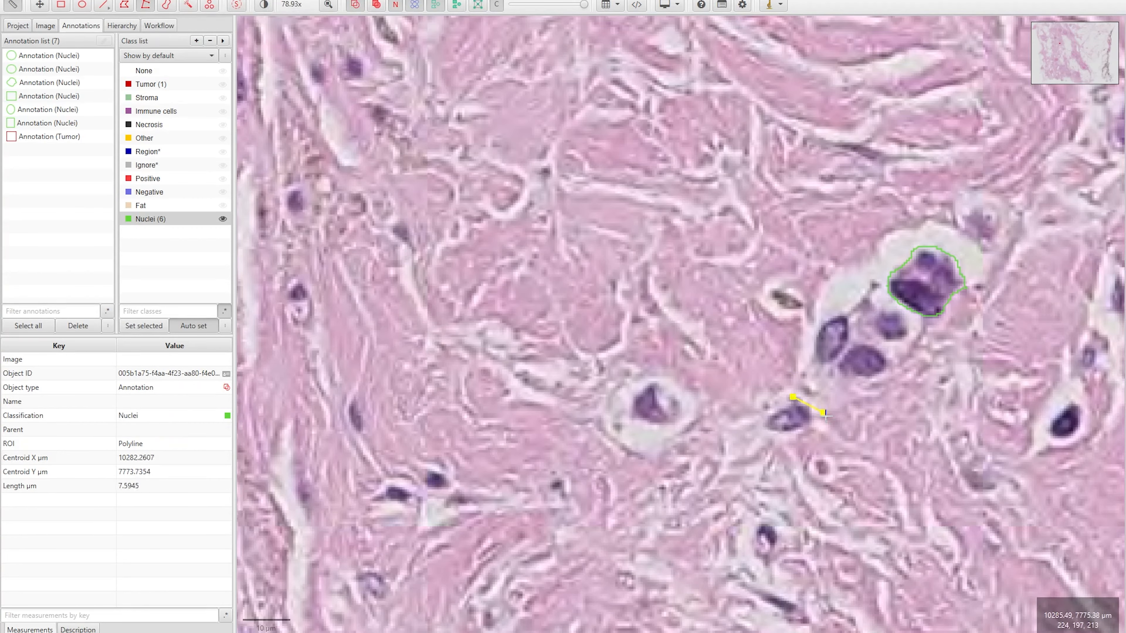
click(816, 417)
click(779, 436)
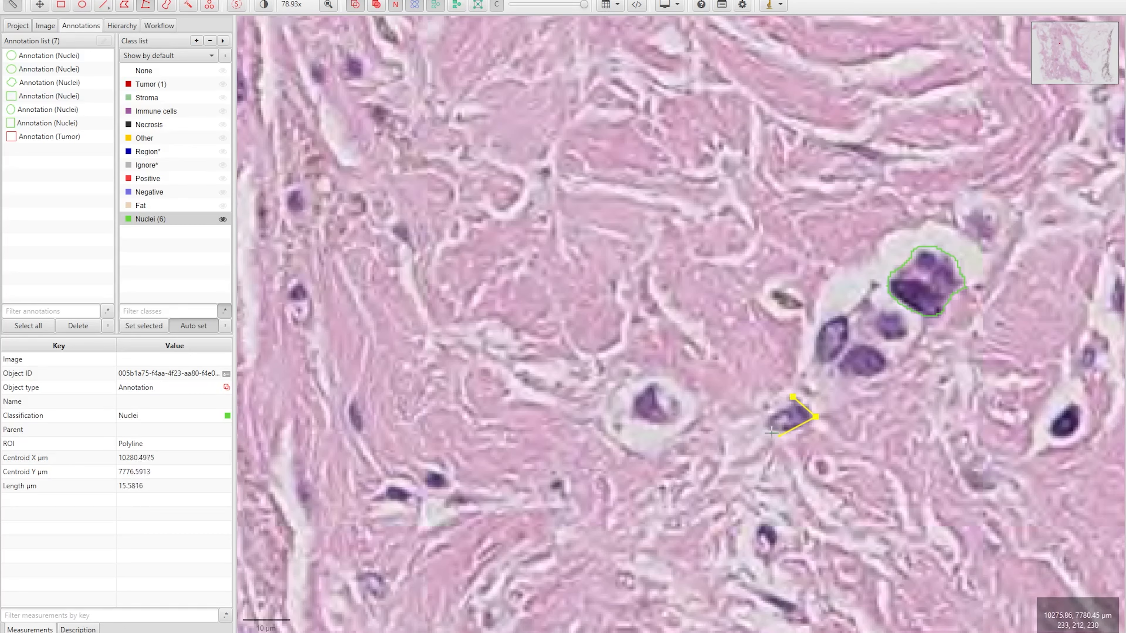
click(755, 418)
click(791, 398)
click(764, 375)
click(733, 391)
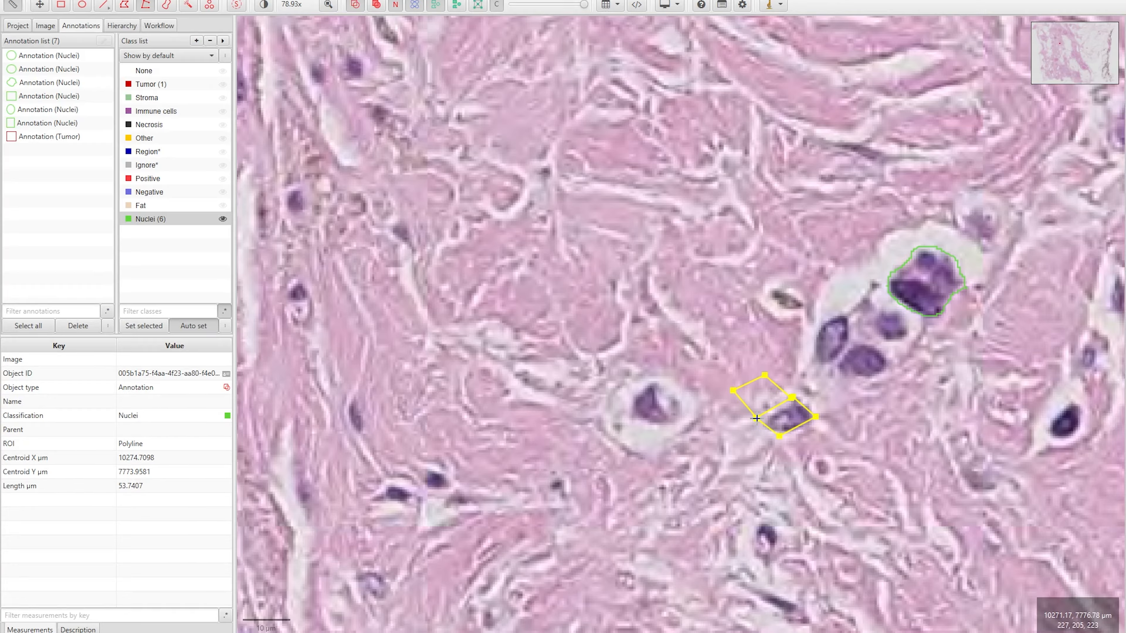
double_click(756, 419)
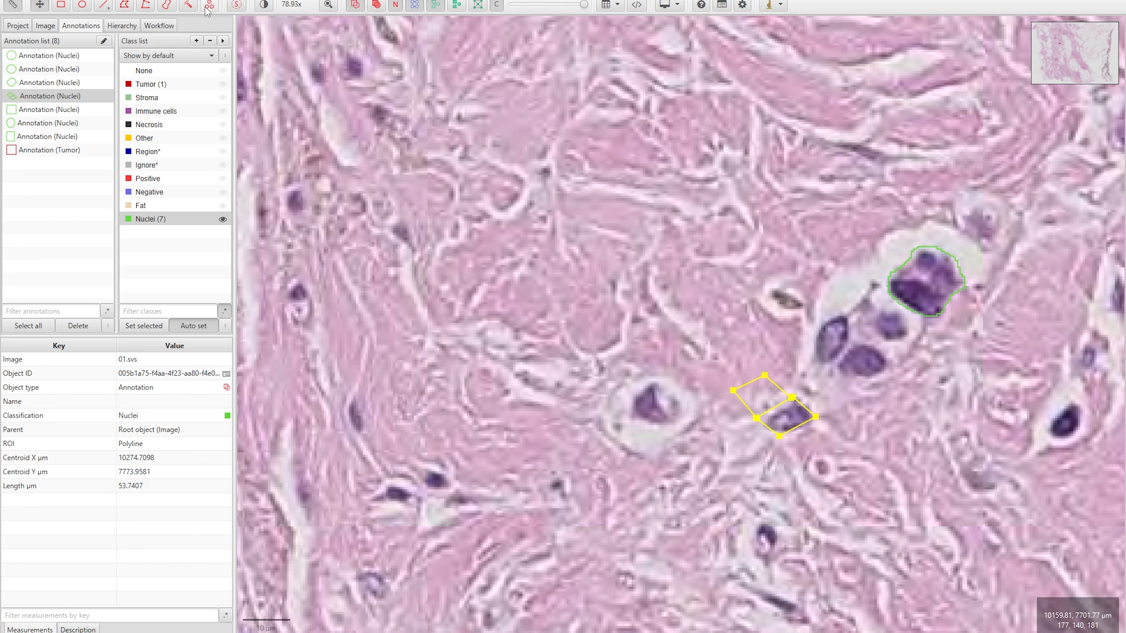
Paint a Fat annotation of about 3722 µm² over the large round fat cell with the Brush tool and deselect it.
click(167, 6)
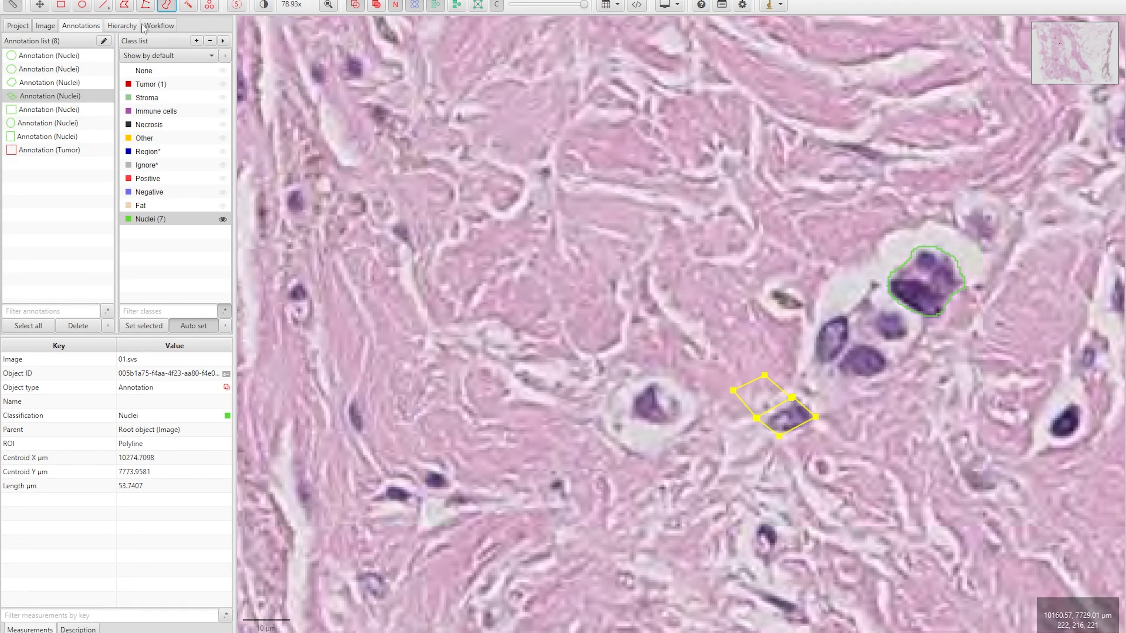
click(40, 5)
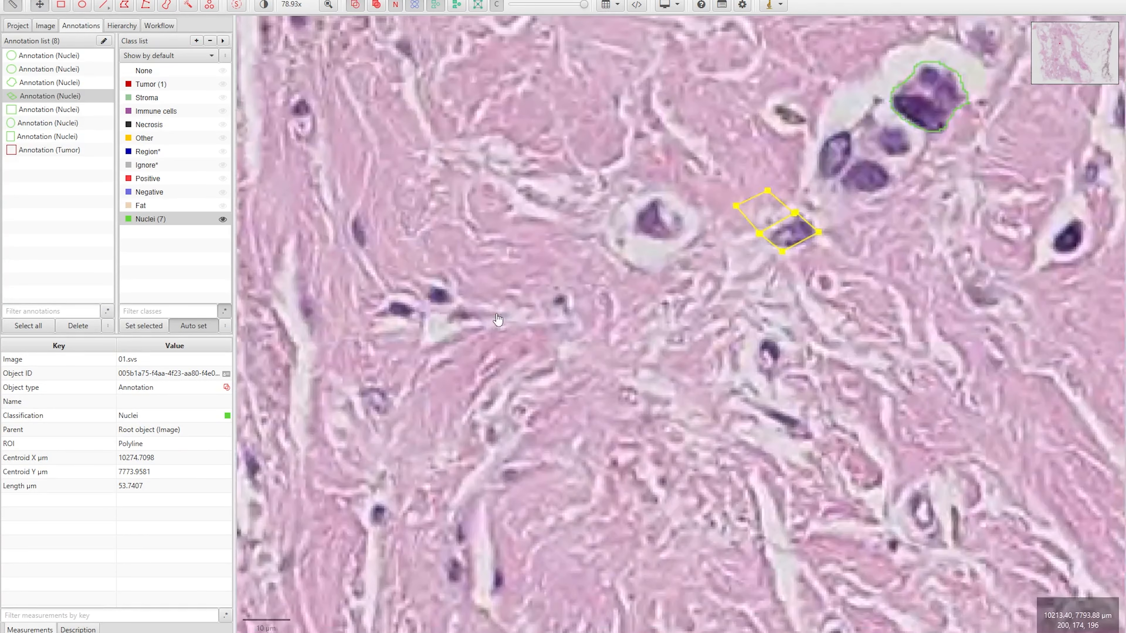
drag(500, 322, 779, 448)
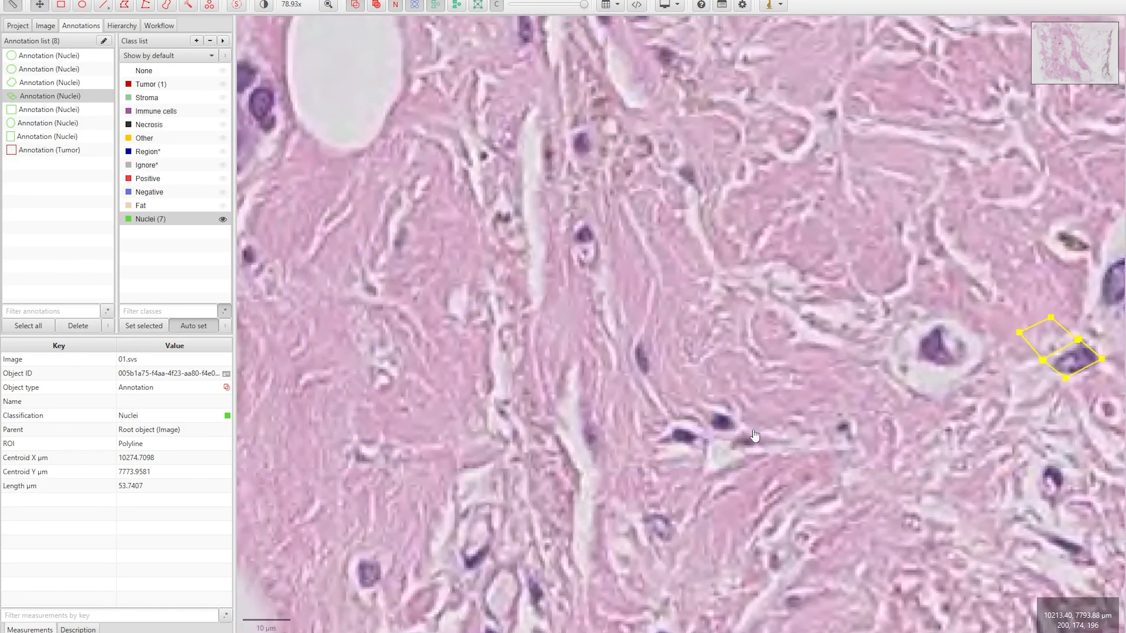
drag(426, 84, 523, 339)
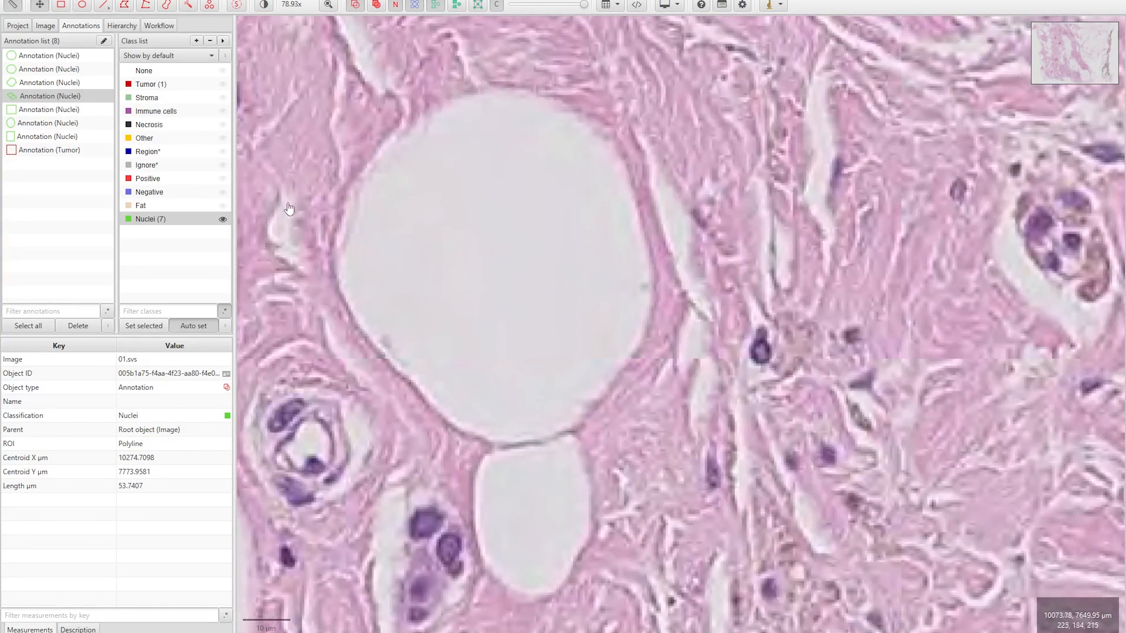
click(150, 205)
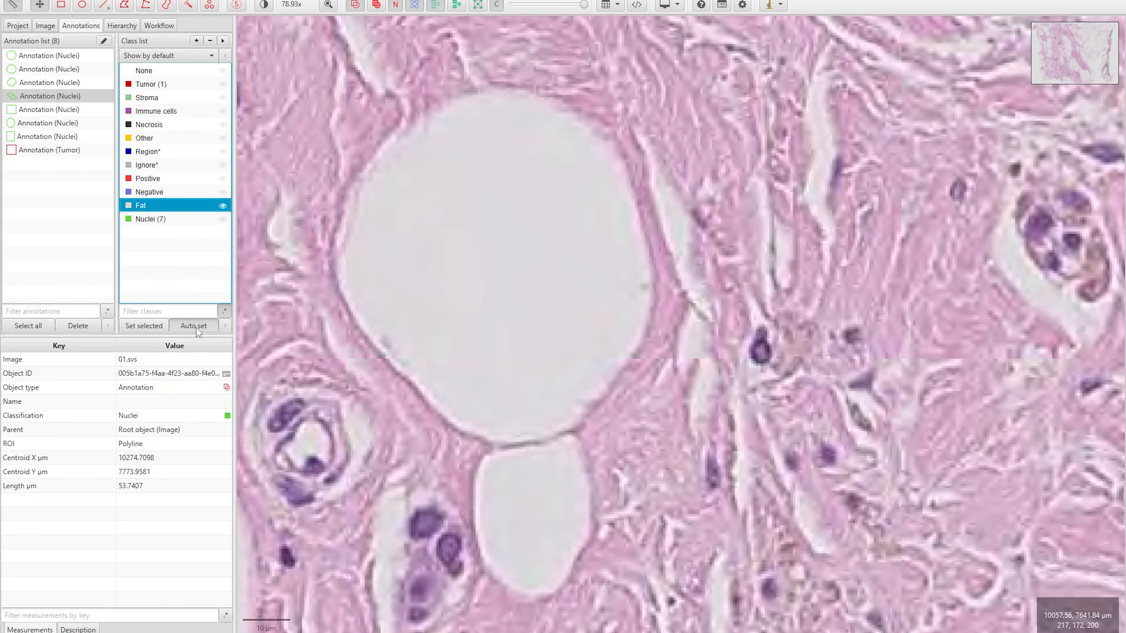
click(166, 5)
mouse_move(522, 134)
mouse_down()
mouse_move(492, 130)
mouse_move(427, 161)
mouse_move(387, 236)
mouse_move(439, 187)
mouse_up()
mouse_move(489, 156)
mouse_down()
mouse_move(543, 126)
mouse_move(582, 153)
mouse_move(595, 188)
mouse_move(502, 374)
mouse_move(436, 330)
mouse_move(452, 280)
mouse_move(522, 344)
mouse_move(586, 357)
mouse_move(576, 311)
mouse_move(568, 316)
mouse_move(472, 194)
mouse_move(538, 277)
mouse_move(616, 233)
mouse_move(594, 142)
mouse_move(499, 110)
mouse_up()
mouse_move(482, 111)
mouse_down()
mouse_move(410, 142)
mouse_move(377, 184)
mouse_move(360, 259)
mouse_move(377, 319)
mouse_move(624, 224)
mouse_up()
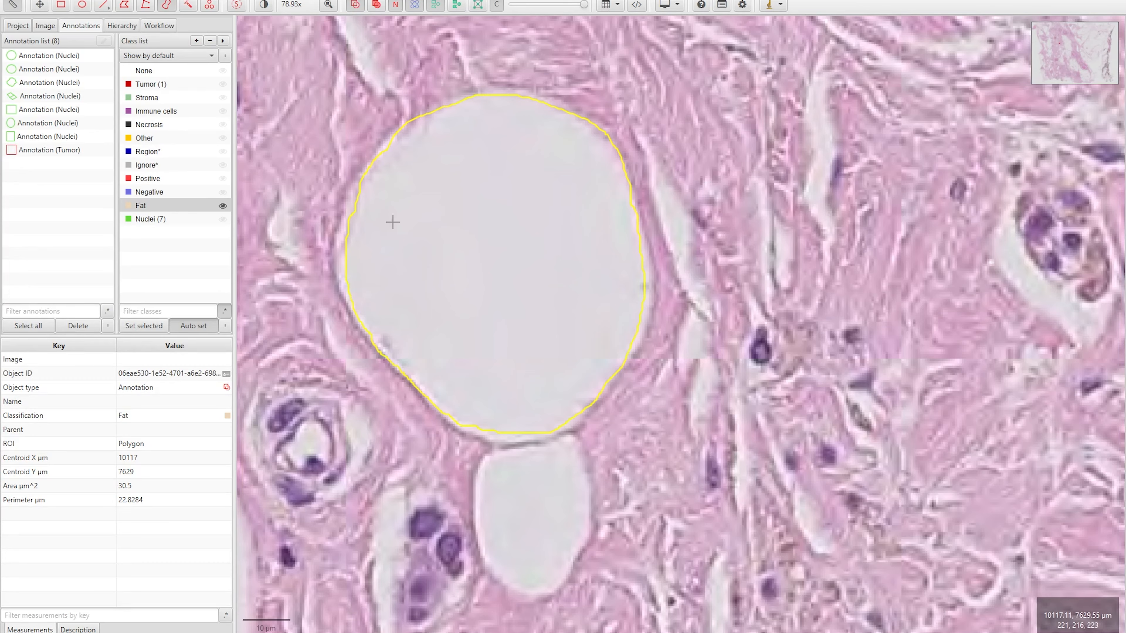
drag(360, 254, 358, 275)
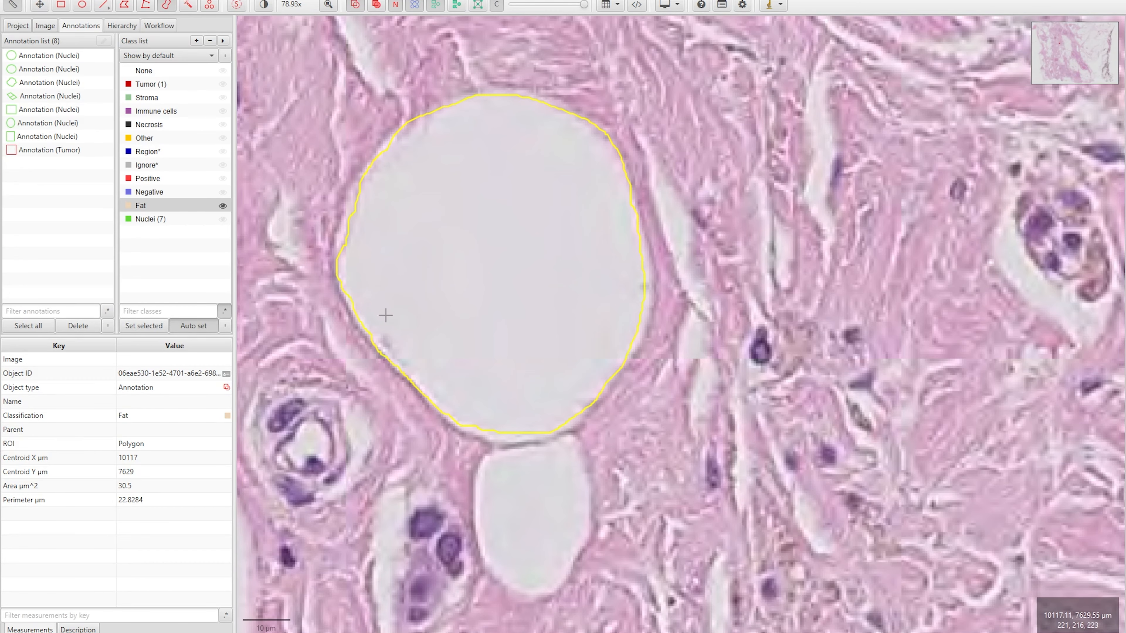
drag(496, 249, 496, 248)
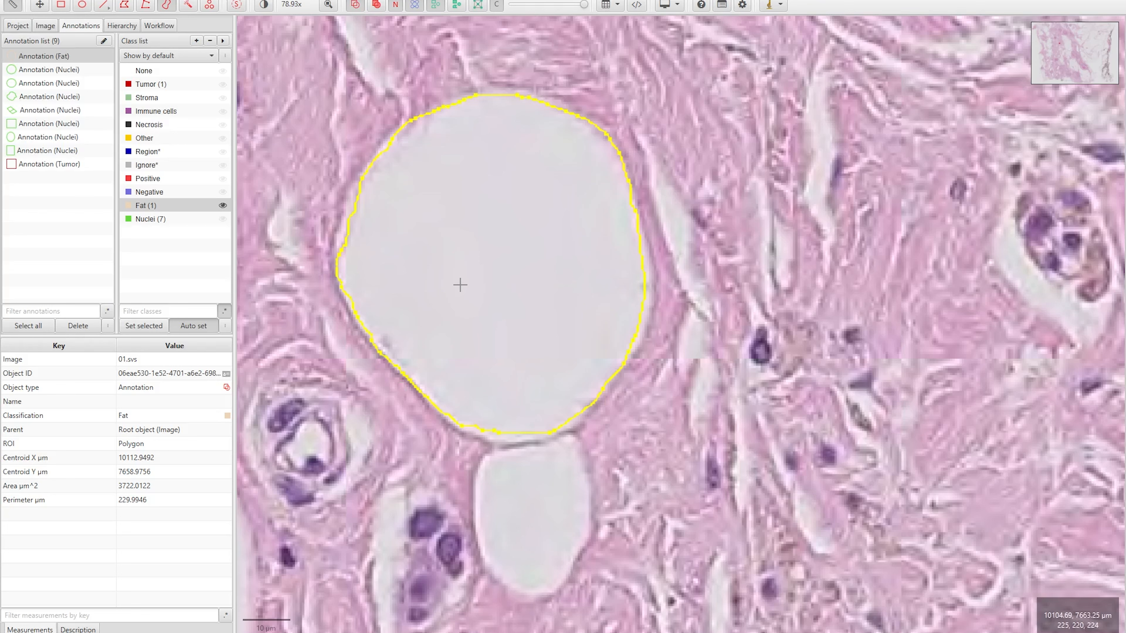
click(37, 53)
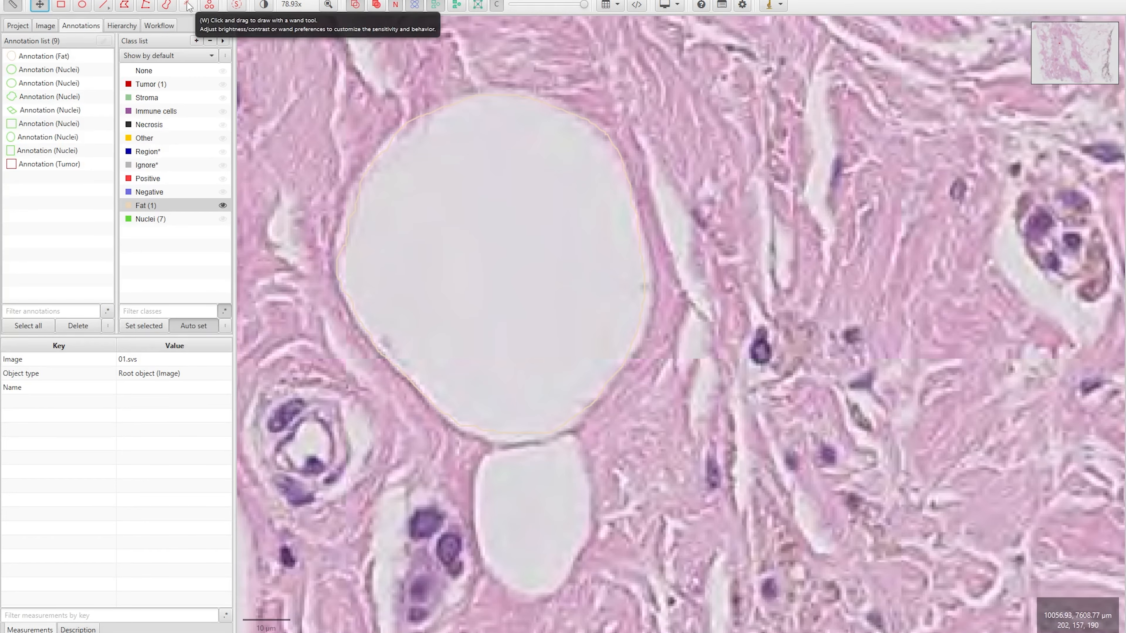
Fill the small fat cell just below the large round one with a Fat annotation of about 595 µm² using the Wand tool.
click(188, 6)
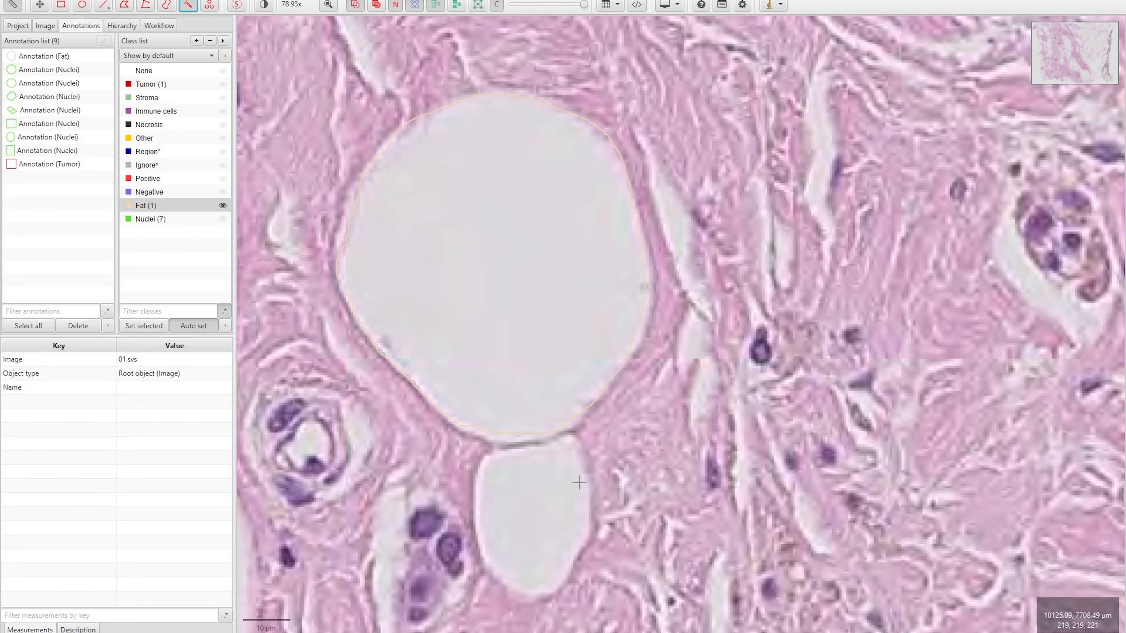
mouse_move(557, 465)
mouse_down()
mouse_move(559, 484)
mouse_move(527, 474)
mouse_up()
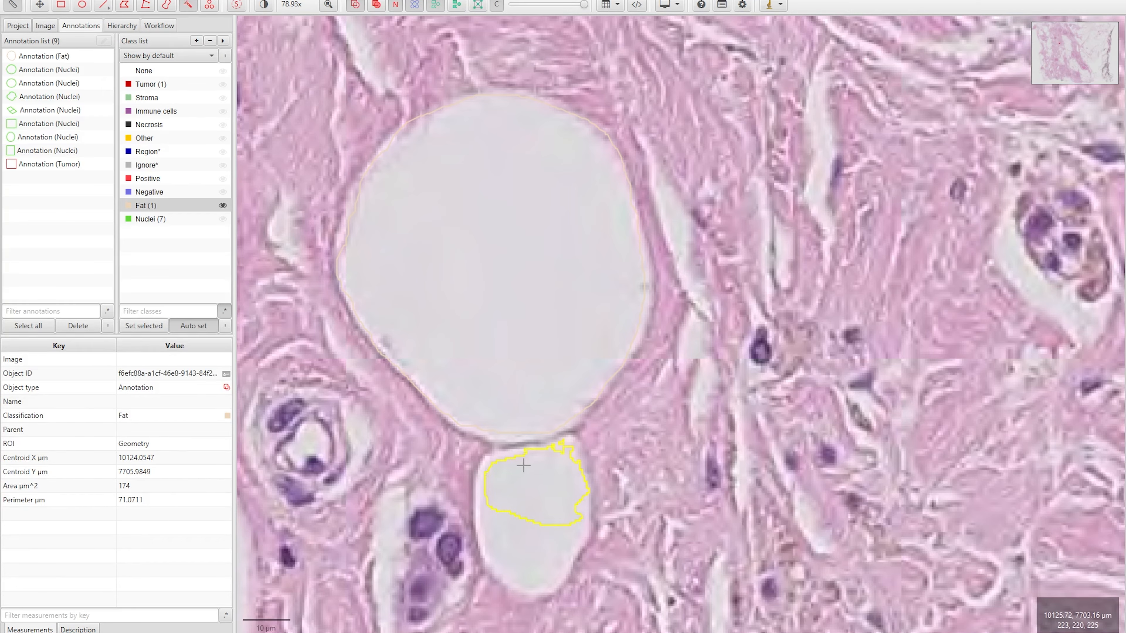
mouse_move(513, 466)
mouse_down()
mouse_move(513, 486)
mouse_move(495, 470)
mouse_move(510, 506)
mouse_move(539, 505)
mouse_move(541, 556)
mouse_move(575, 510)
mouse_move(498, 521)
mouse_move(502, 504)
mouse_move(496, 537)
mouse_up()
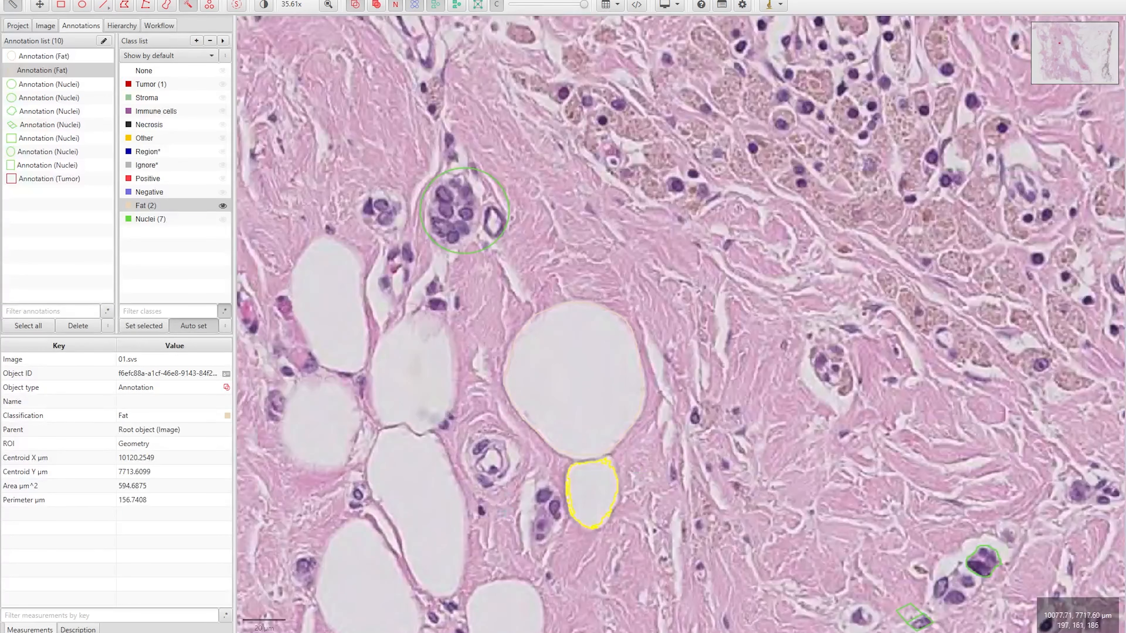
Fill the elongated fat cell west of the annotated ones with a Fat wand annotation of about 2236 µm².
scroll(456, 568, down, 1)
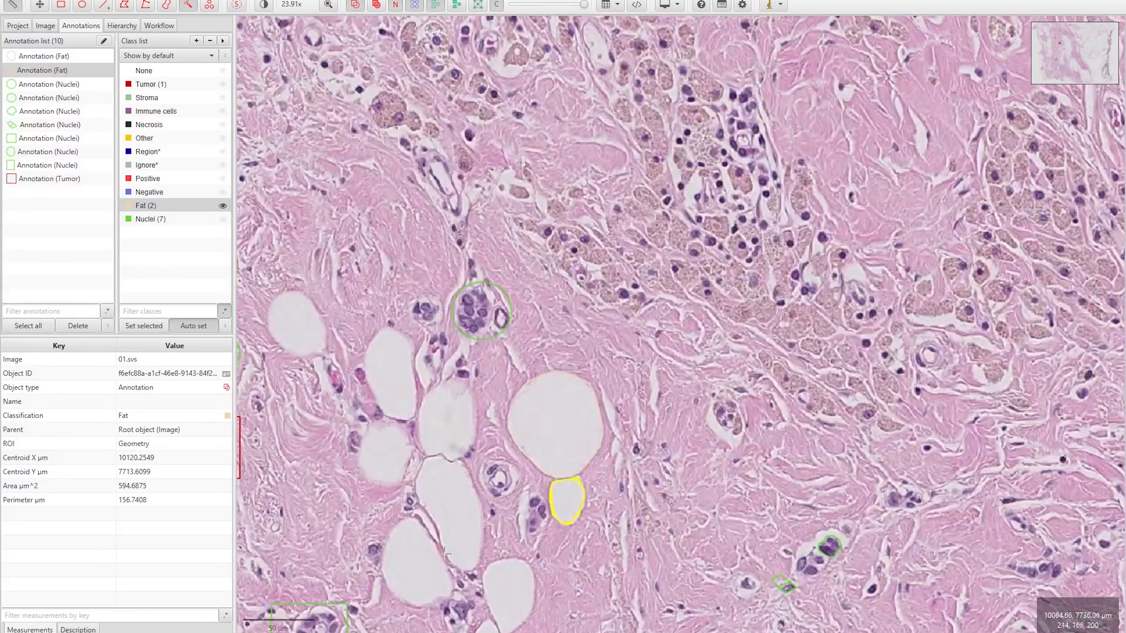
scroll(459, 574, up, 4)
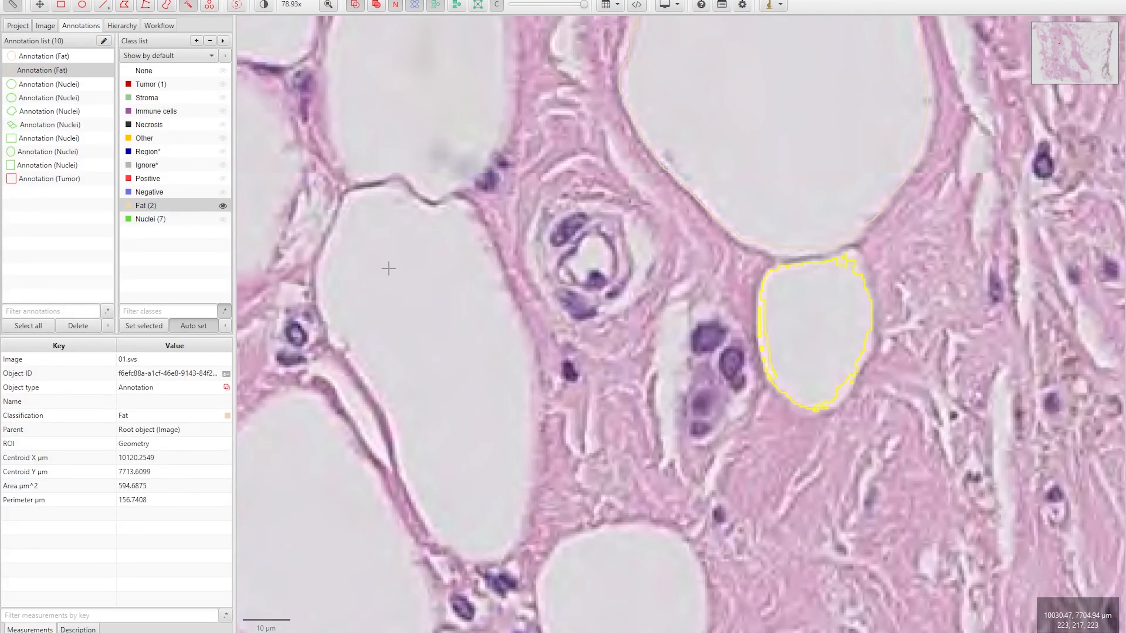
mouse_move(389, 244)
mouse_down()
mouse_move(460, 415)
mouse_move(416, 289)
mouse_move(389, 284)
mouse_move(442, 357)
mouse_move(379, 222)
mouse_move(442, 237)
mouse_move(467, 276)
mouse_move(487, 371)
mouse_move(489, 506)
mouse_move(400, 369)
mouse_up()
mouse_move(374, 310)
mouse_down()
mouse_move(373, 330)
mouse_move(413, 297)
mouse_up()
mouse_move(437, 222)
mouse_down()
mouse_move(367, 204)
mouse_move(345, 248)
mouse_up()
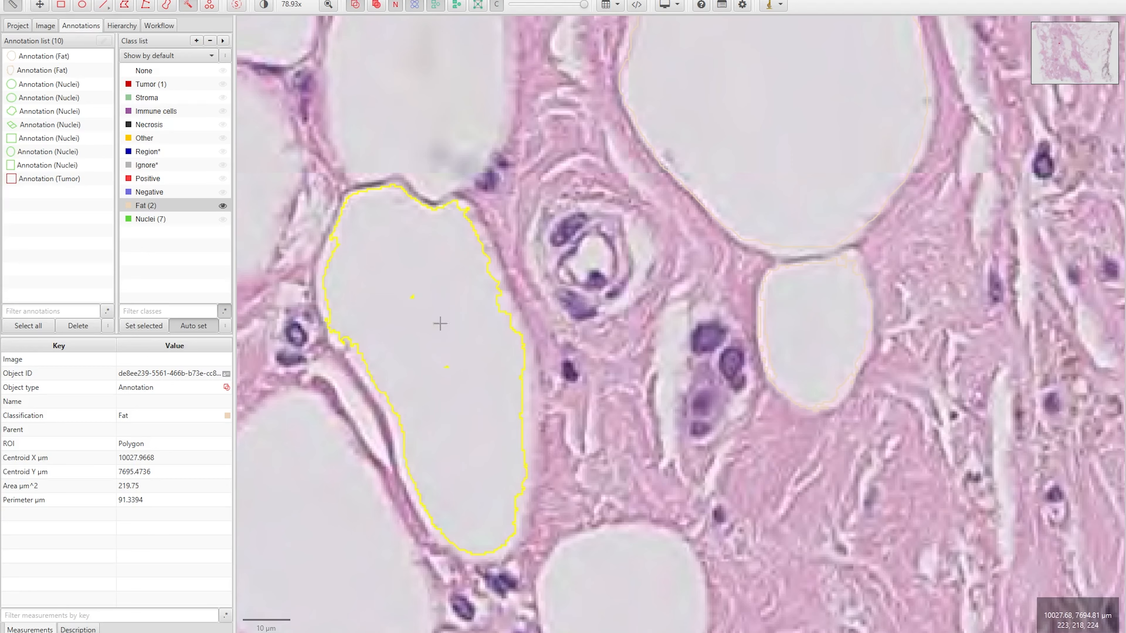
mouse_move(359, 332)
mouse_down()
mouse_move(448, 346)
mouse_move(431, 374)
mouse_move(457, 366)
mouse_move(422, 378)
mouse_move(369, 330)
mouse_move(384, 252)
mouse_move(433, 264)
mouse_up()
scroll(468, 357, down, 3)
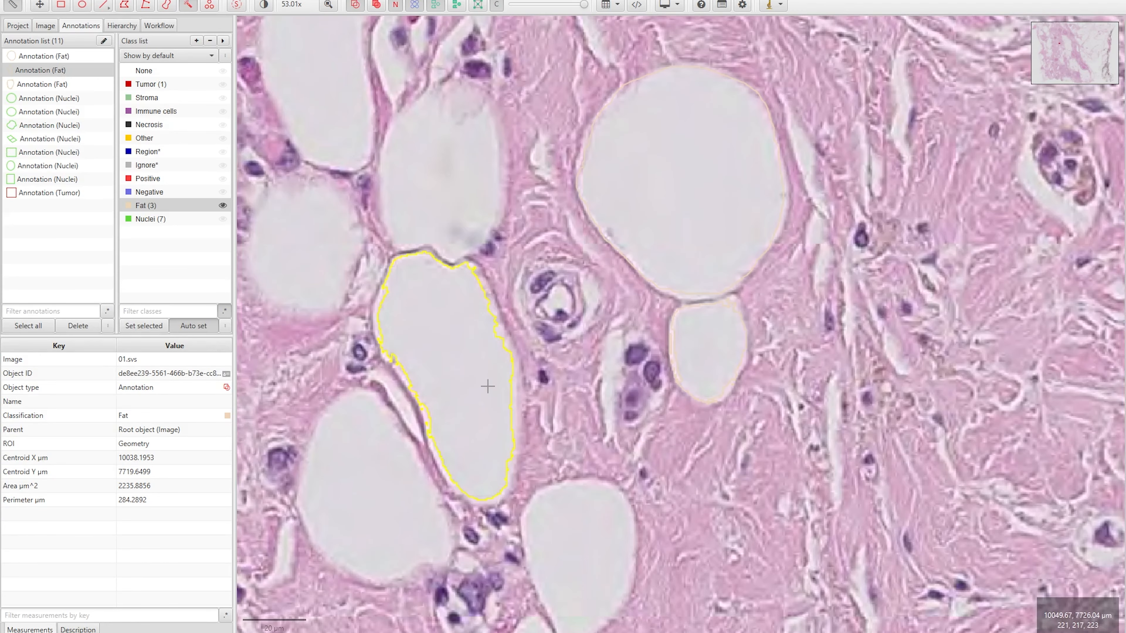
Switch the auto-set class to Nuclei and mark the uppermost nucleus beside the small fat cell with the Wand, about 36 µm².
click(130, 222)
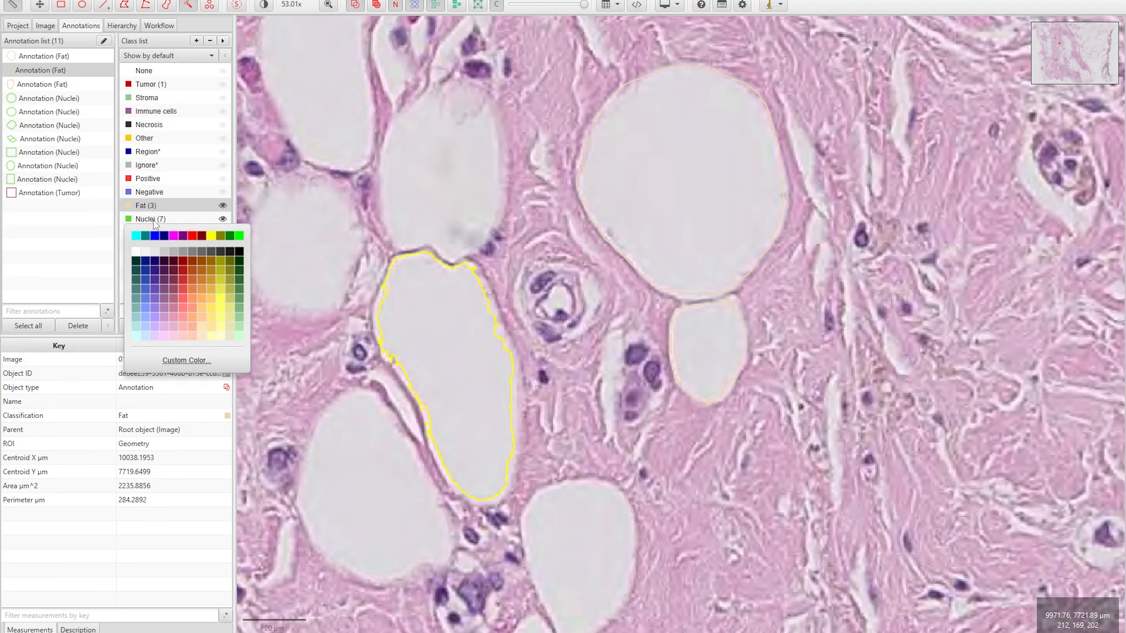
click(150, 219)
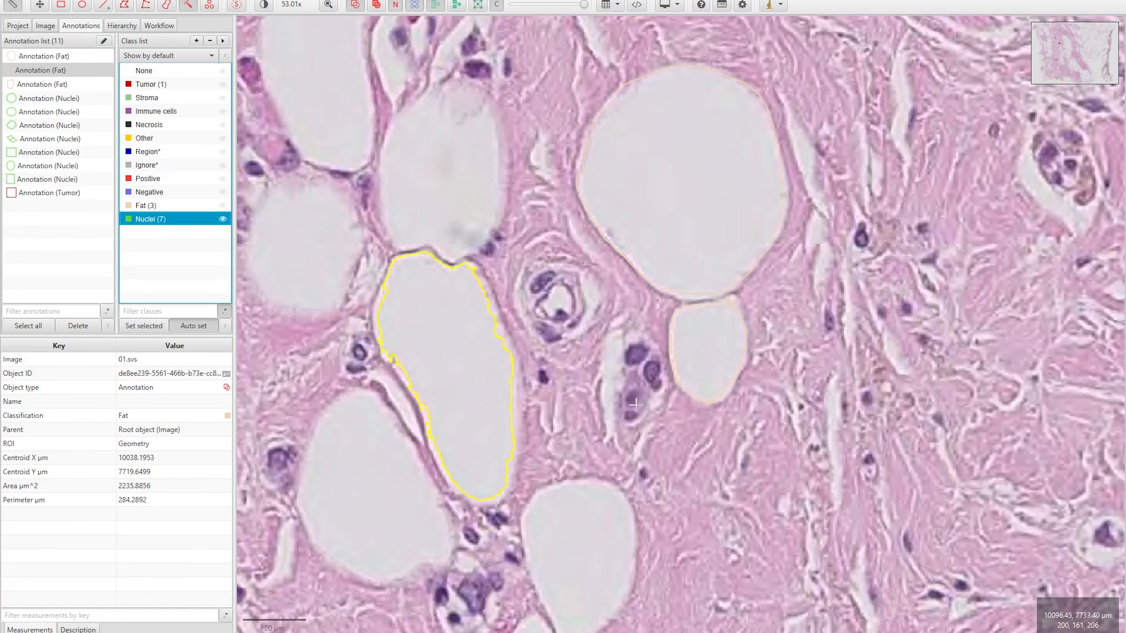
scroll(655, 365, up, 6)
scroll(655, 364, up, 3)
click(619, 311)
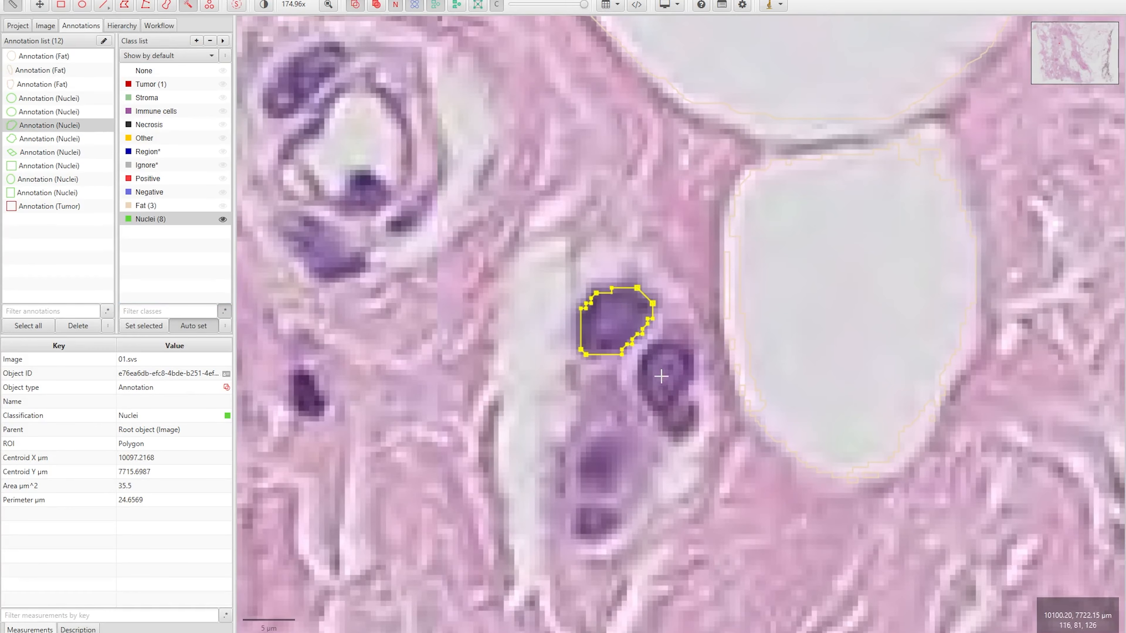
Mark five more Nuclei with the Wand: two in the same cluster, one isolated dark nucleus to the west and two around the vessel.
click(665, 375)
click(601, 467)
click(307, 395)
click(361, 191)
click(328, 229)
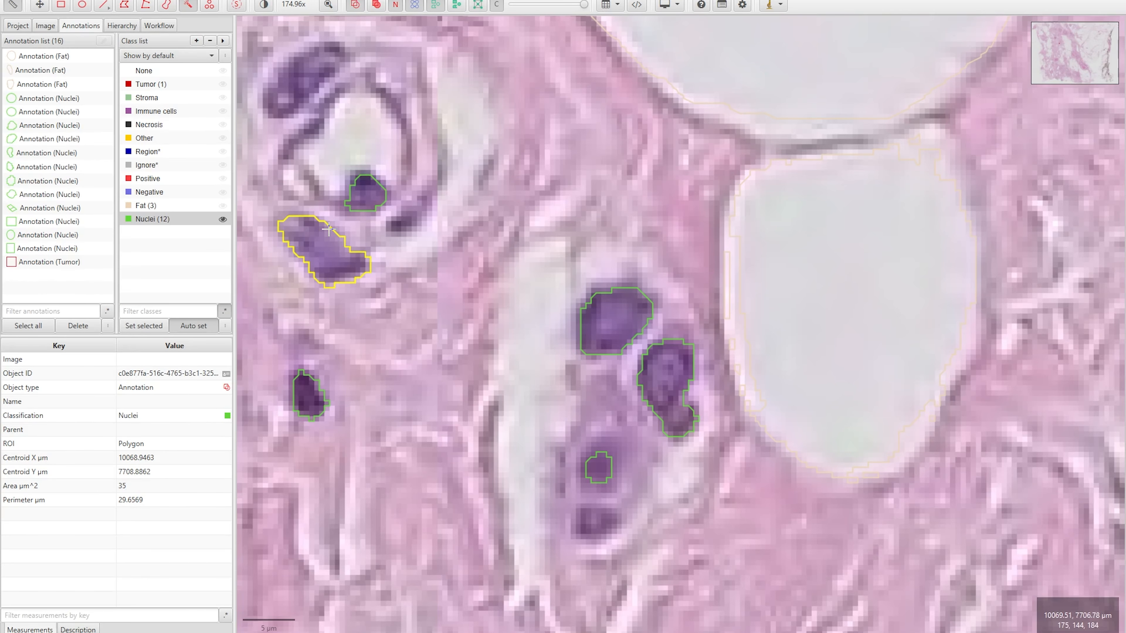
Add Nuclei wand annotations to two adjacent dark nuclei far west of the Tumor square, the upper one about 8 µm².
scroll(328, 229, down, 10)
scroll(528, 300, down, 3)
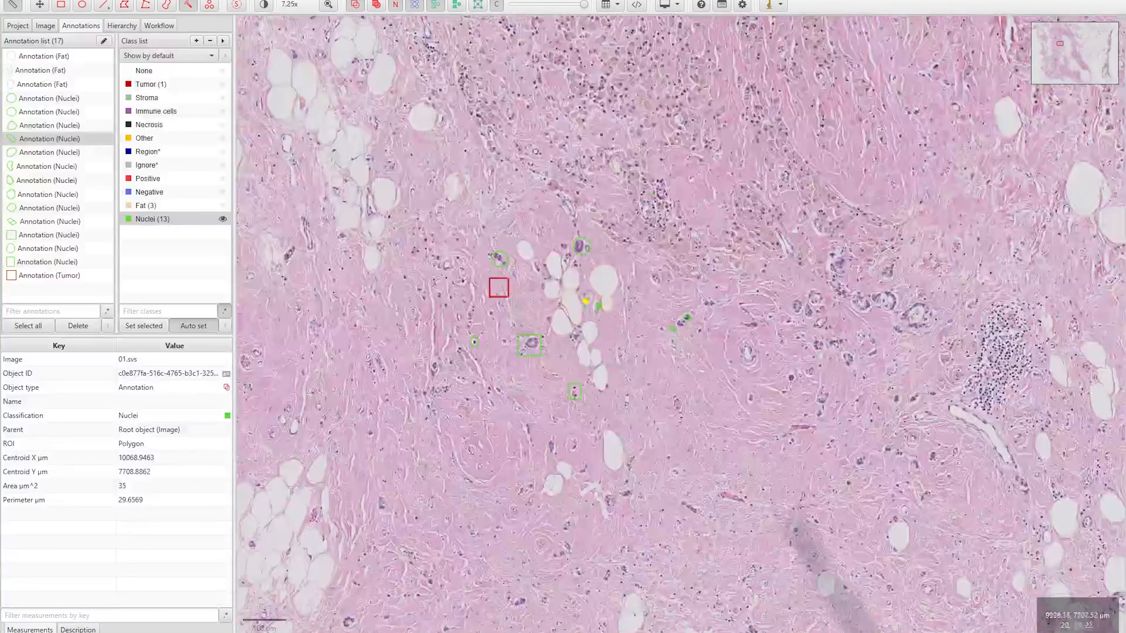
scroll(292, 255, up, 6)
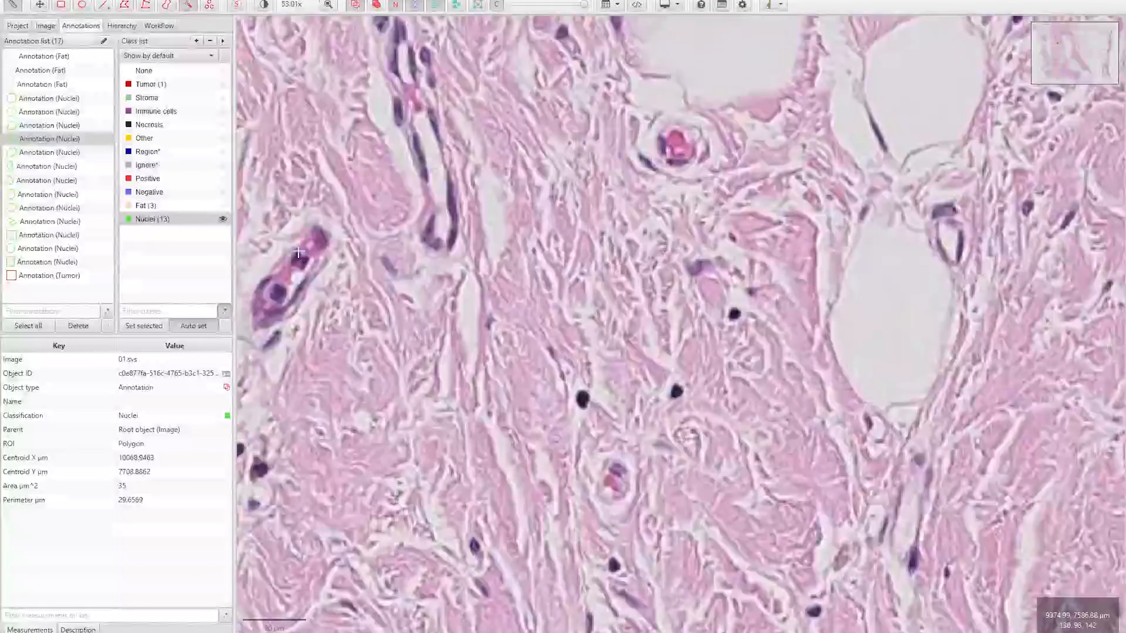
scroll(542, 487, up, 6)
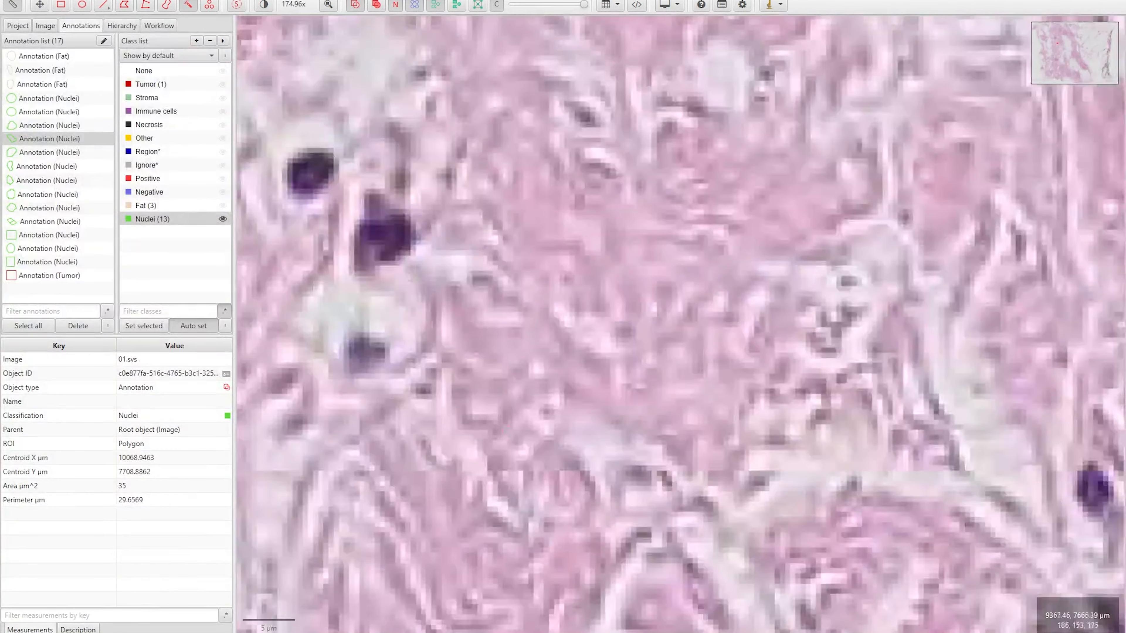
click(385, 237)
click(311, 173)
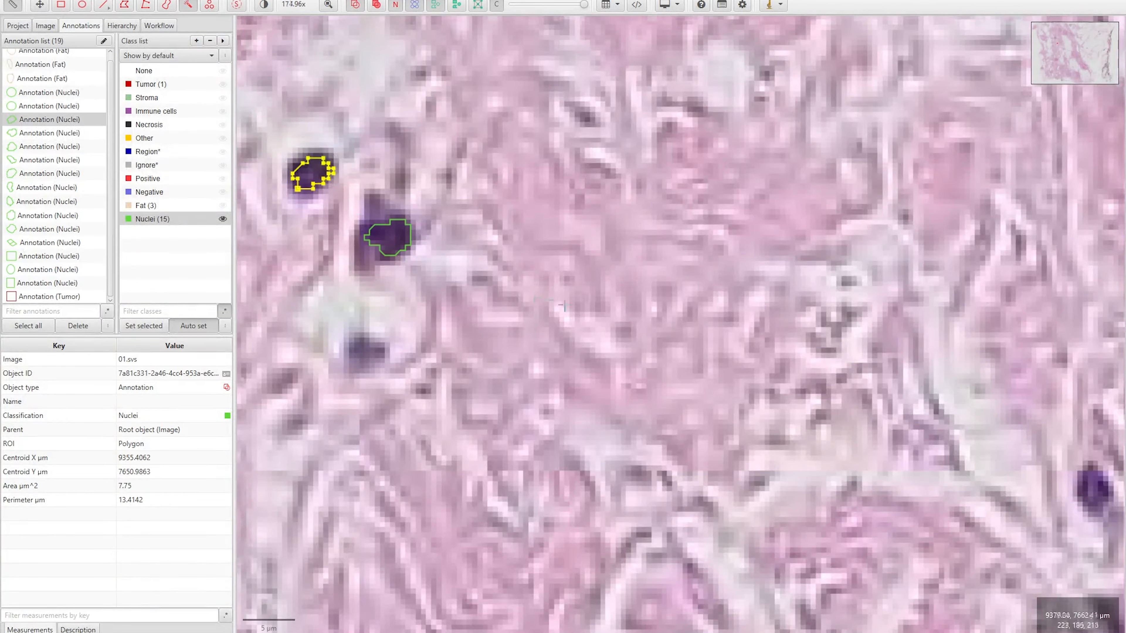
Mark a small nucleus southeast of the annotated dark pair with a Nuclei wand annotation of about 6.4 µm².
scroll(311, 174, down, 12)
scroll(470, 282, up, 10)
click(492, 281)
scroll(582, 334, down, 10)
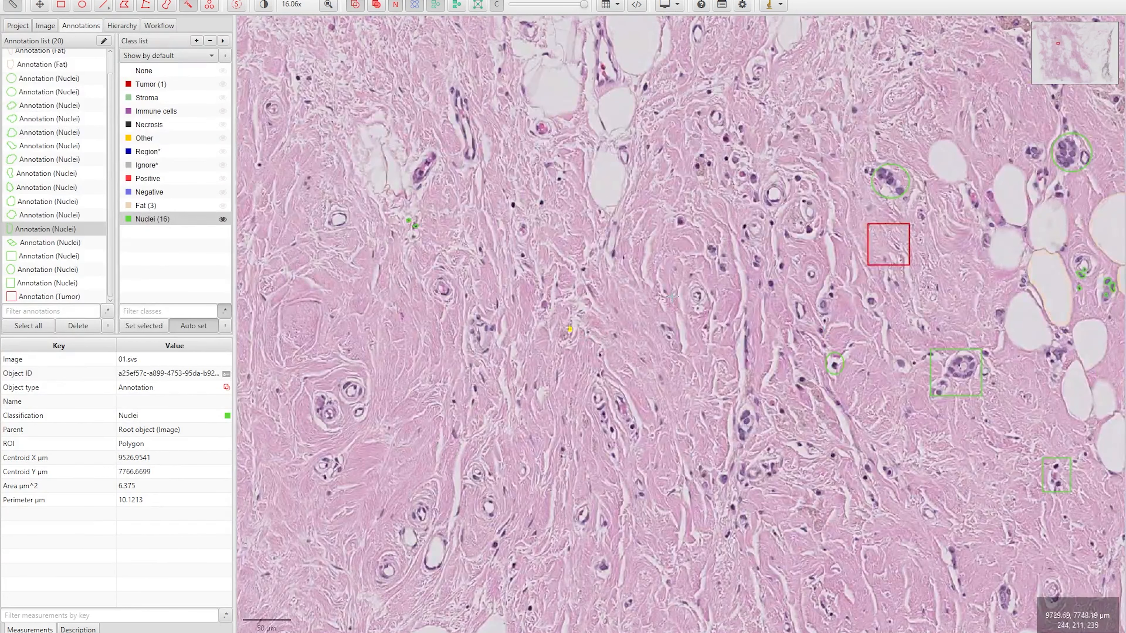
Look through the annotation list and compare it with the object hierarchy.
scroll(71, 85, up, 2)
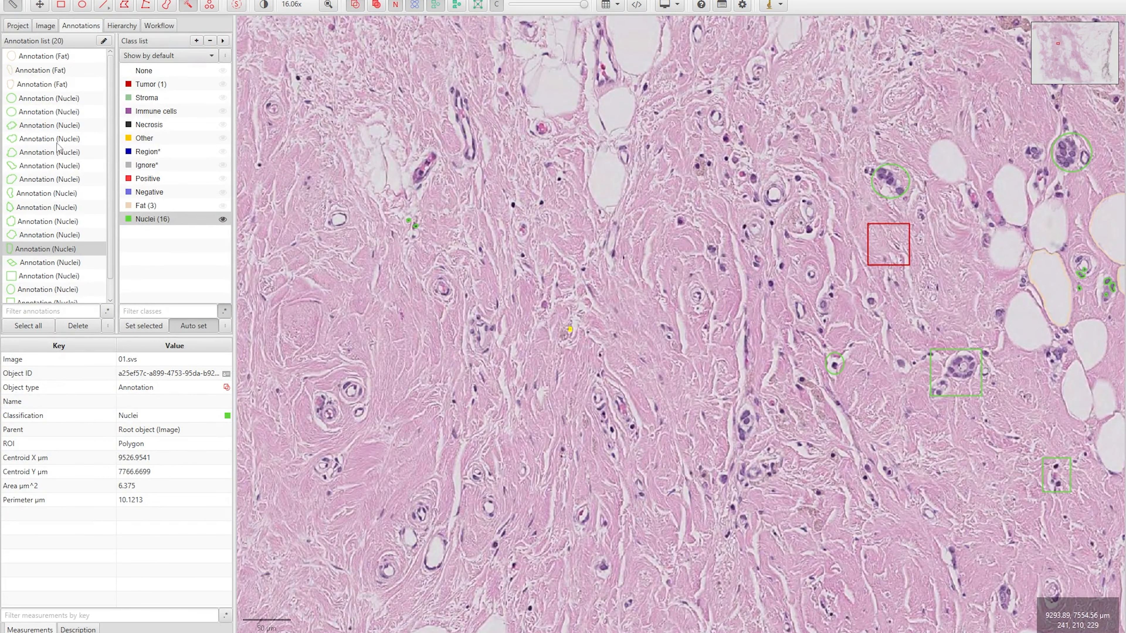
scroll(66, 221, down, 2)
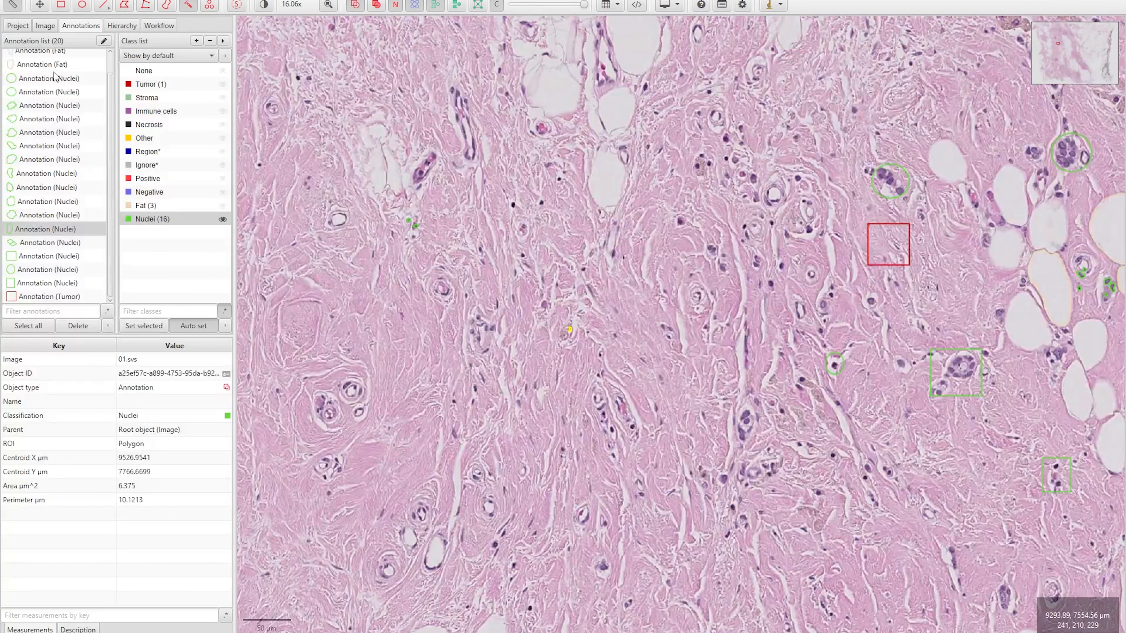
click(122, 25)
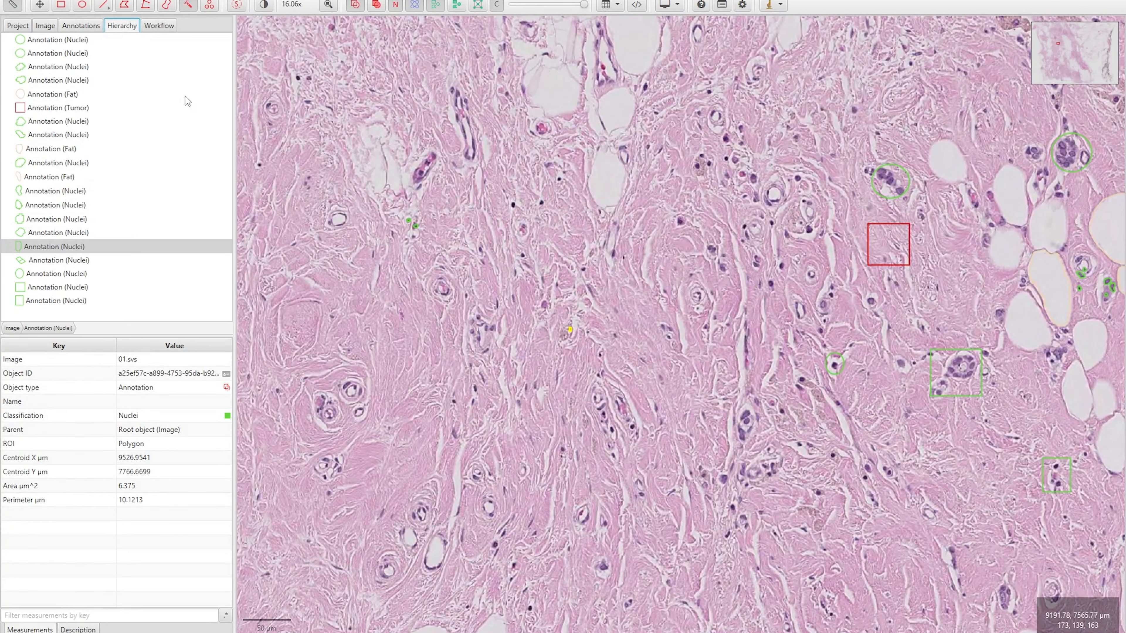
click(81, 25)
Mark the small dark nuclei east and southeast of the annotated pair as Nuclei with the Wand, finishing with one of about 9 µm².
scroll(450, 173, up, 5)
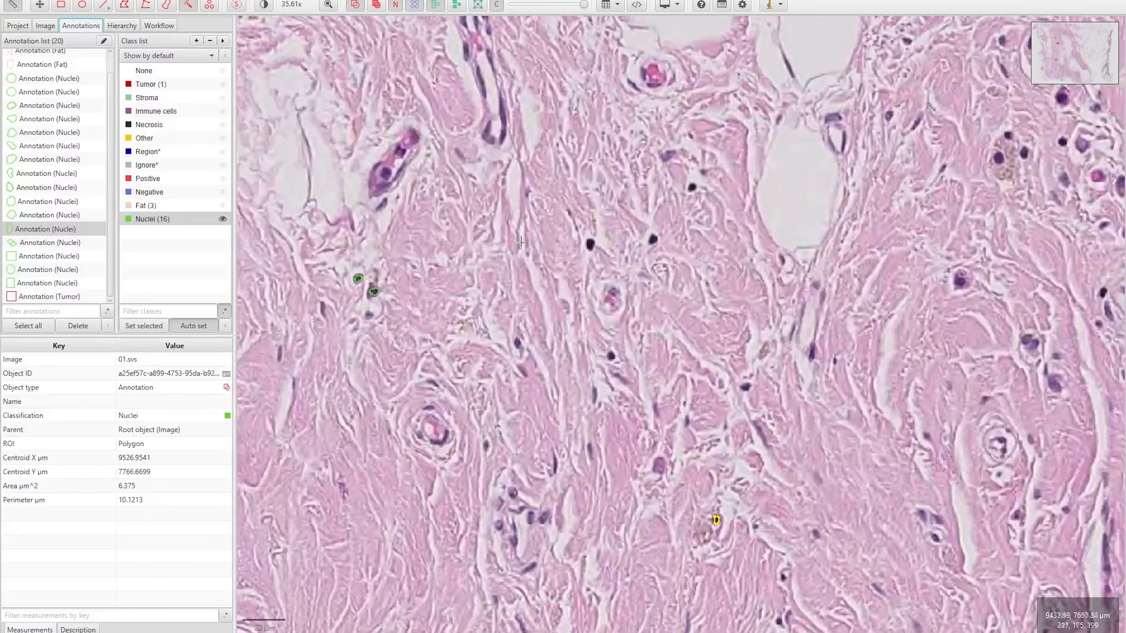
scroll(518, 340, up, 1)
click(518, 343)
click(625, 197)
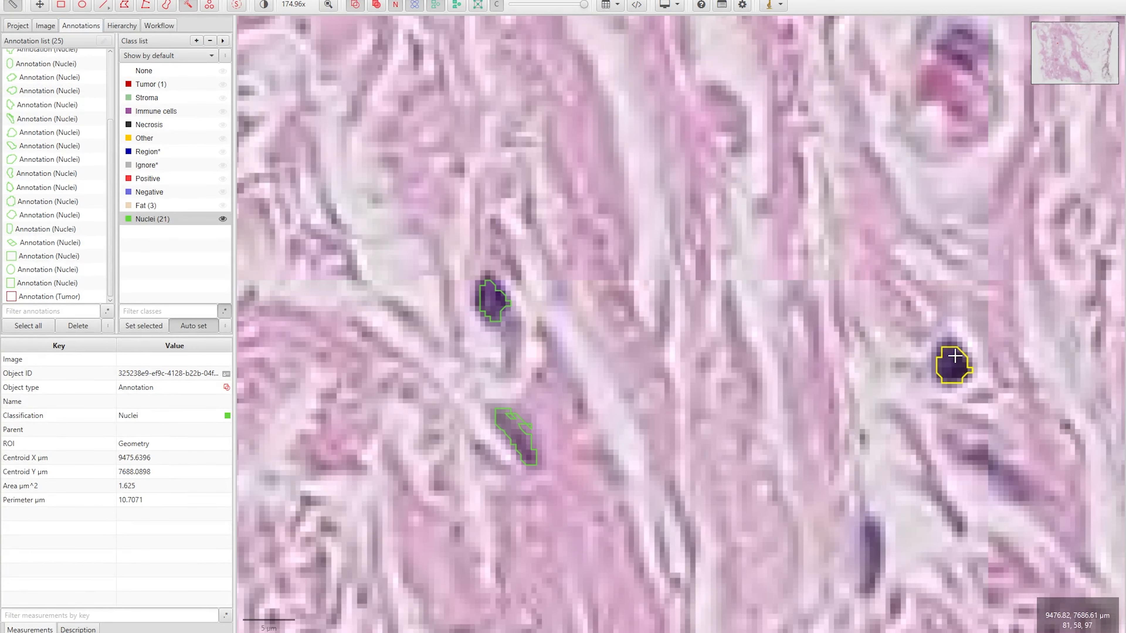
drag(955, 356, 955, 362)
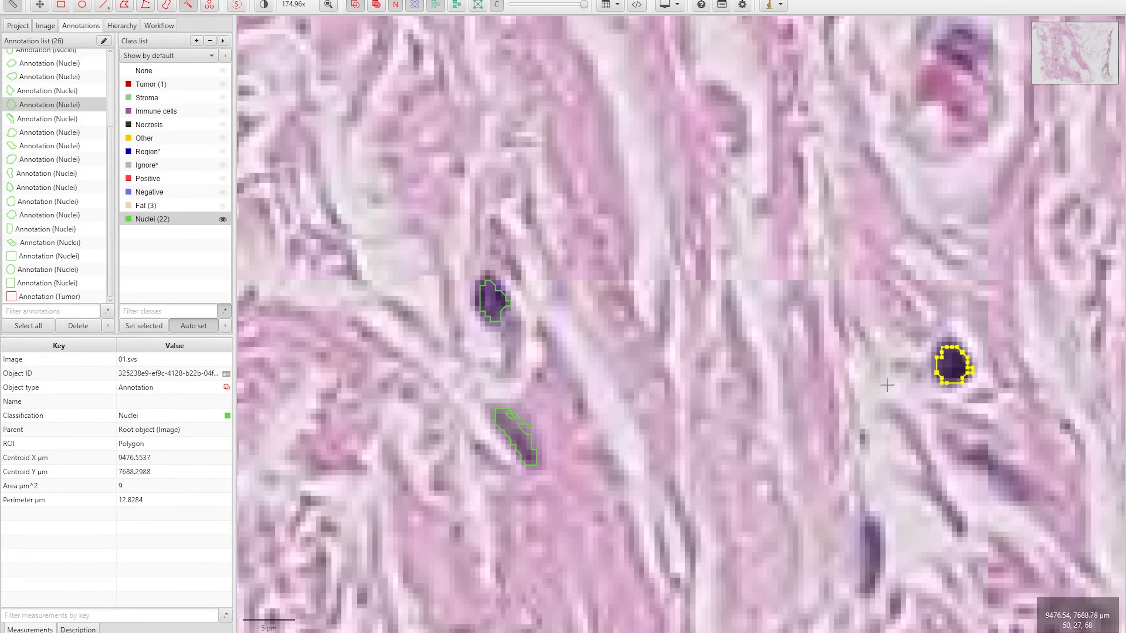
Draw a Nuclei rectangle of about 12990 µm² enclosing the seven small wand-marked nuclei.
scroll(809, 400, down, 2)
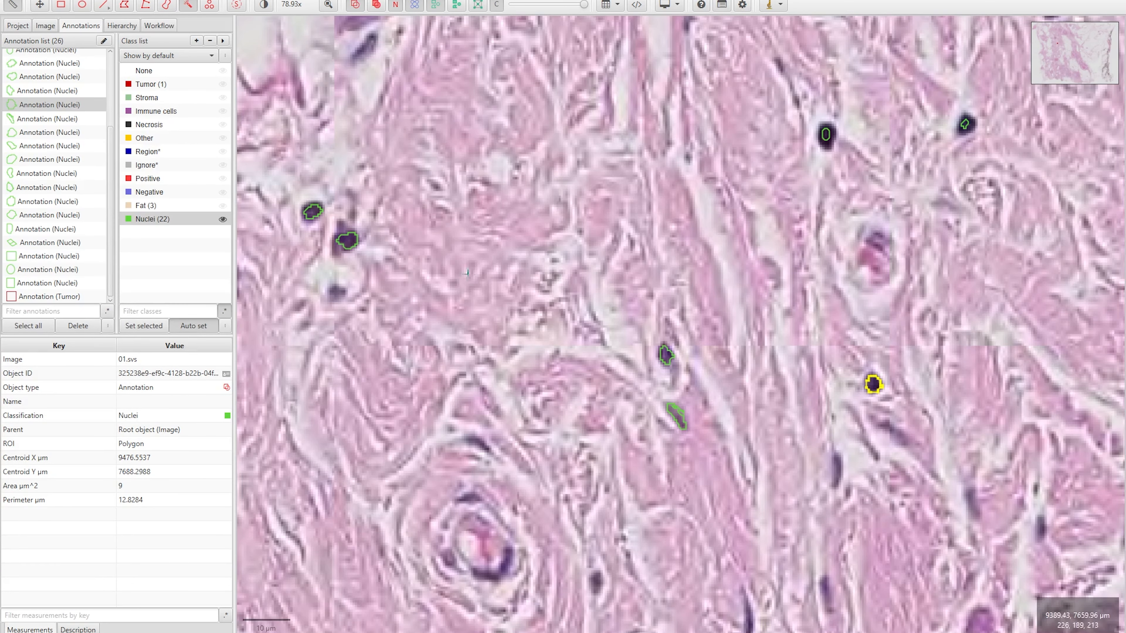
click(61, 5)
mouse_move(1005, 78)
mouse_down()
mouse_move(1003, 126)
mouse_move(844, 397)
mouse_move(281, 461)
mouse_up()
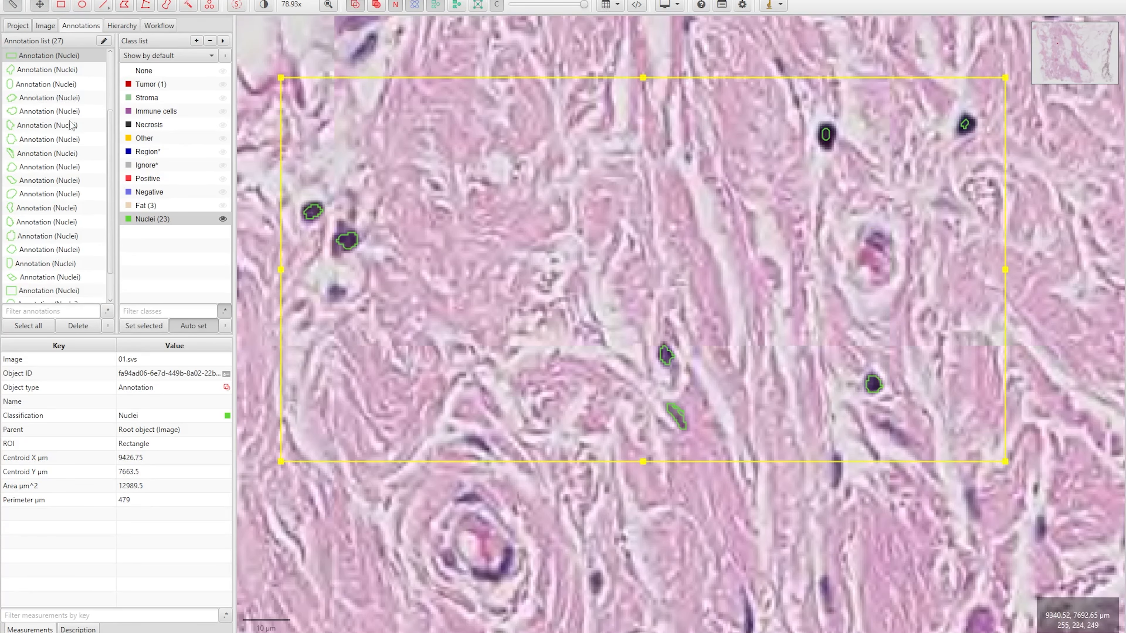
Select the new rectangle in the object hierarchy and insert it in the hierarchy as parent of the enclosed nuclei.
click(120, 26)
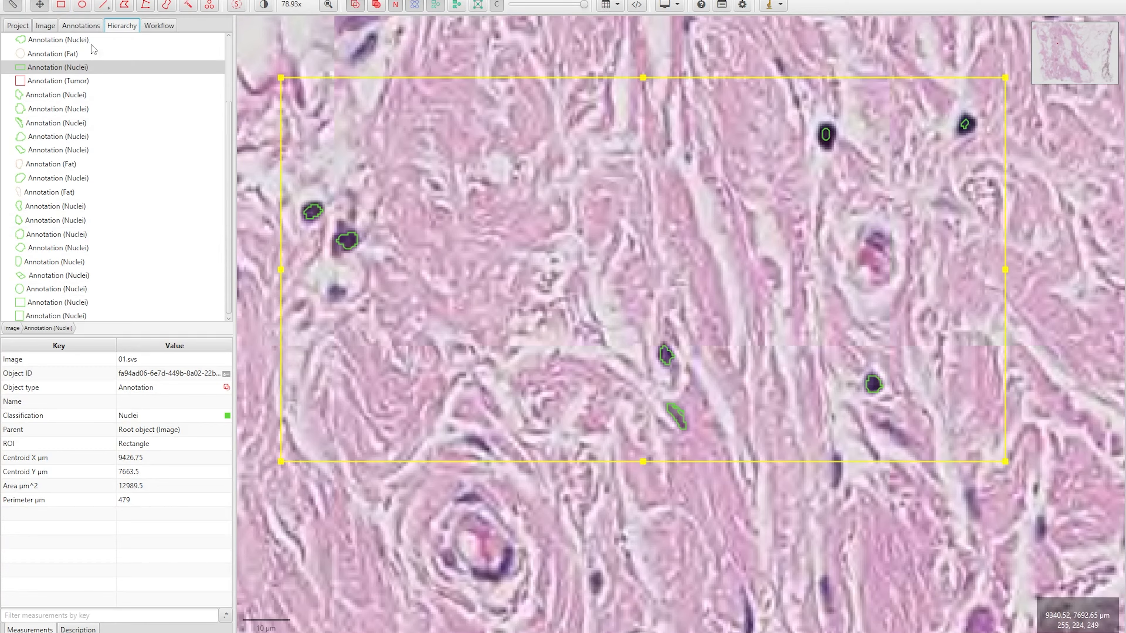
click(57, 72)
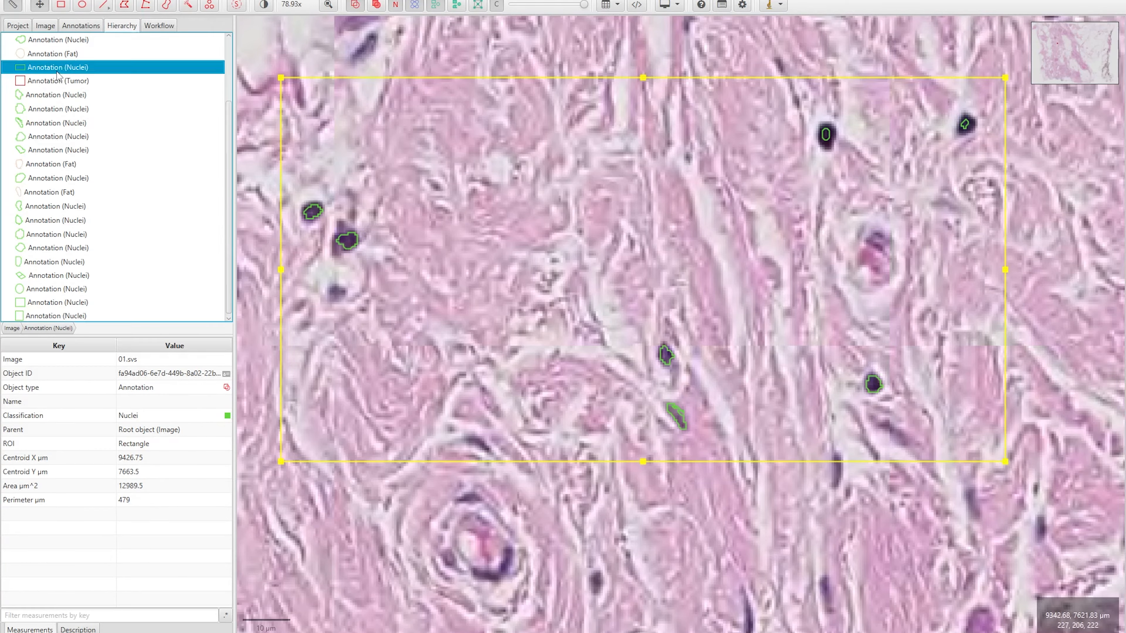
right_click(282, 78)
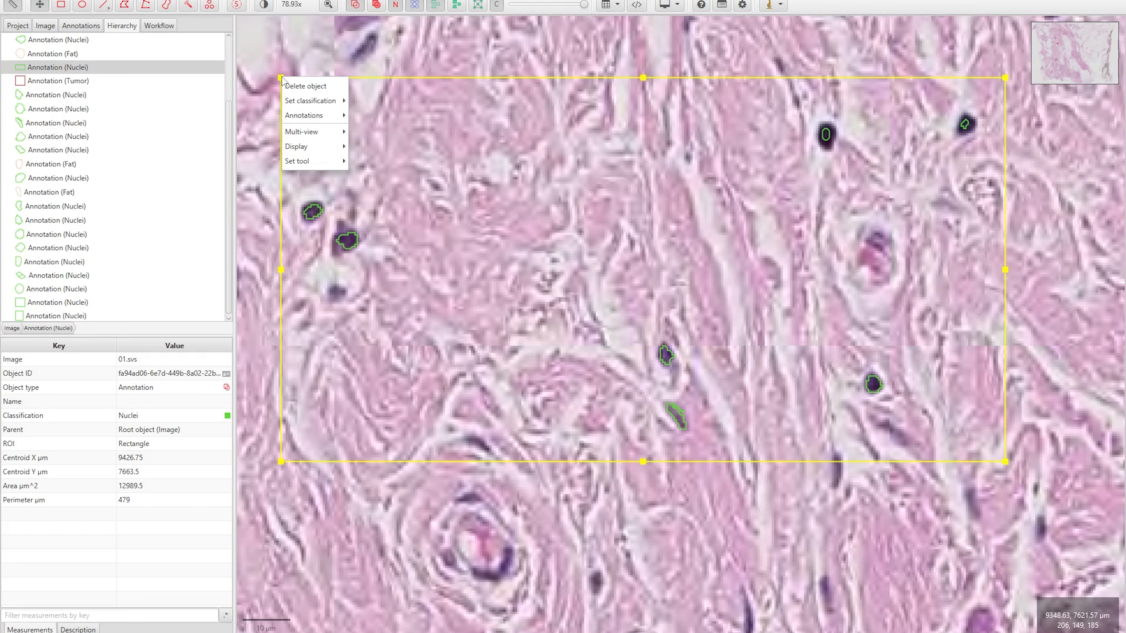
mouse_move(319, 122)
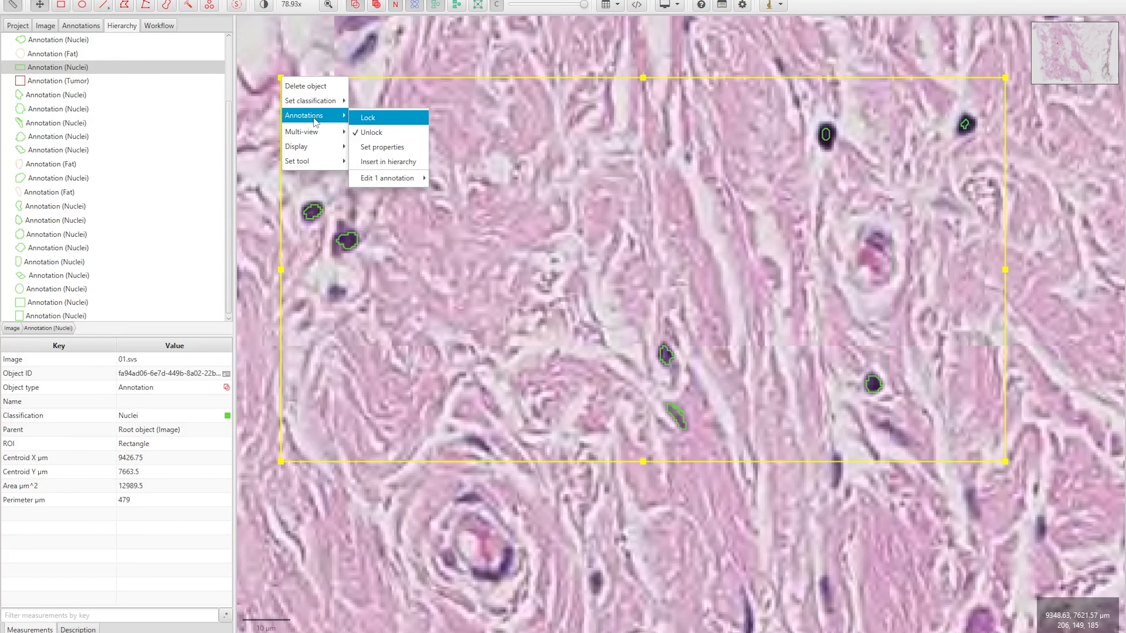
click(381, 163)
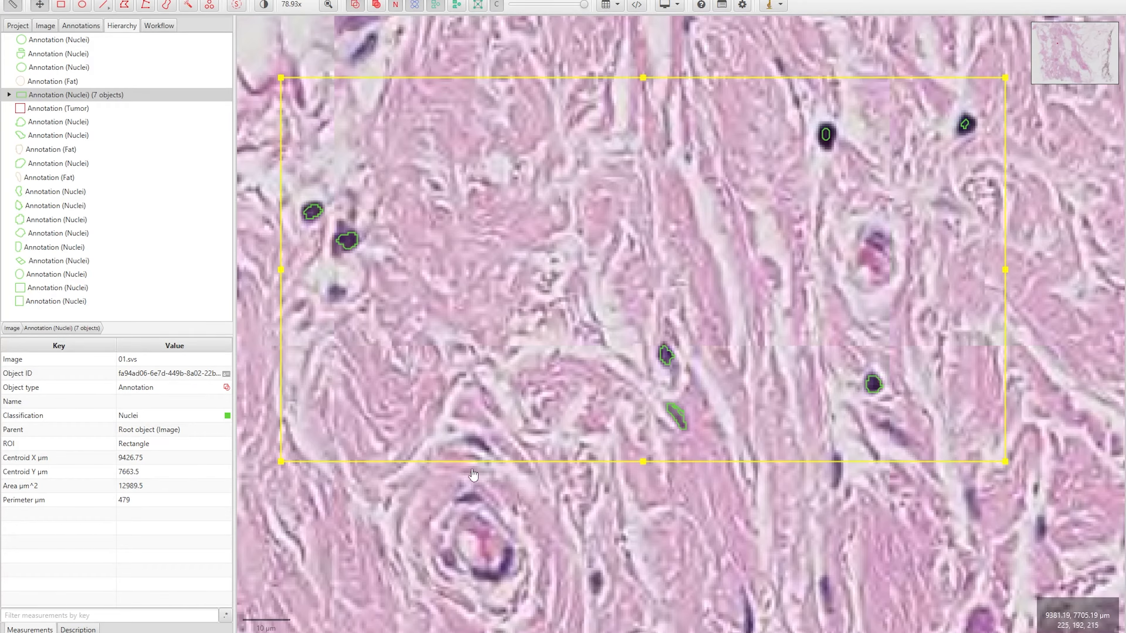
Expand the rectangle's nested annotations, inspect its first child nucleus and return to the parent rectangle.
click(9, 95)
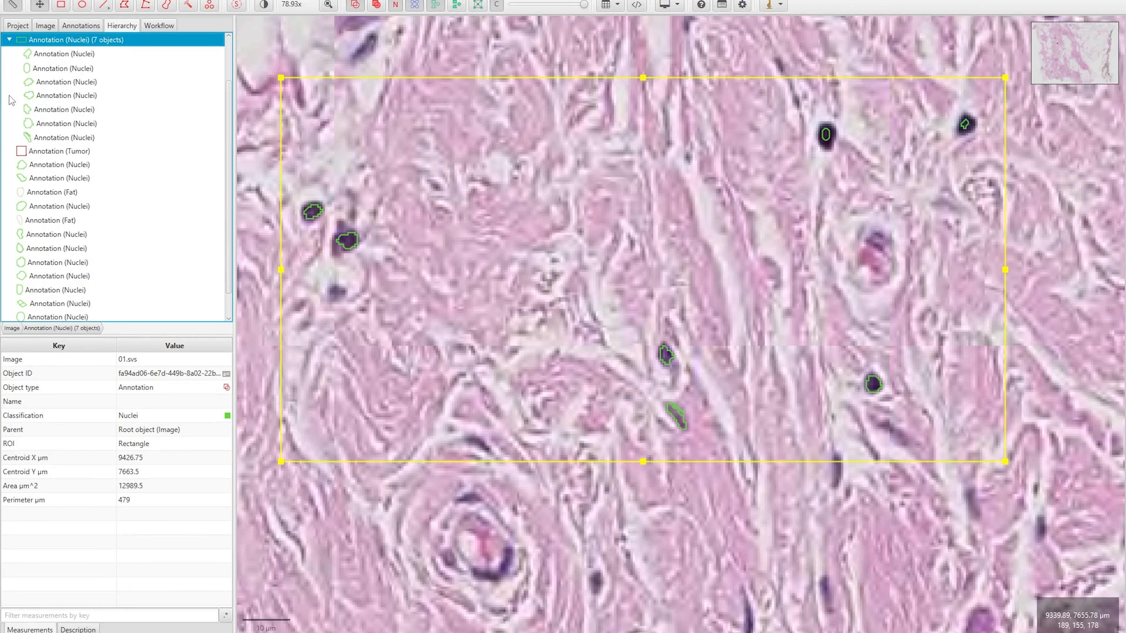
click(53, 55)
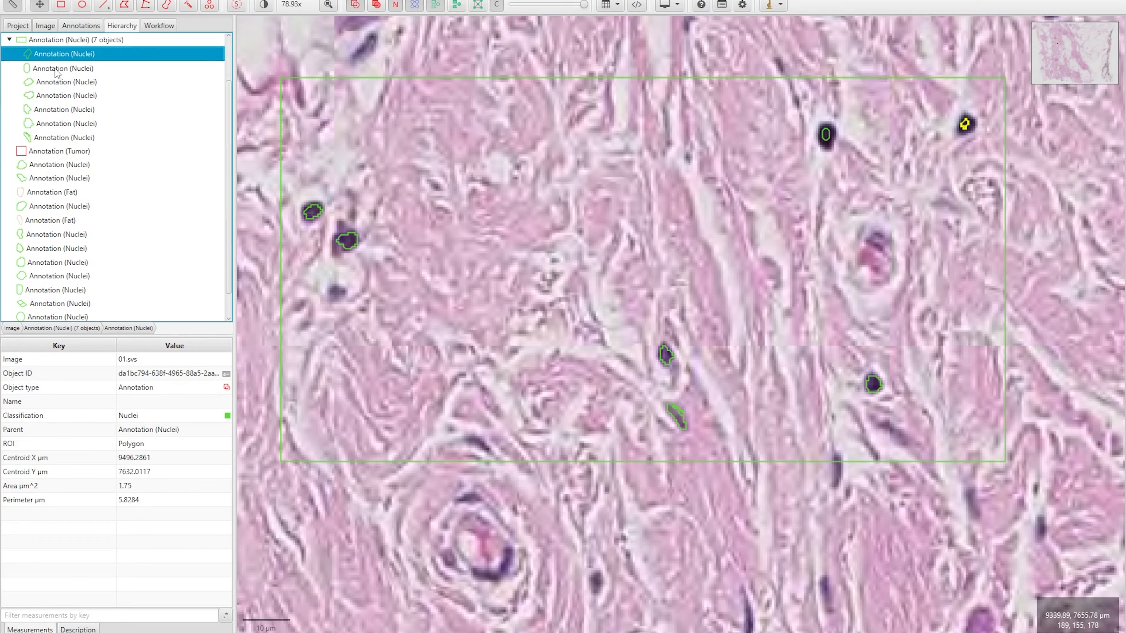
click(22, 43)
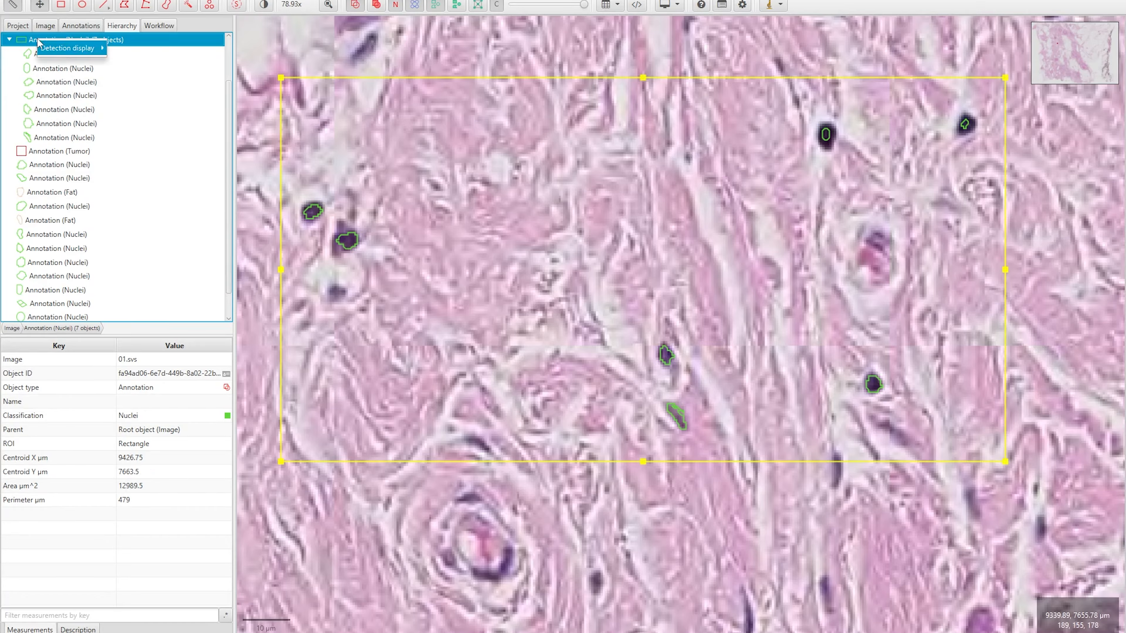
scroll(52, 90, up, 2)
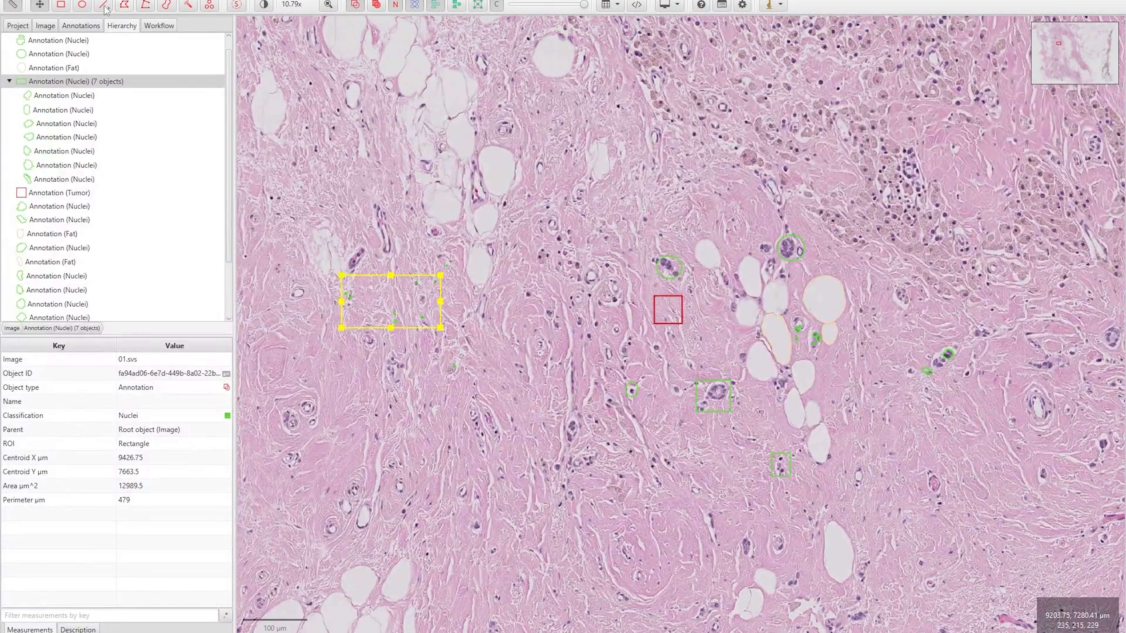
Draw a second Nuclei rectangle of about 57493 µm² around the three Nuclei annotations south of the Tumor square and insert it in the hierarchy.
click(60, 4)
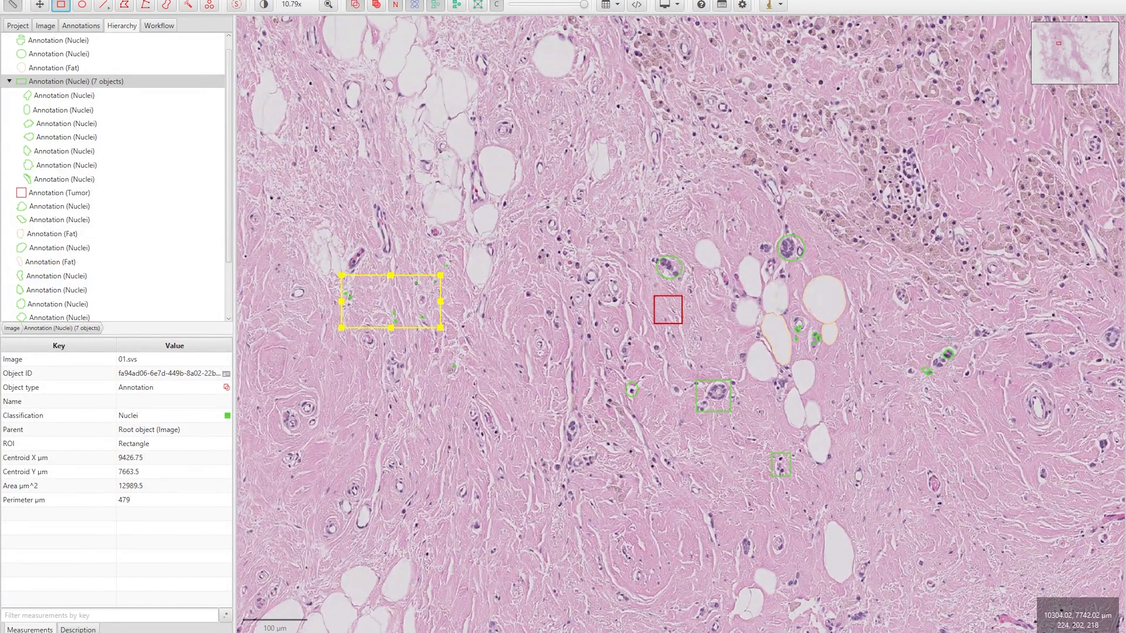
drag(617, 367, 810, 486)
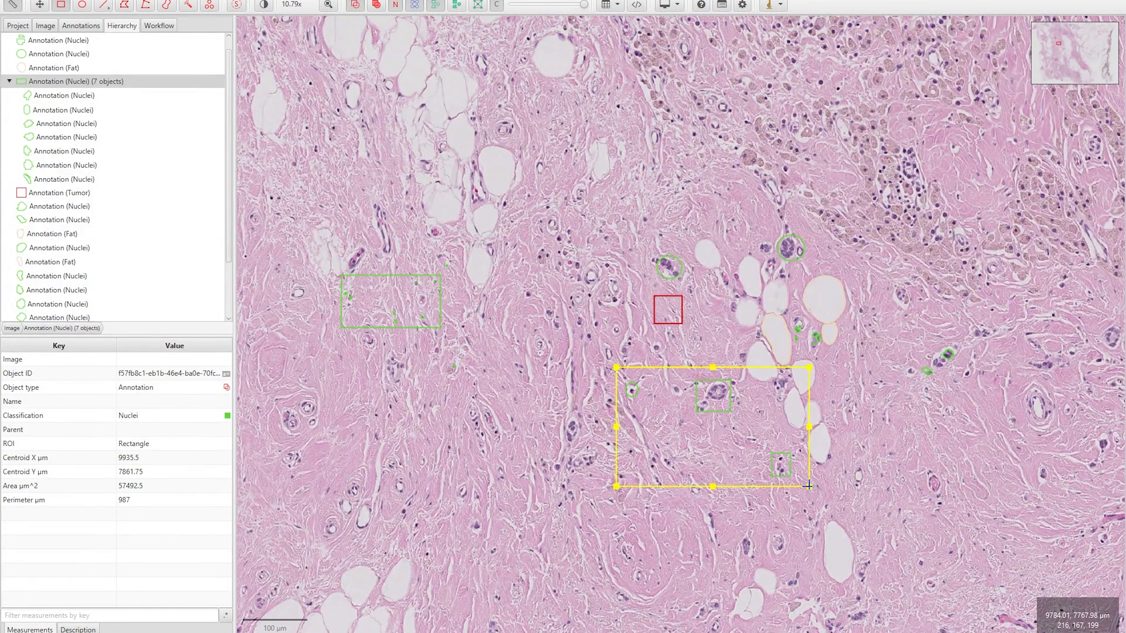
right_click(620, 371)
mouse_move(658, 405)
click(704, 456)
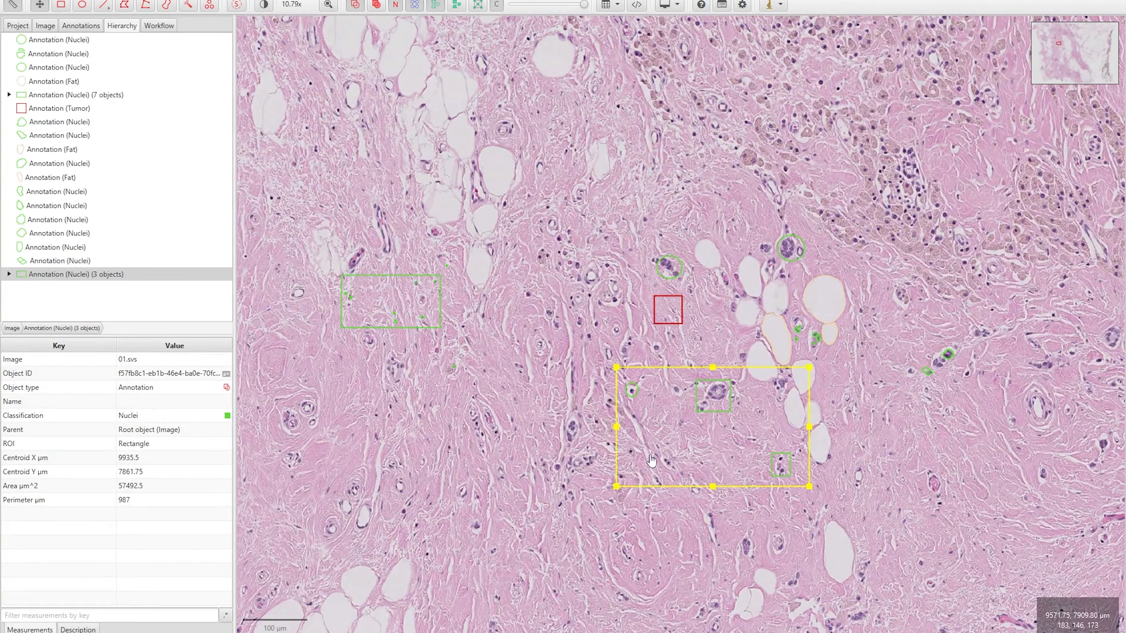
Expand the second rectangle in the hierarchy to view its nested annotations, and collapse it again.
click(9, 274)
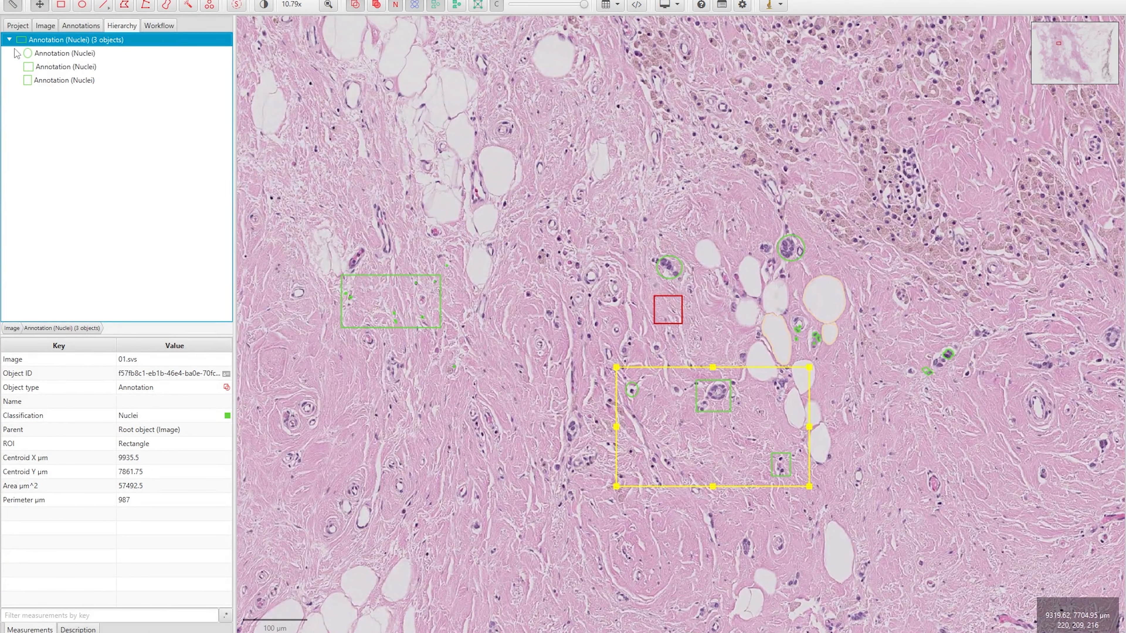
double_click(29, 40)
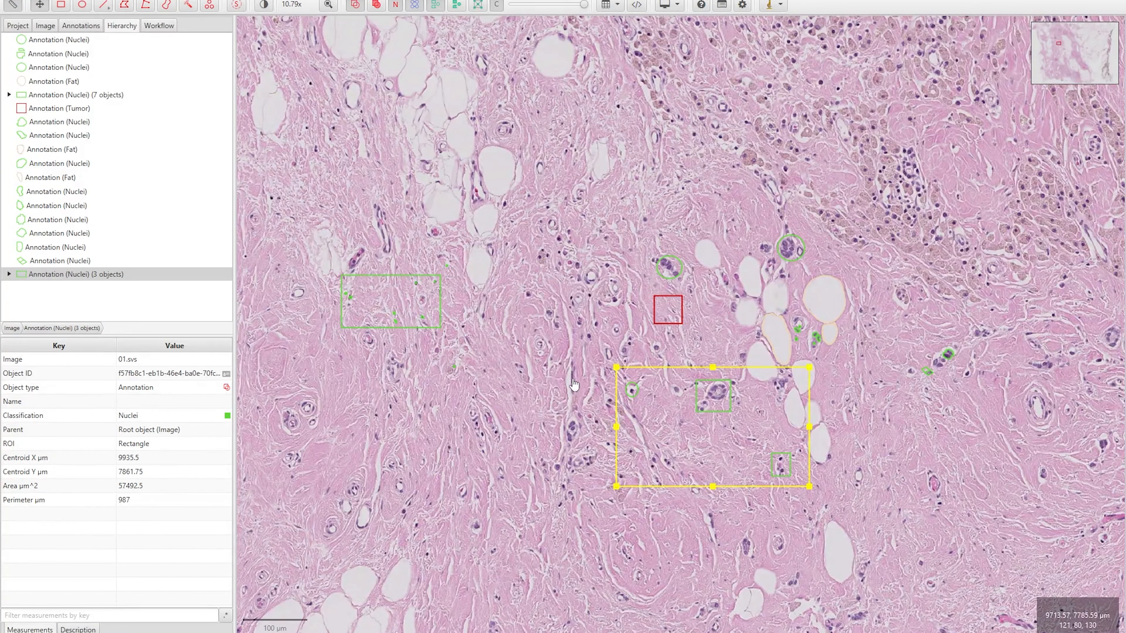
Deselect the rectangle and try the annotation overlay at zero opacity and at full opacity with filled annotations.
drag(582, 6, 502, 13)
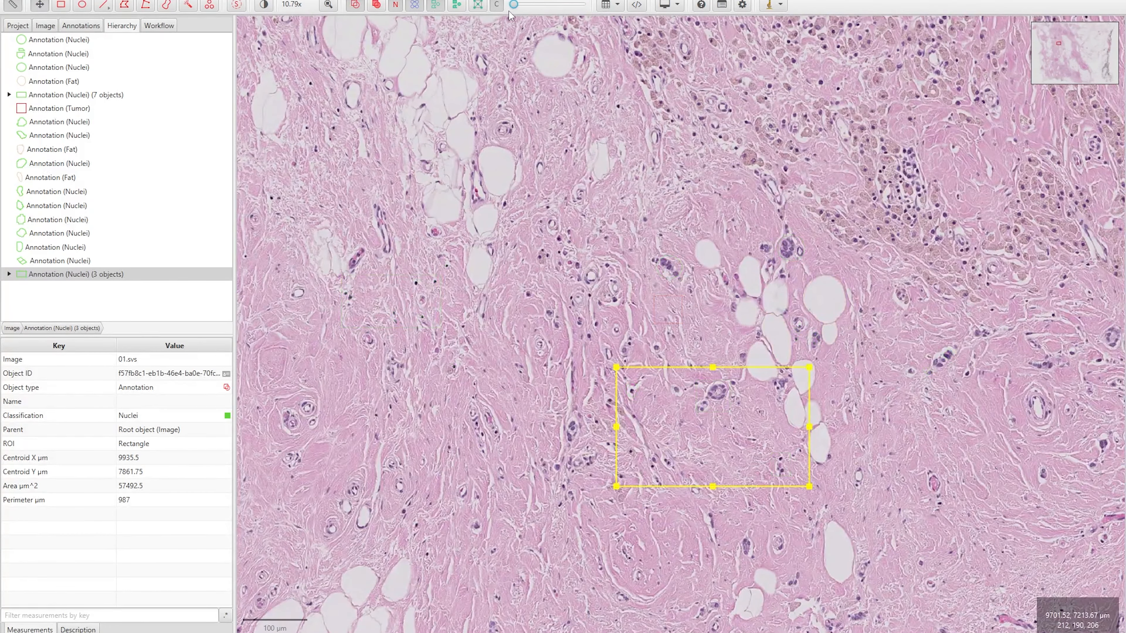
click(535, 215)
drag(512, 6, 587, 5)
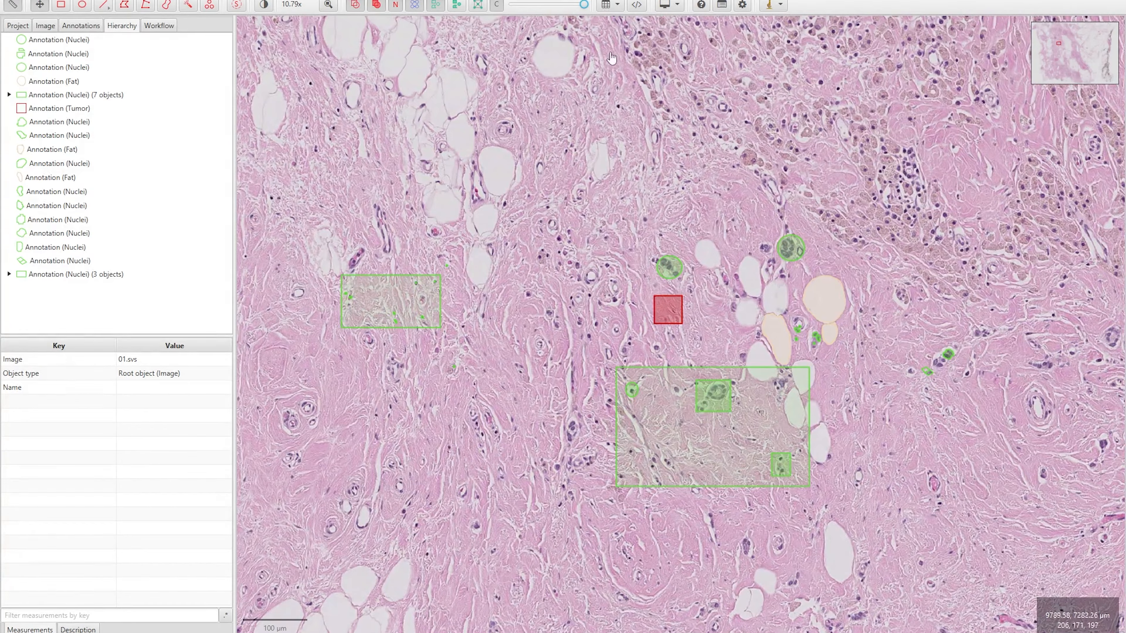
Lower the overlay opacity to roughly one third while viewing the filled Tumor square up close.
mouse_move(586, 7)
mouse_down()
mouse_move(541, 8)
mouse_move(561, 9)
mouse_up()
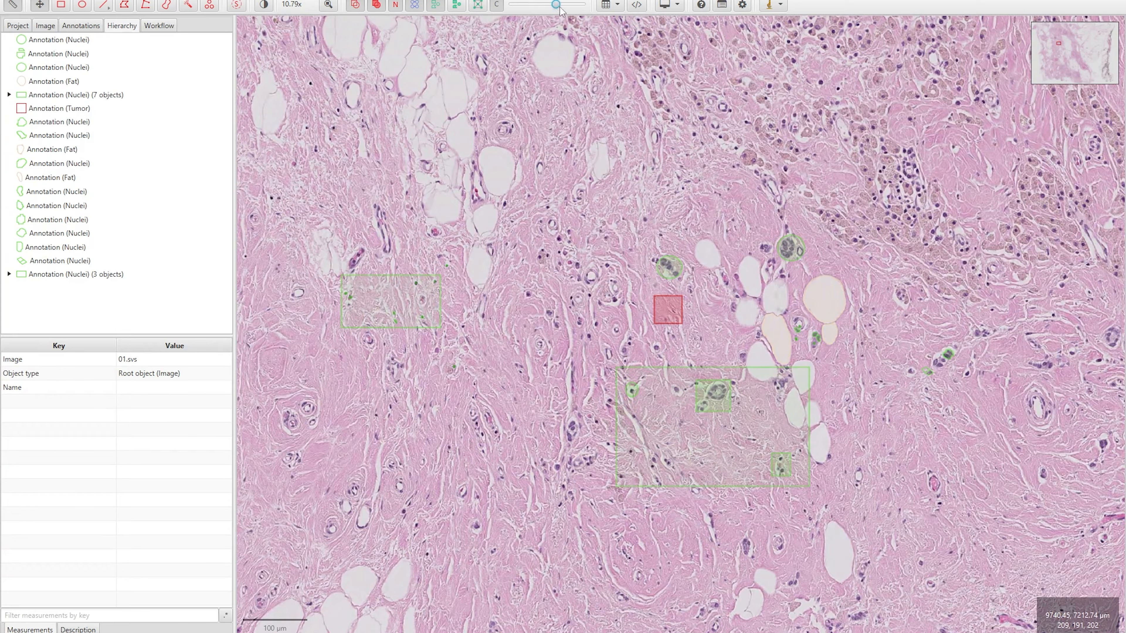
scroll(706, 305, up, 10)
mouse_move(567, 9)
mouse_down()
mouse_move(595, 7)
mouse_move(536, 9)
mouse_up()
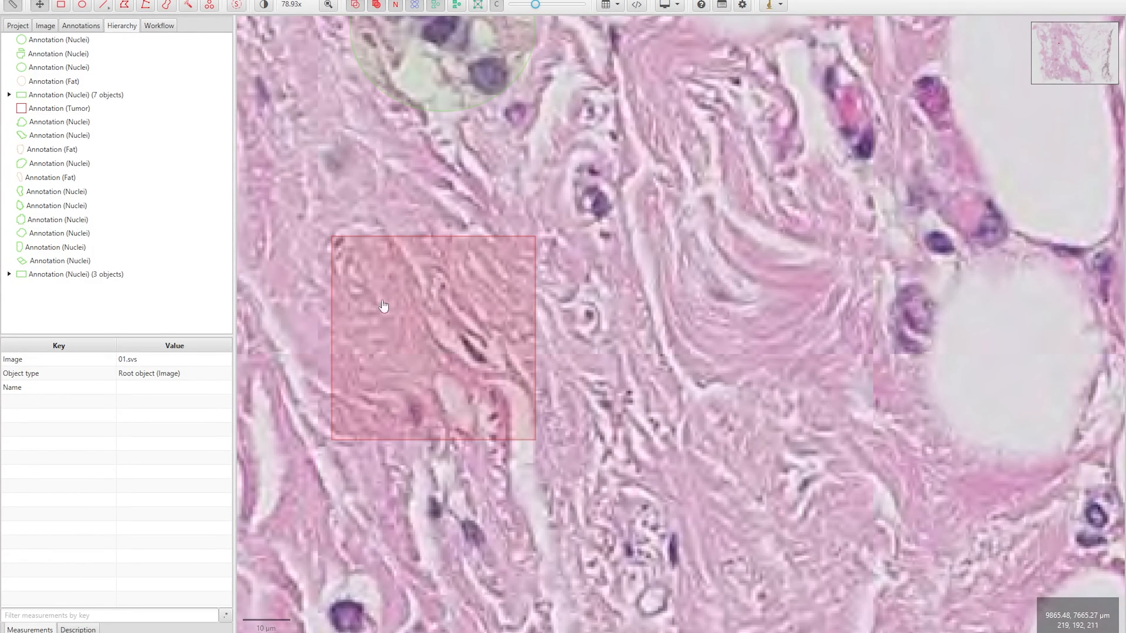
Annotate the dark nuclei in the brown granular cell cluster northeast of the fat area as Nuclei with the Wand tool.
scroll(484, 280, down, 3)
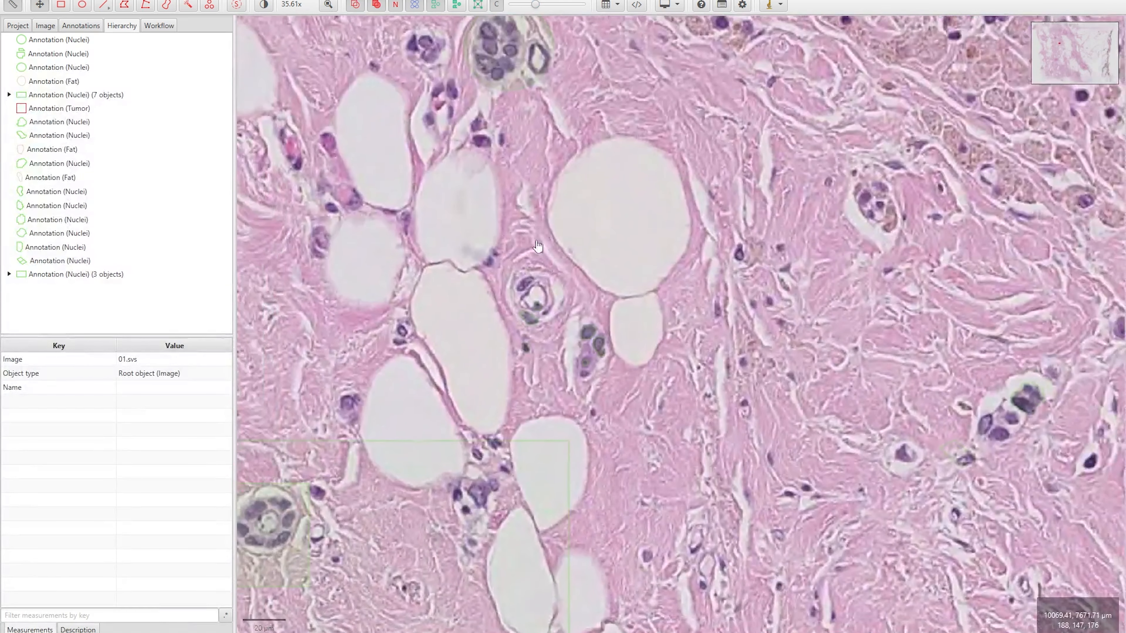
mouse_move(538, 246)
mouse_down()
mouse_move(725, 215)
mouse_move(856, 241)
mouse_move(720, 384)
mouse_up()
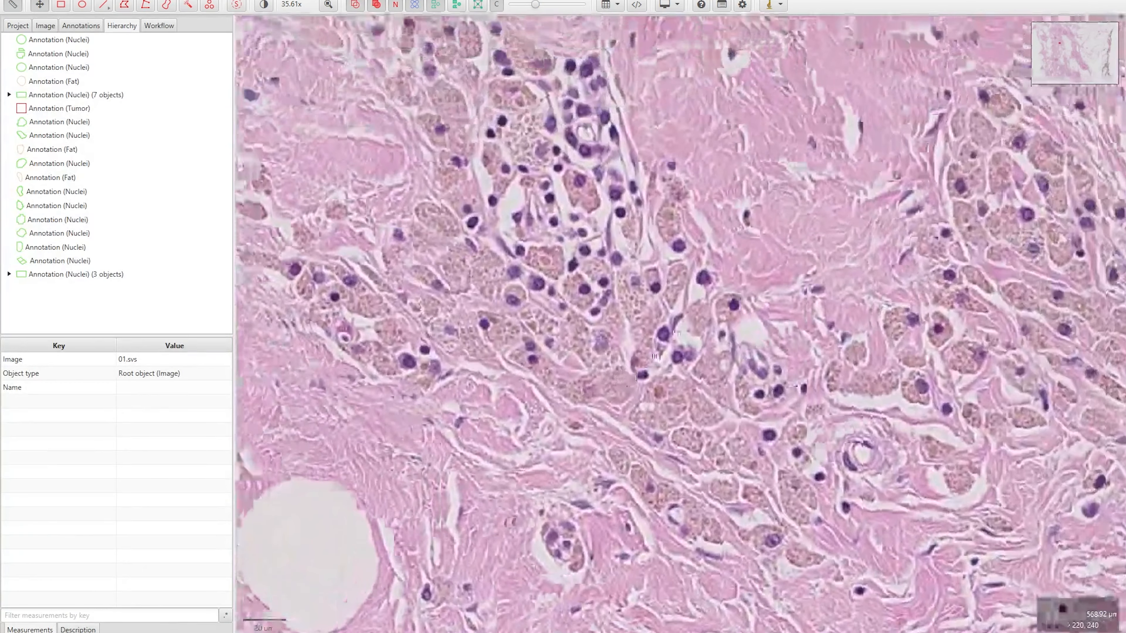
scroll(538, 285, up, 3)
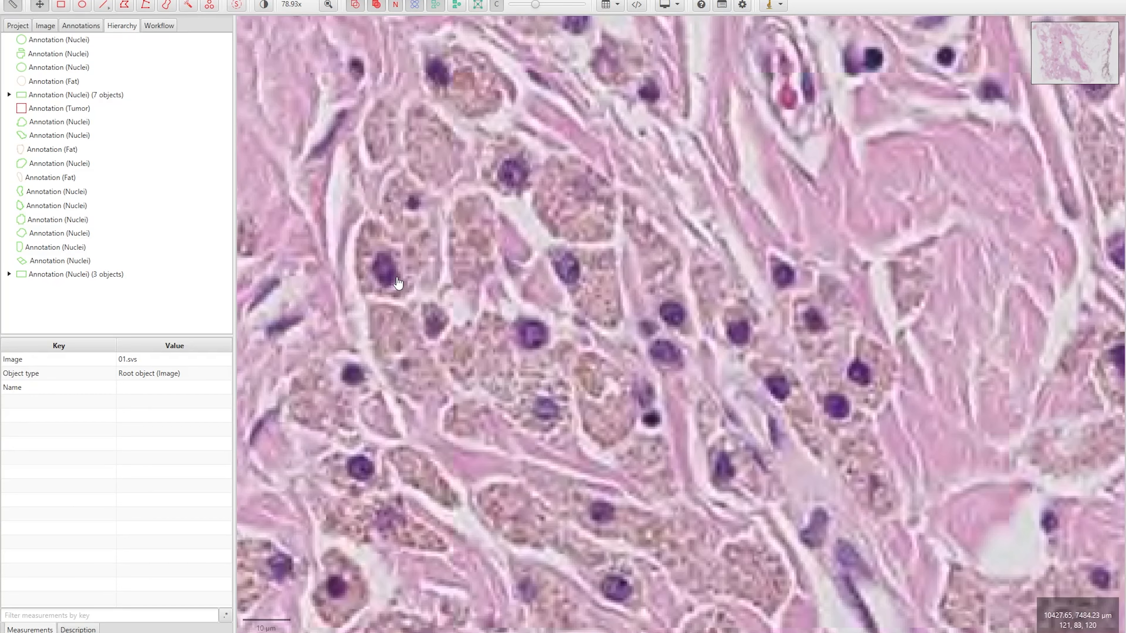
click(188, 6)
click(76, 26)
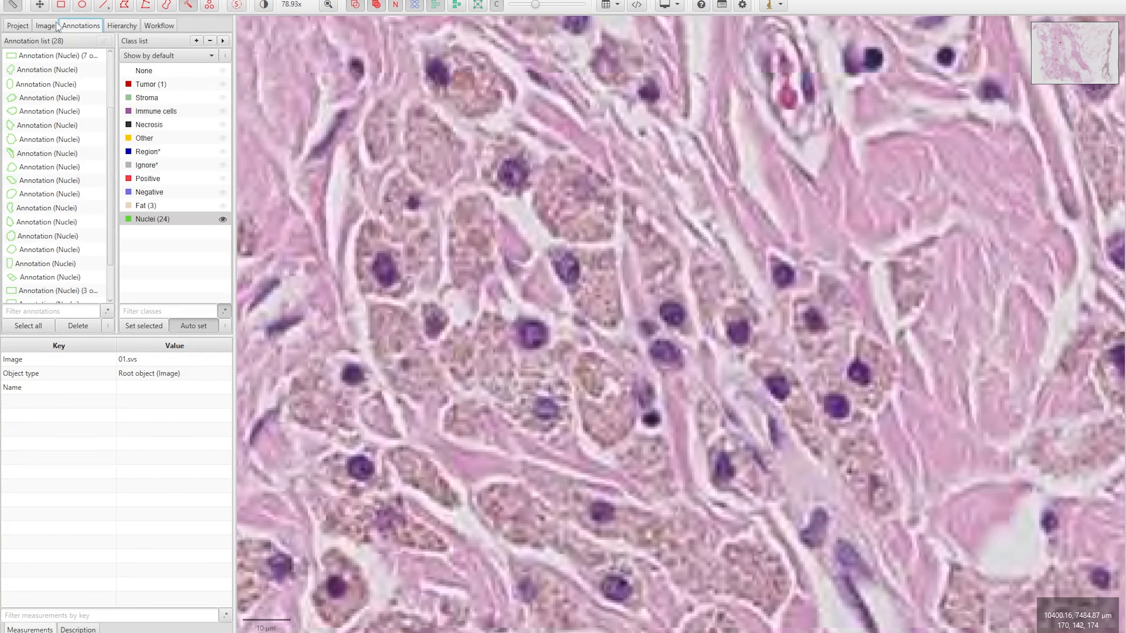
click(568, 261)
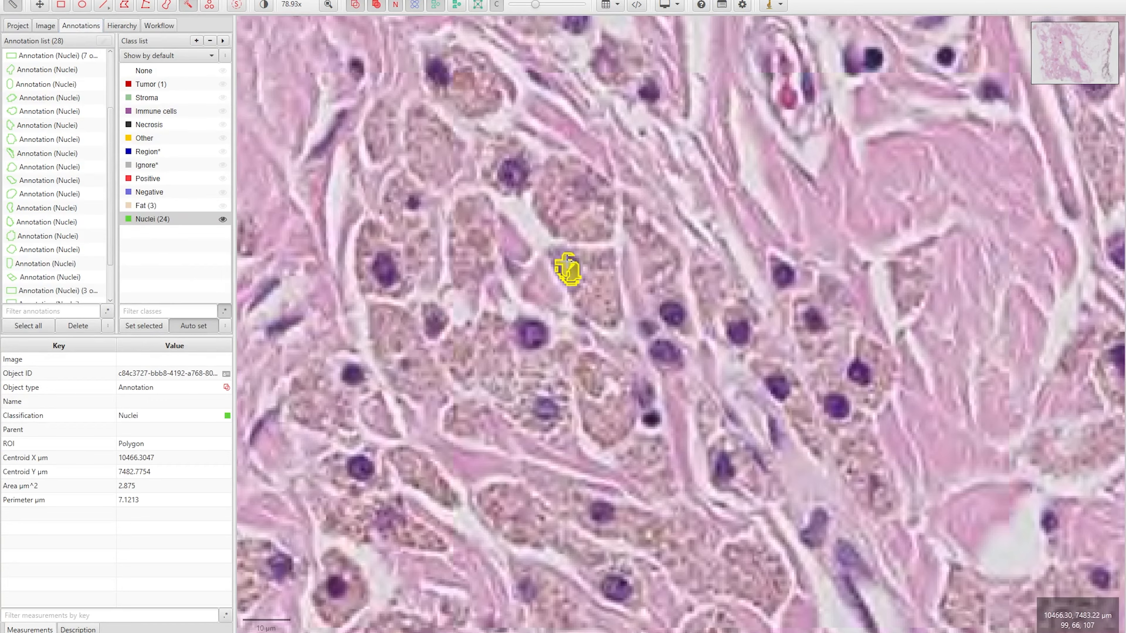
click(512, 177)
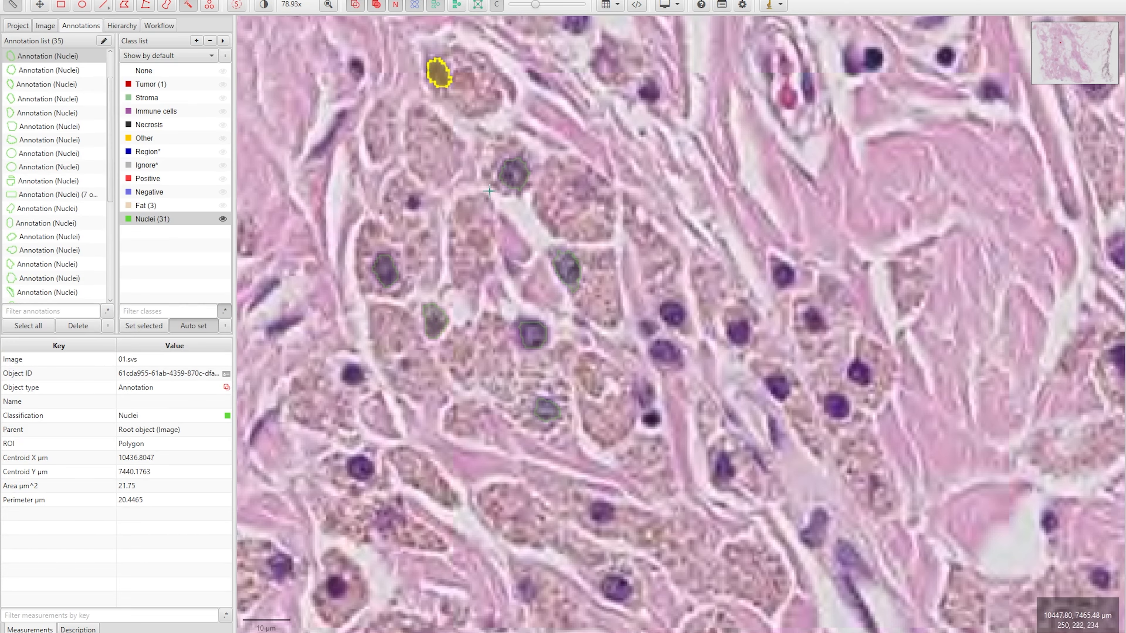
Annotate the small nucleus at the cluster's upper left as Nuclei, delete that annotation and create it again with the Wand.
click(414, 202)
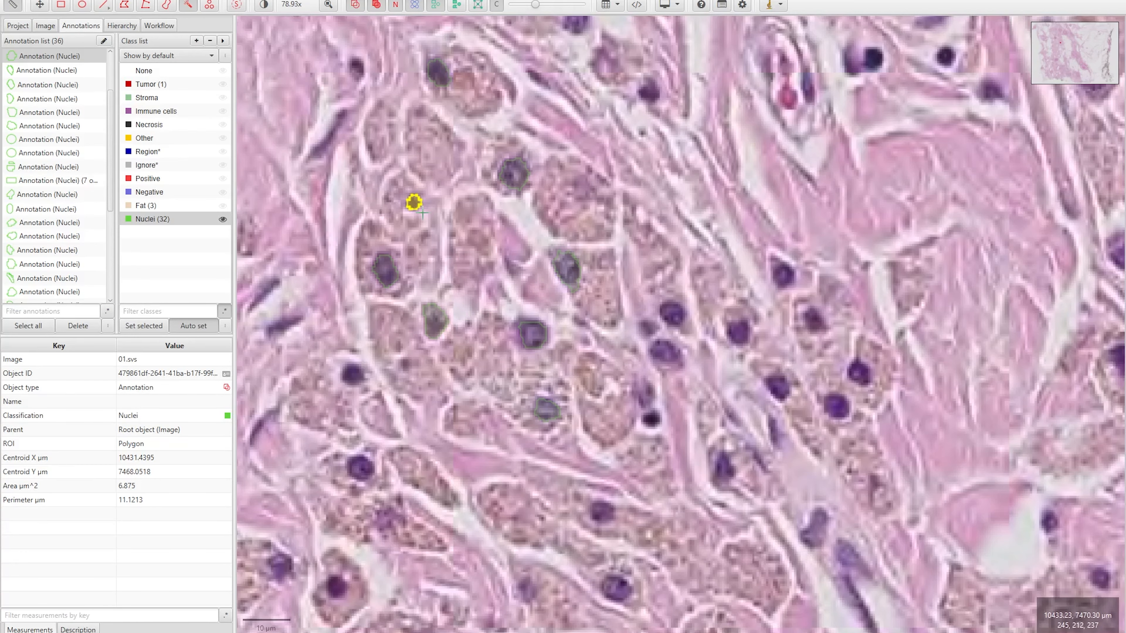
key(Delete)
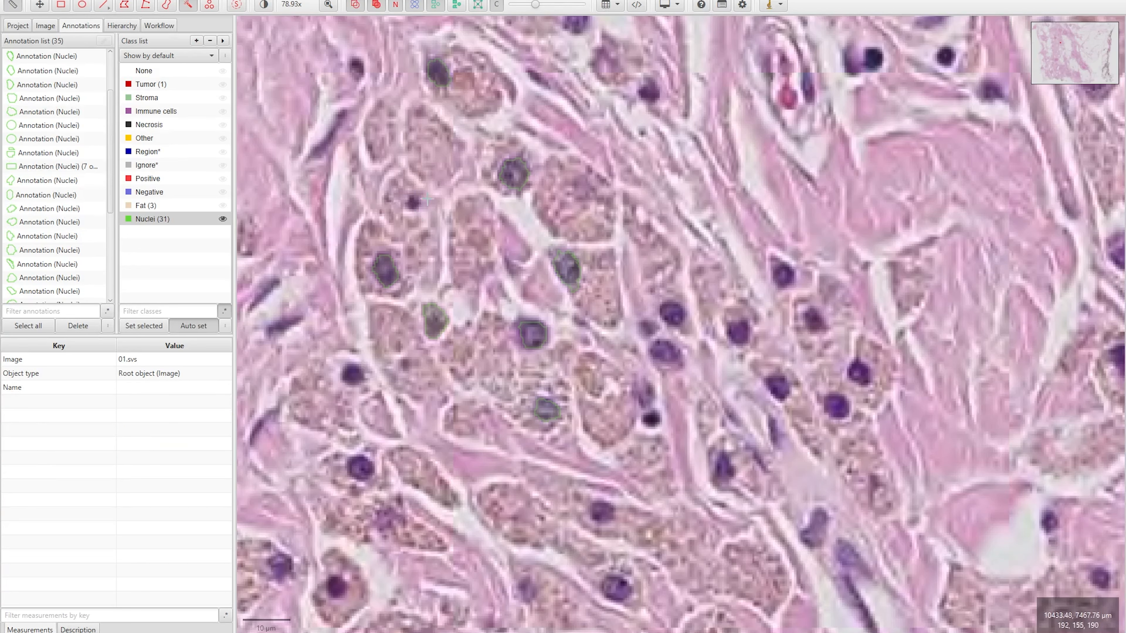
click(413, 202)
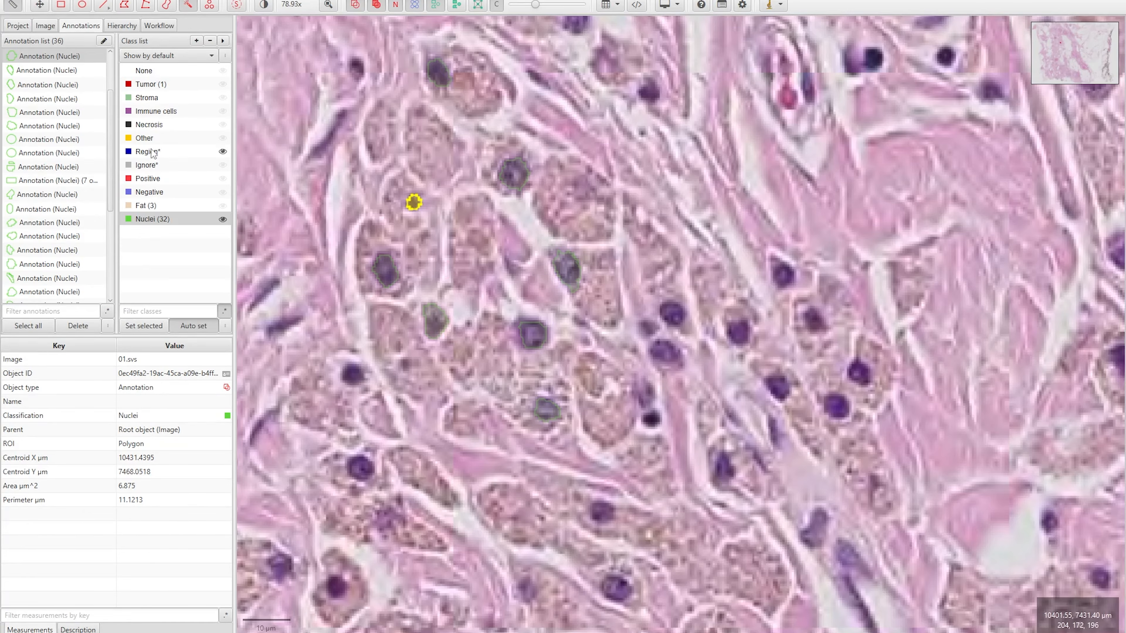
Make Tumor the automatic class, wand a Tumor region over the cells at the cluster's upper end and subtract the topmost nucleus.
click(147, 86)
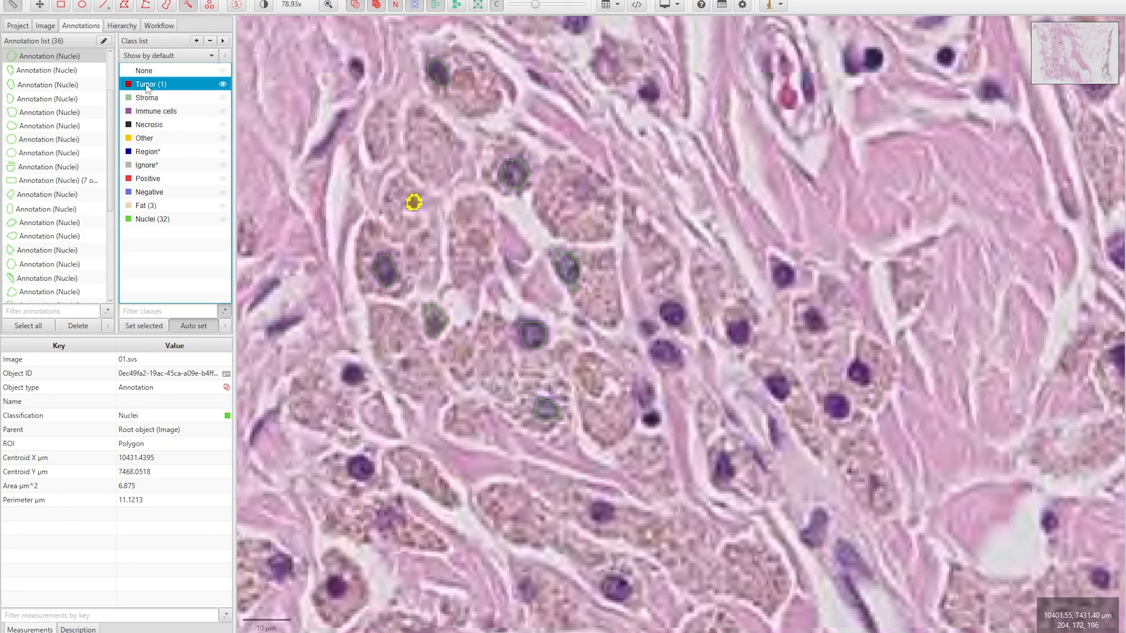
drag(485, 78, 441, 68)
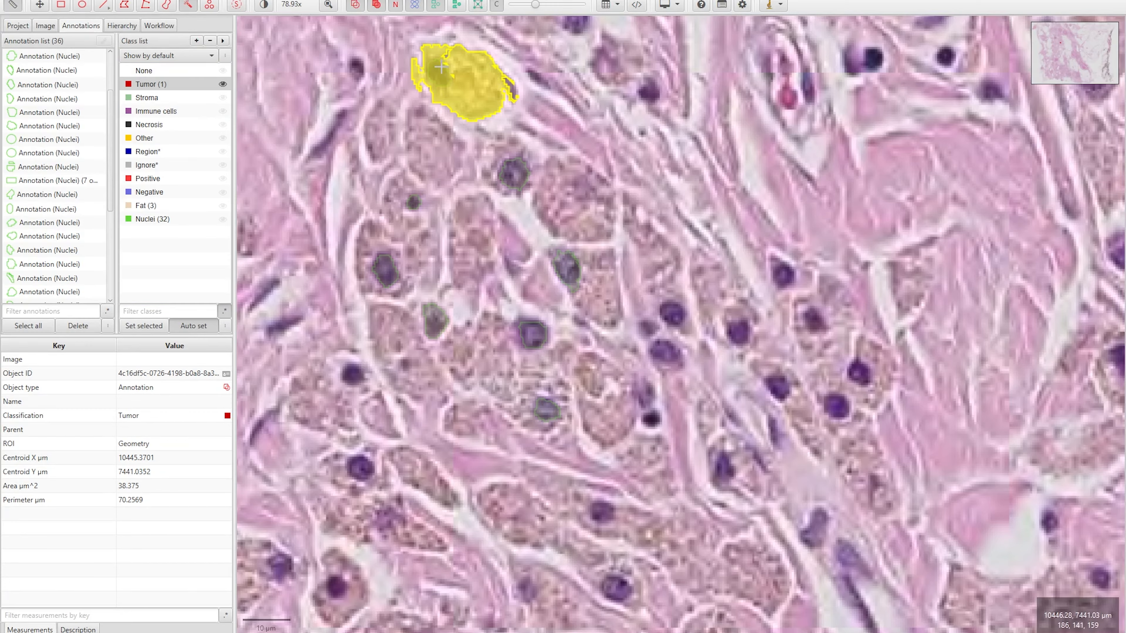
mouse_move(457, 71)
mouse_down()
mouse_move(439, 77)
mouse_move(518, 177)
mouse_up()
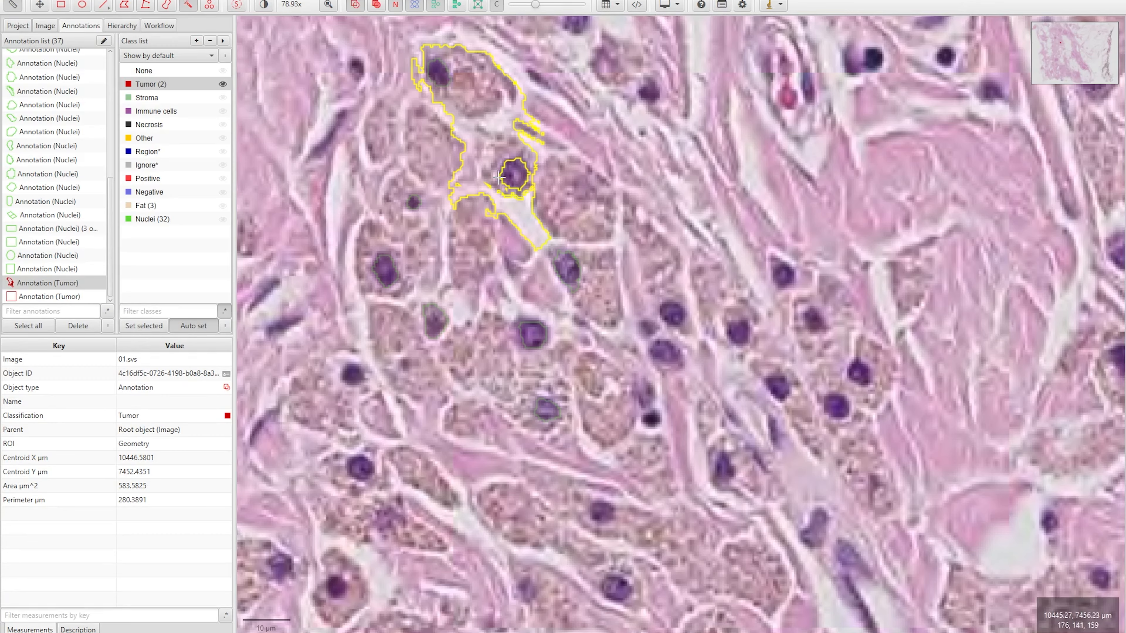
alt+click(437, 67)
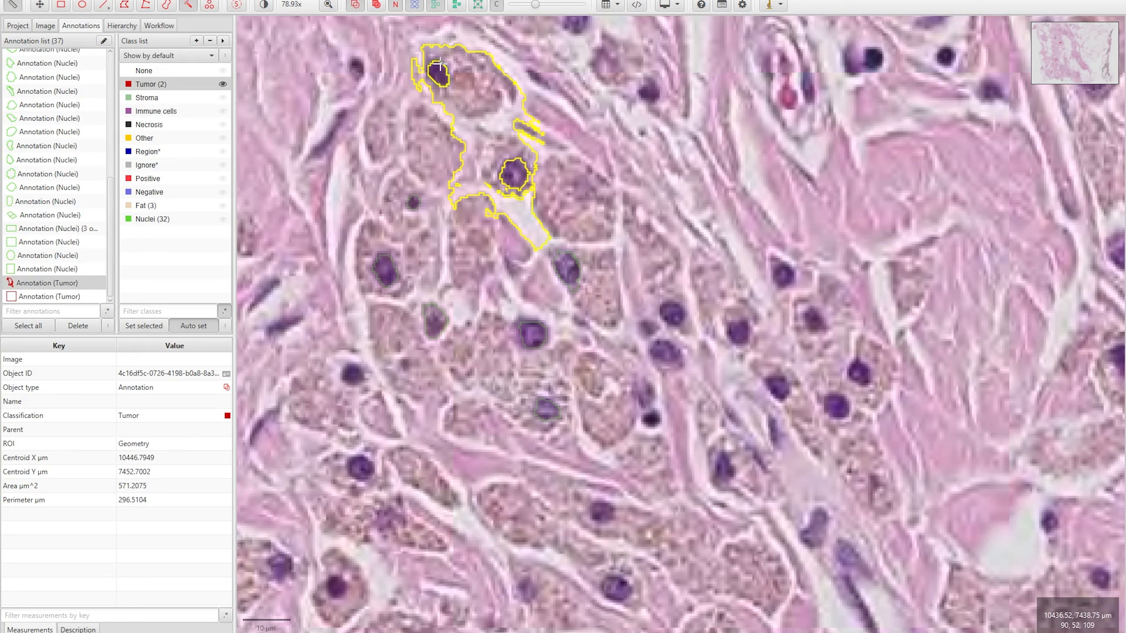
drag(438, 67, 444, 75)
Extend the Tumor region over the whole cell cluster to about 2725 µm², subtract the enclosed nuclei and show annotations filled.
mouse_move(478, 113)
mouse_down()
mouse_move(444, 122)
mouse_move(448, 173)
mouse_move(432, 182)
mouse_move(457, 197)
mouse_move(433, 199)
mouse_move(436, 179)
mouse_move(410, 196)
mouse_move(381, 258)
mouse_move(426, 319)
mouse_move(479, 364)
mouse_move(438, 336)
mouse_move(466, 278)
mouse_move(440, 319)
mouse_move(448, 343)
mouse_move(457, 325)
mouse_move(465, 344)
mouse_move(435, 323)
mouse_up()
alt+click(385, 267)
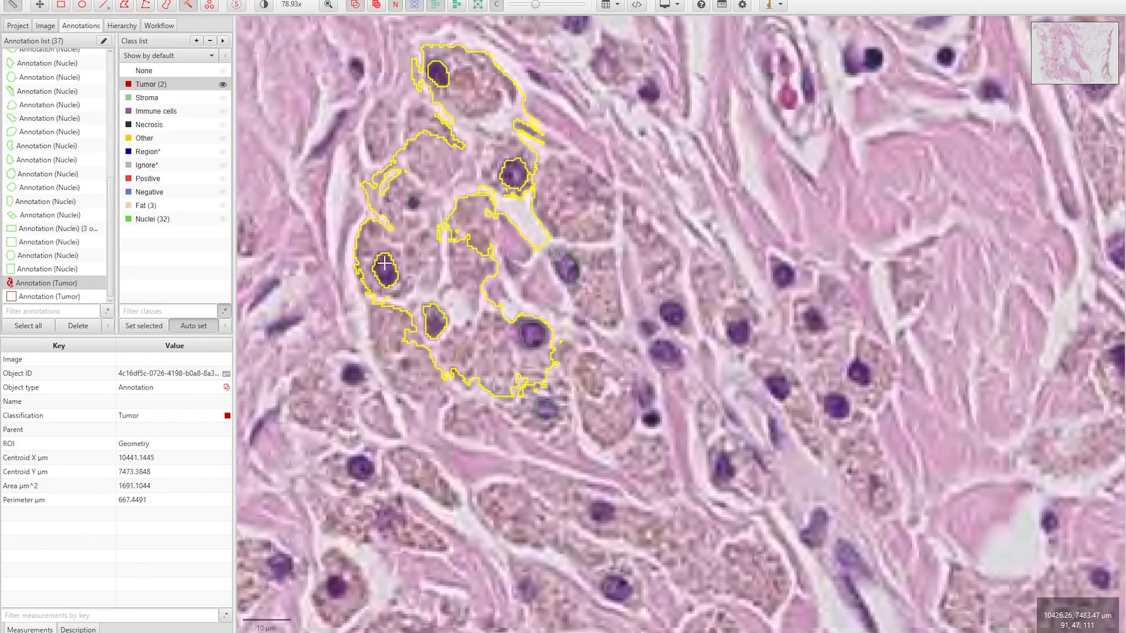
alt+click(415, 204)
alt+click(499, 228)
mouse_move(499, 228)
mouse_down()
mouse_move(517, 200)
mouse_move(568, 194)
mouse_move(576, 257)
mouse_move(553, 235)
mouse_move(577, 249)
mouse_move(588, 241)
mouse_move(569, 269)
mouse_move(573, 288)
mouse_up()
alt+drag(532, 333, 532, 335)
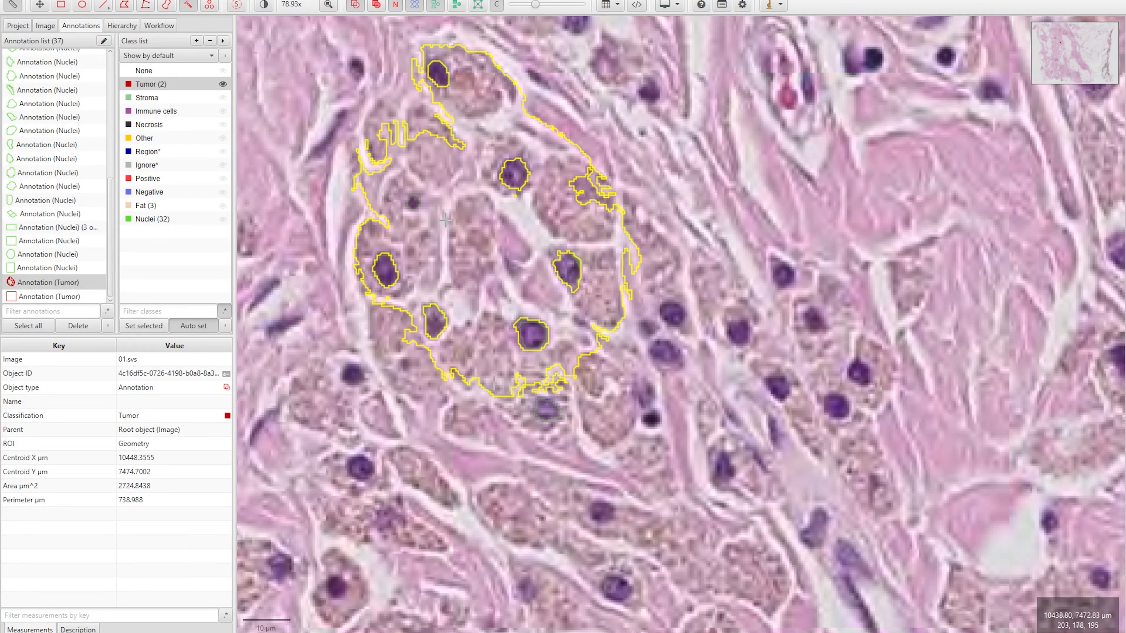
alt+click(413, 203)
key(shift+f)
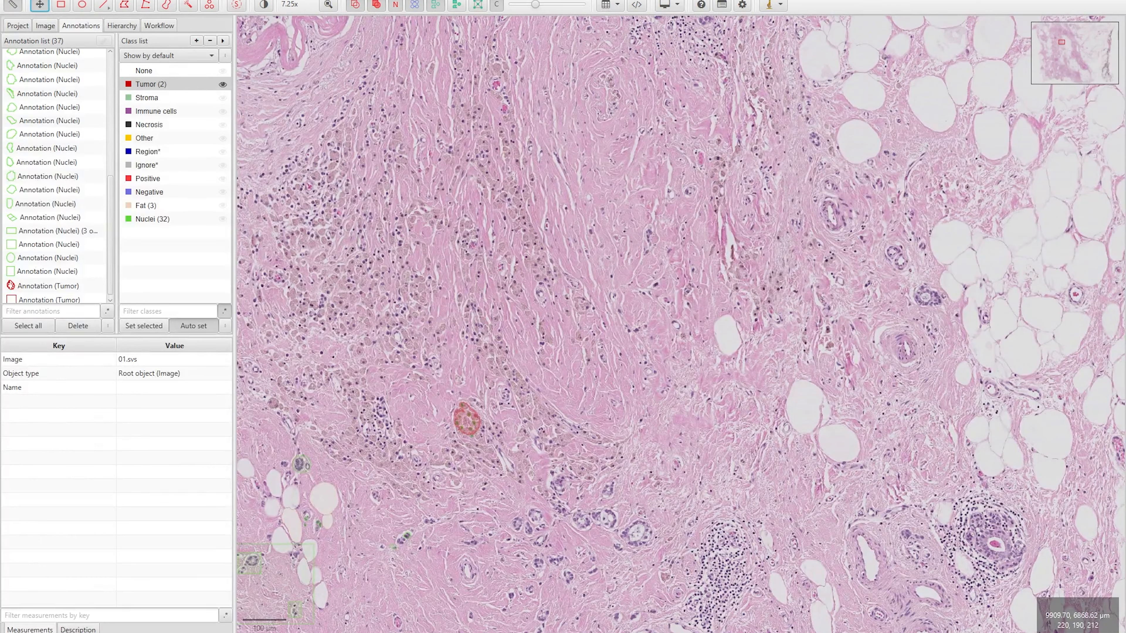
Estimate the stain vectors automatically with the modal background values 222, 223, 222 and save them as "H&E estimated".
click(251, 0)
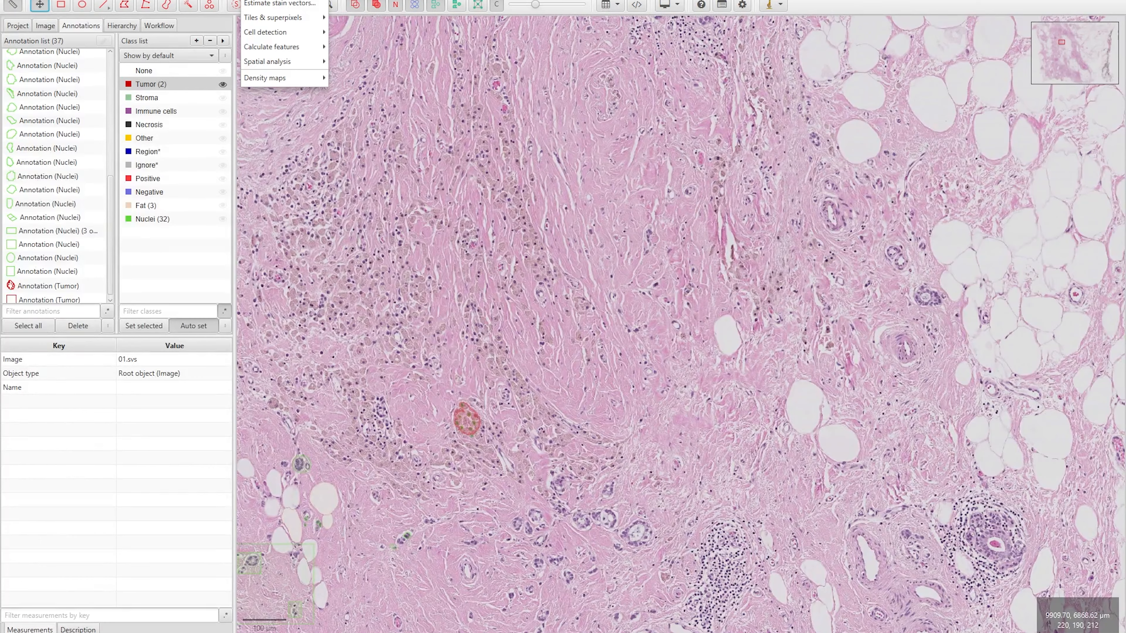
click(269, 5)
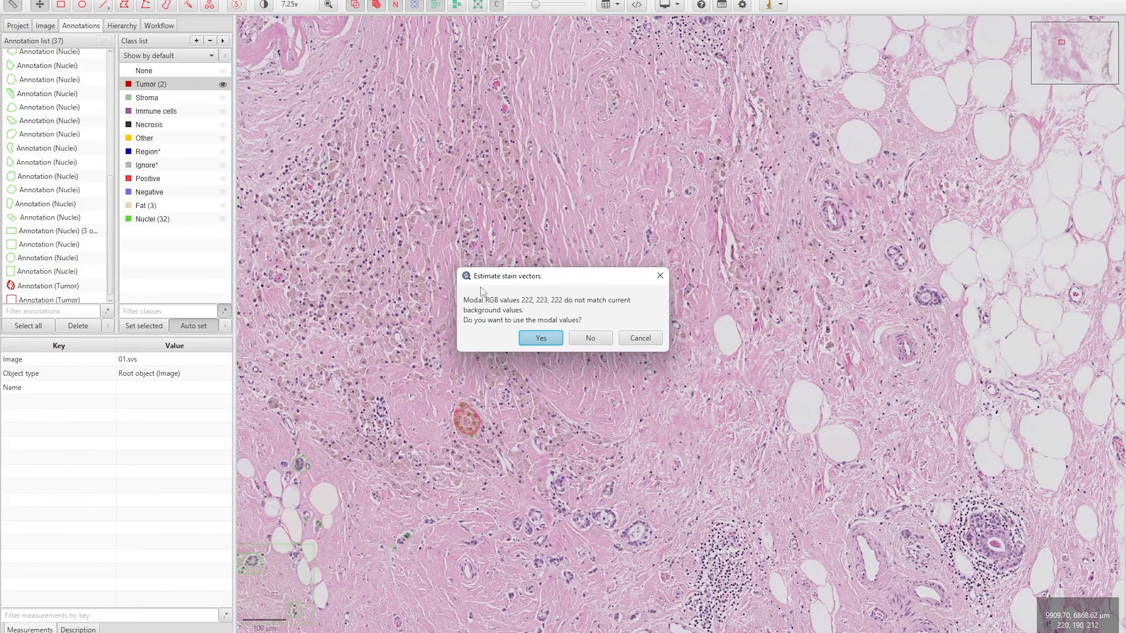
drag(550, 278, 488, 239)
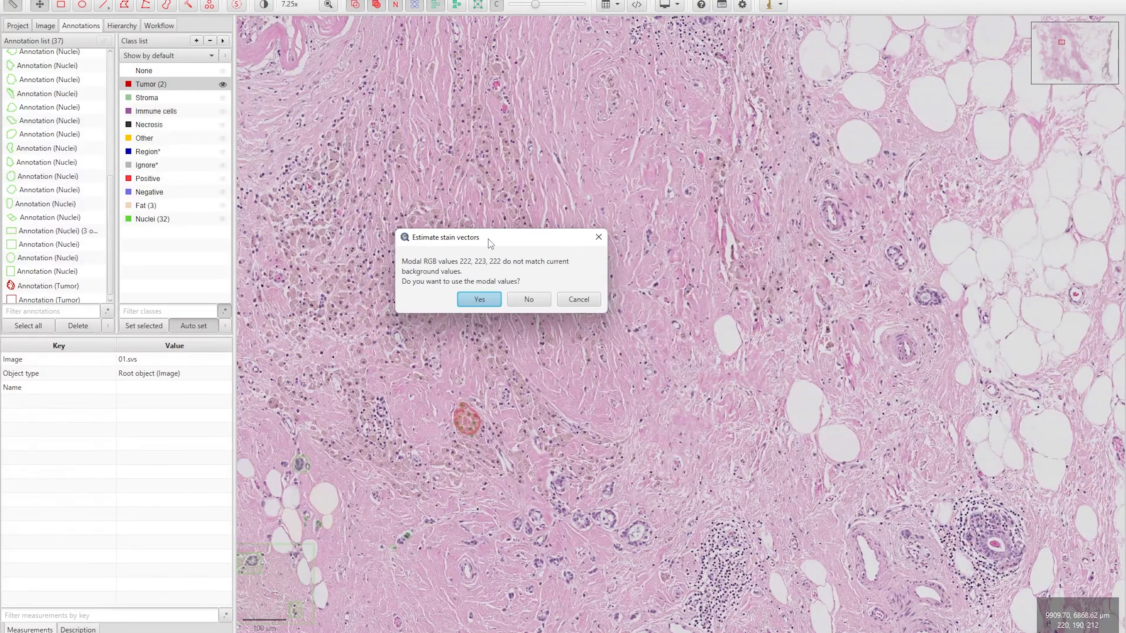
click(480, 299)
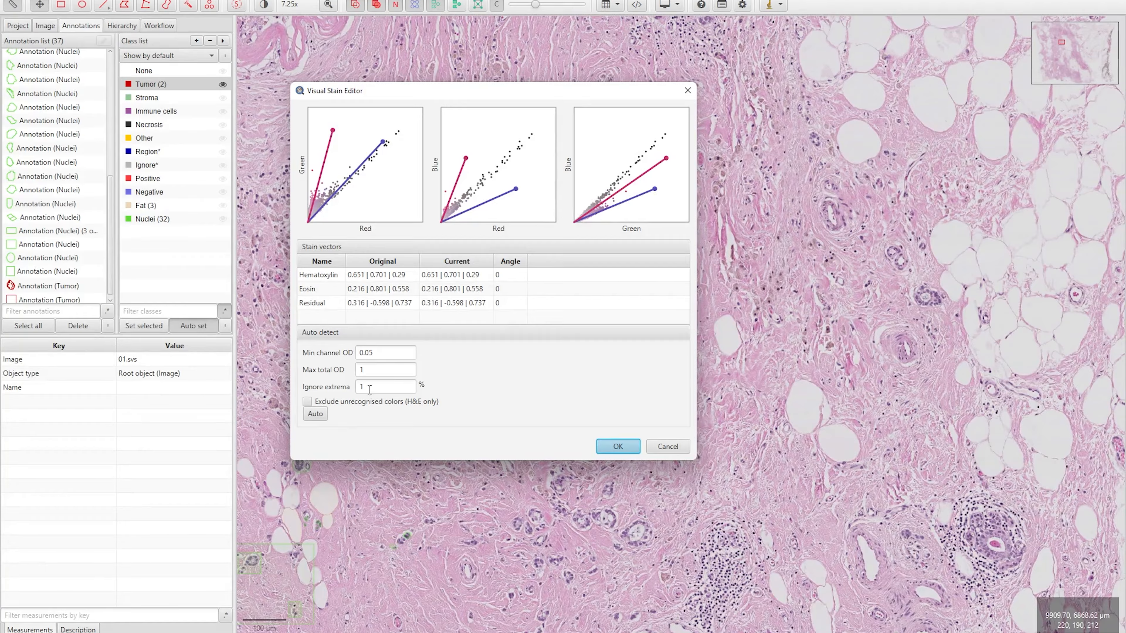
click(314, 416)
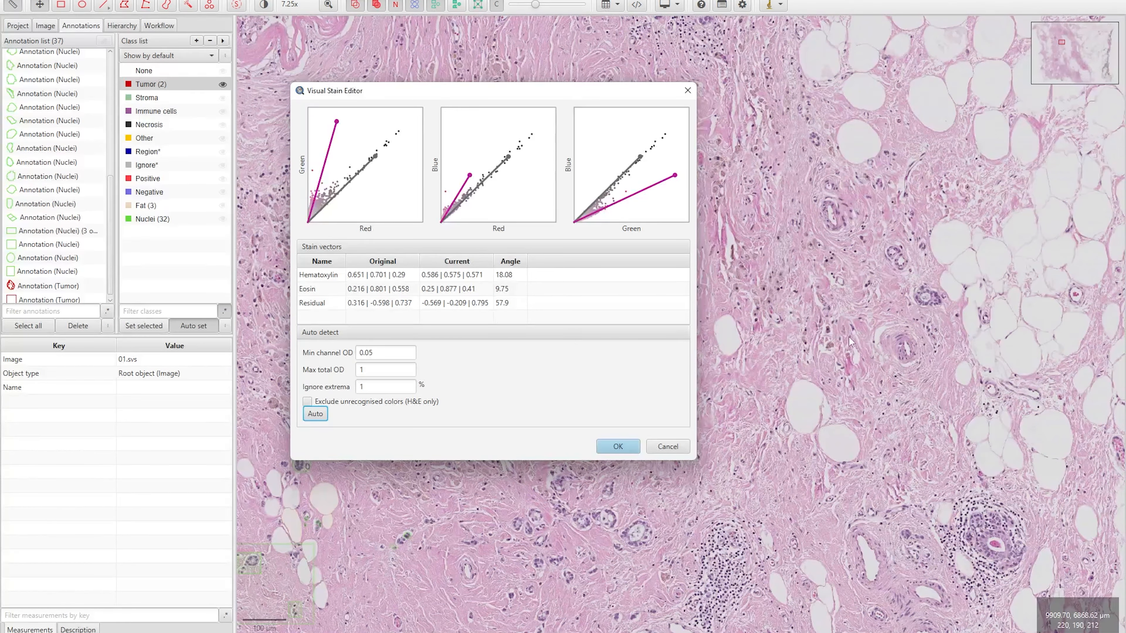
click(611, 447)
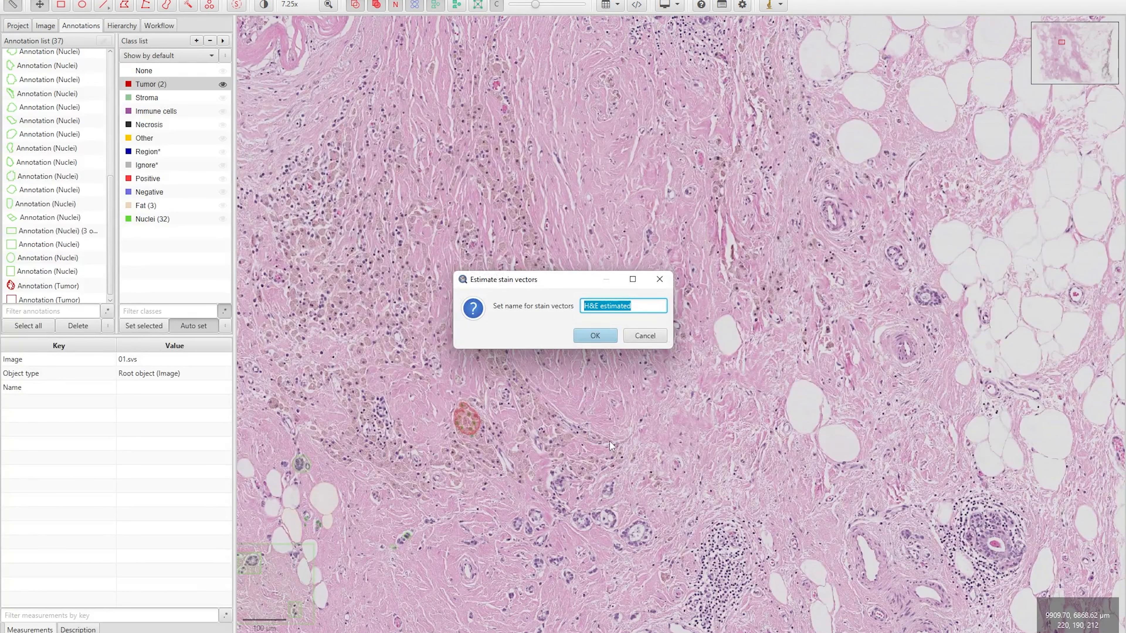
click(594, 336)
Open the Hematoxylin stain vector of 01.svs and copy its values 0.586 0.575 0.571.
drag(591, 411, 656, 413)
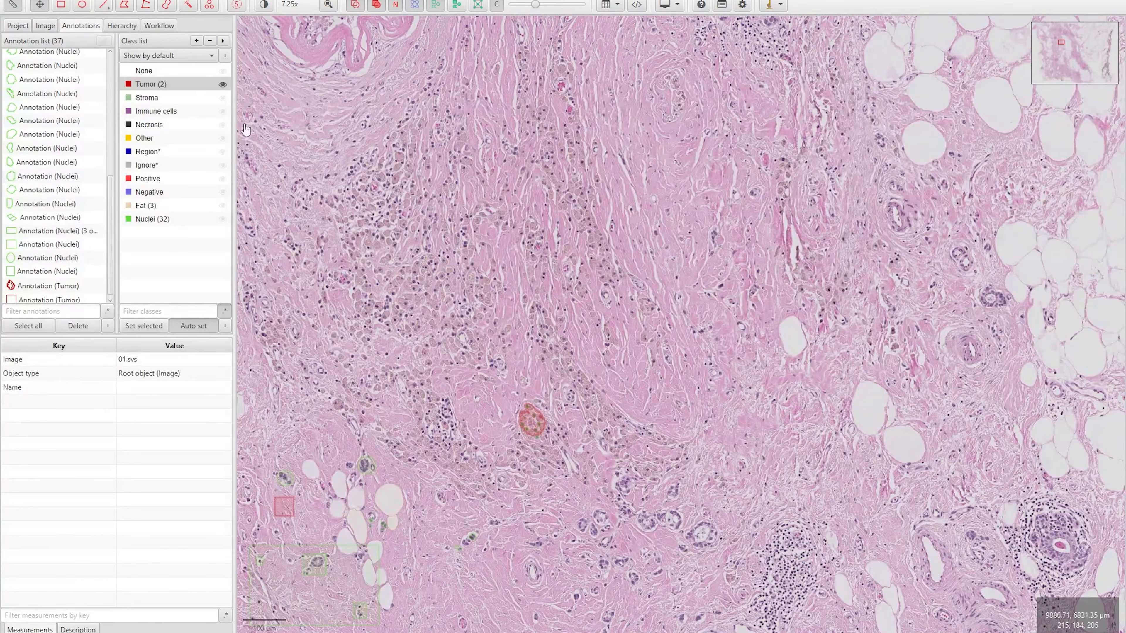
click(45, 25)
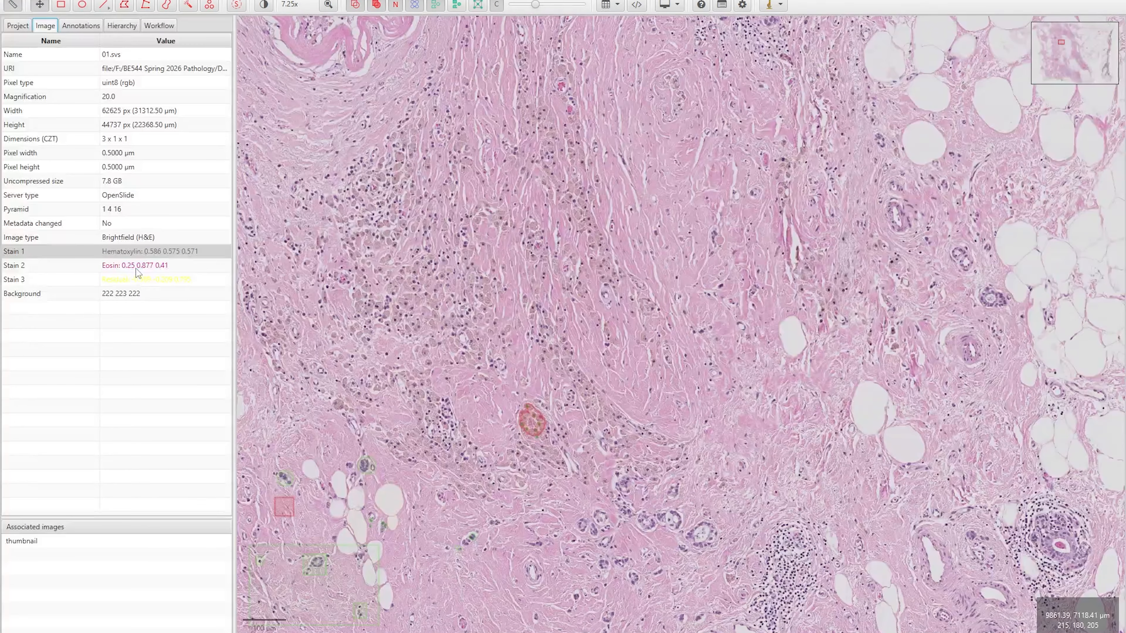
double_click(136, 252)
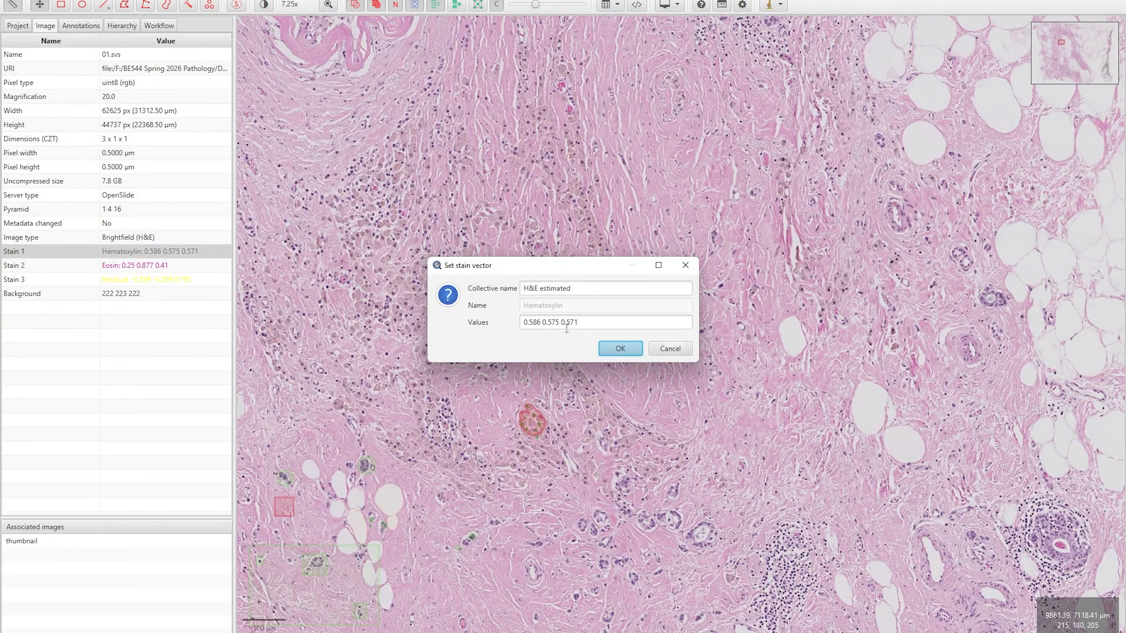
click(666, 349)
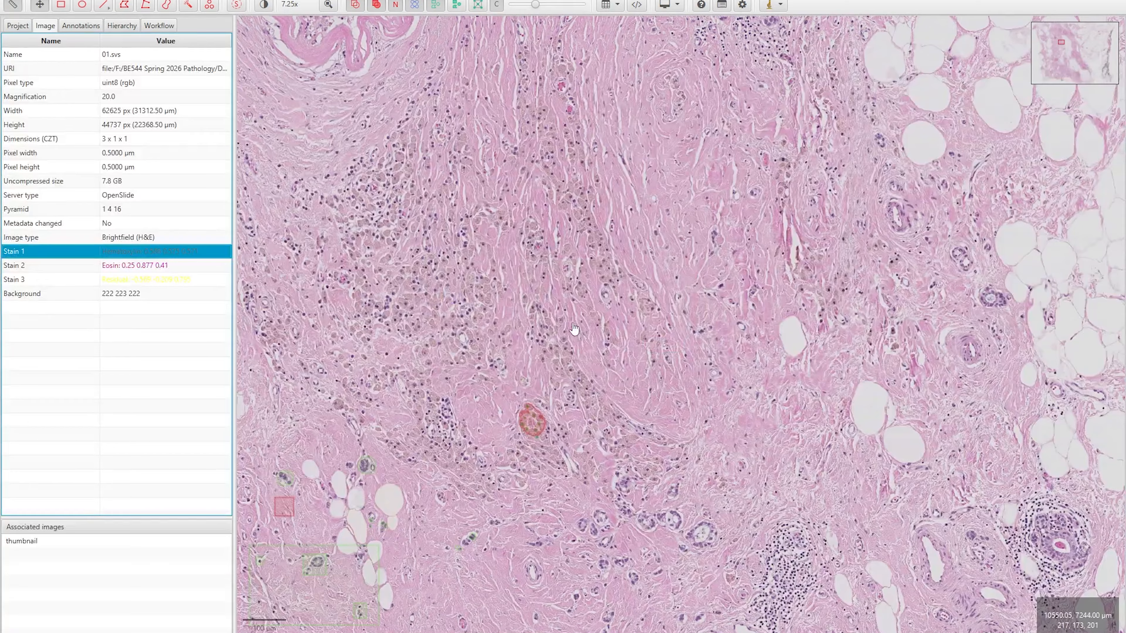
double_click(182, 253)
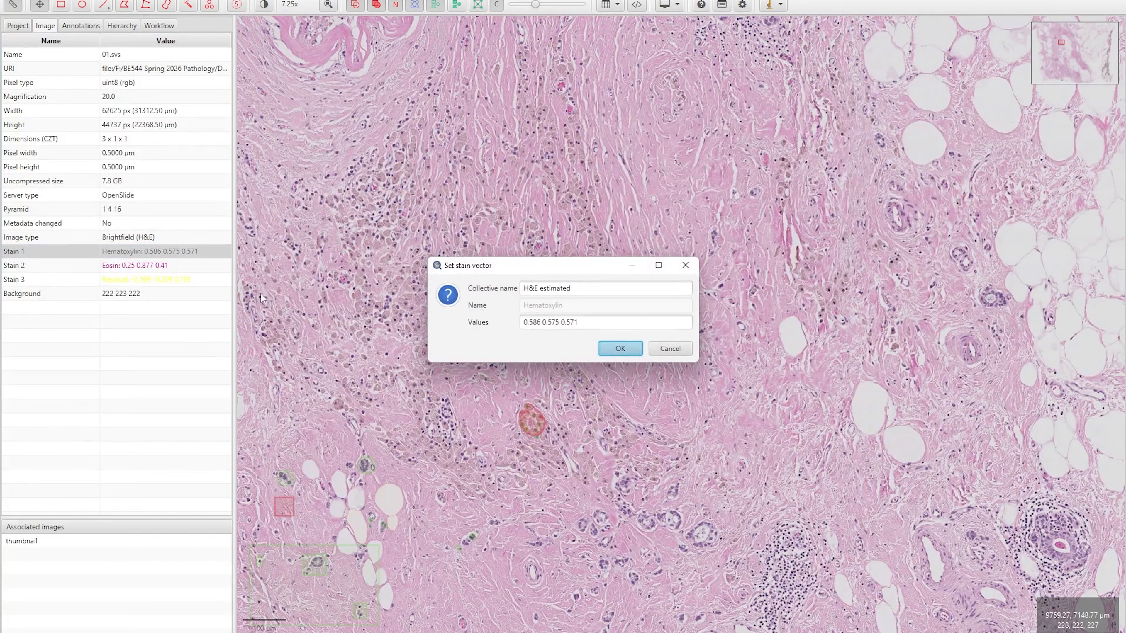
drag(582, 324, 449, 328)
key(ctrl+c)
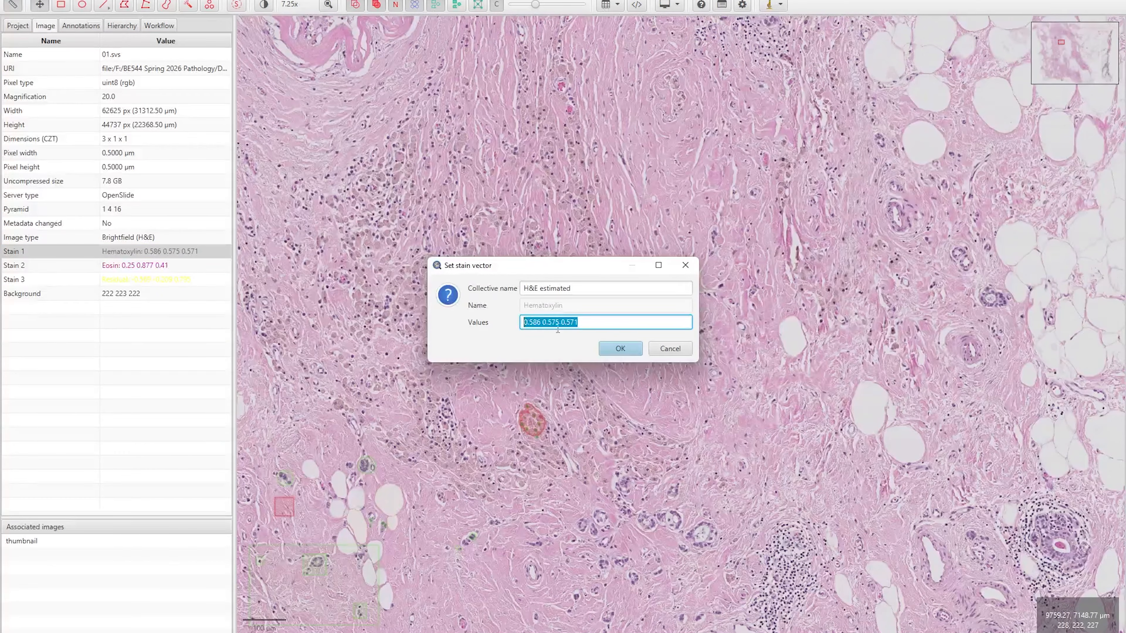
click(620, 350)
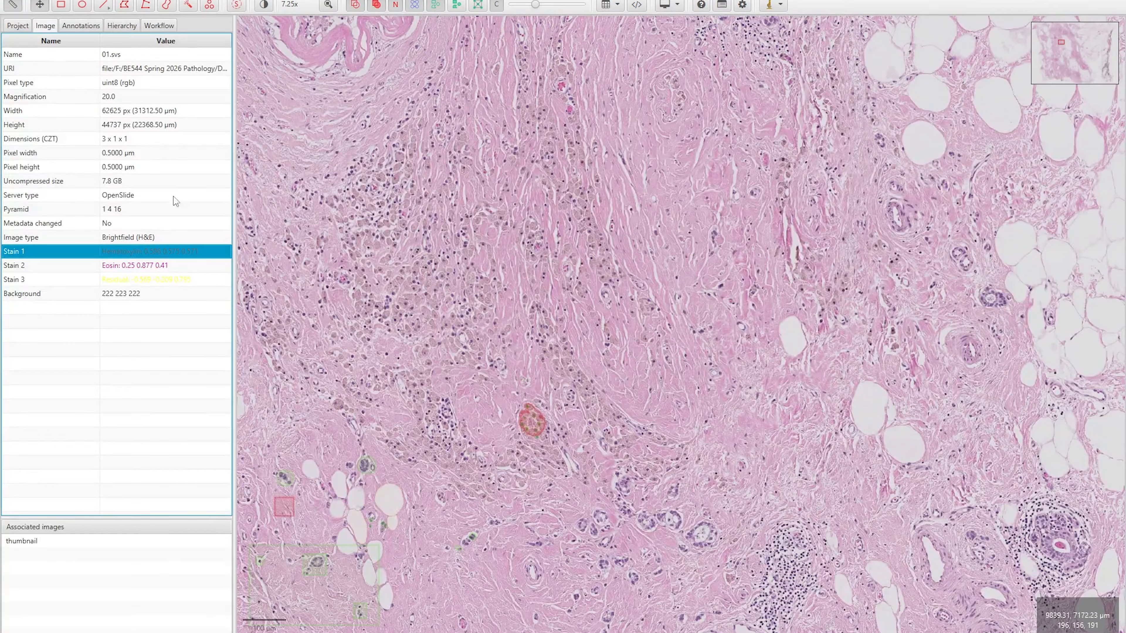
Open the slide 02.svs from the project, saving the changes to 01.svs.
click(16, 26)
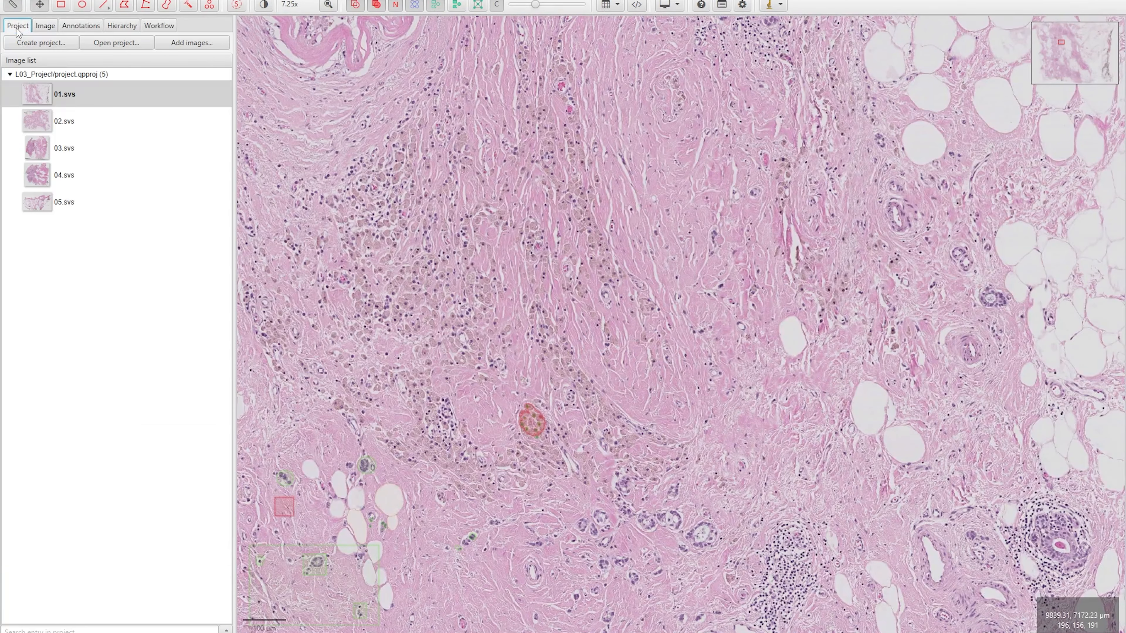
double_click(34, 123)
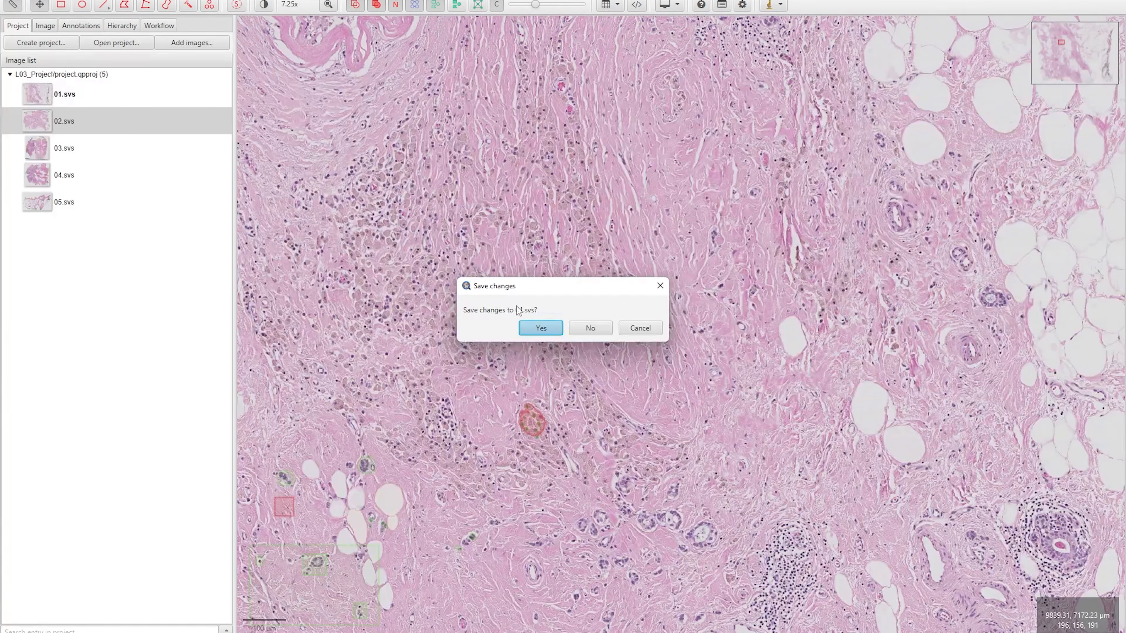
click(533, 328)
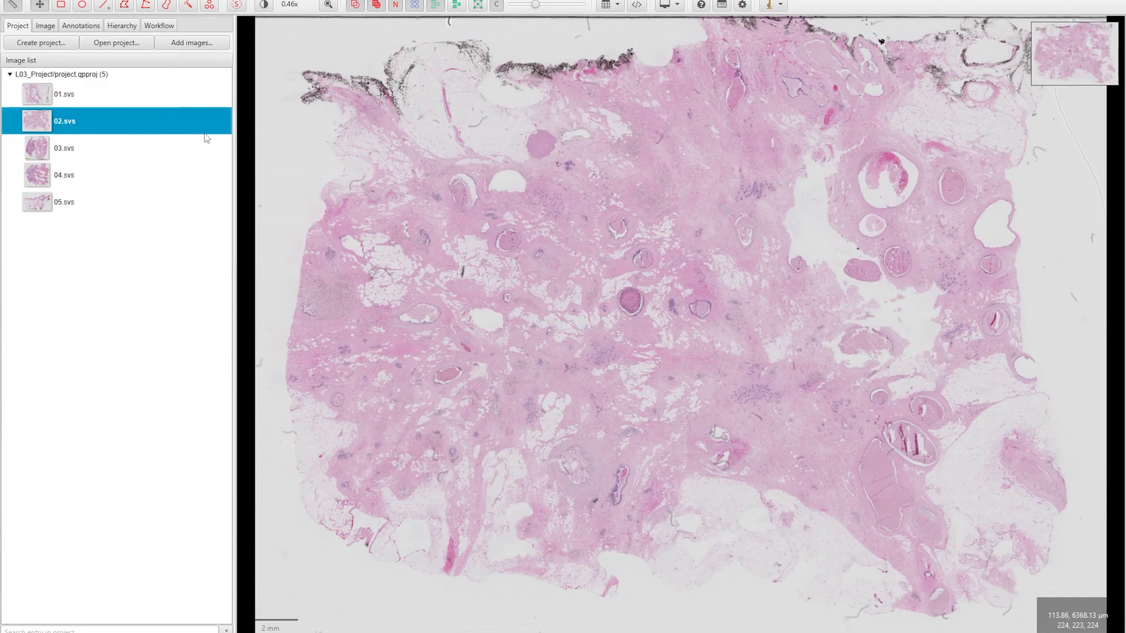
Set the Hematoxylin stain vector of 02.svs to the copied values 0.586 0.575 0.571 and return to the project's image list.
click(45, 26)
double_click(169, 254)
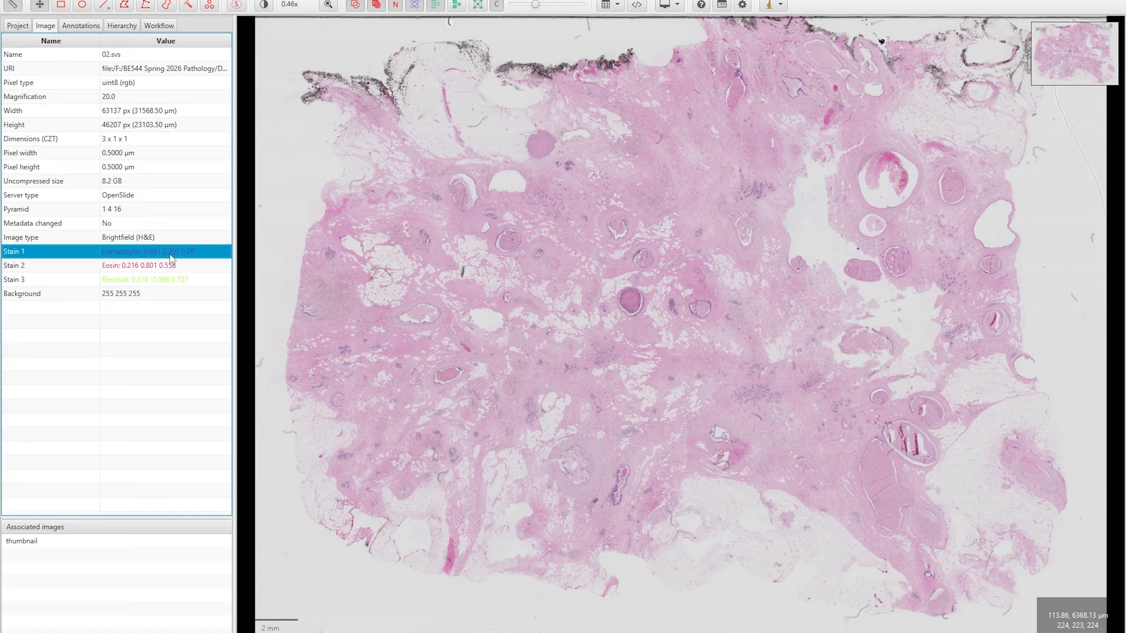
triple_click(607, 321)
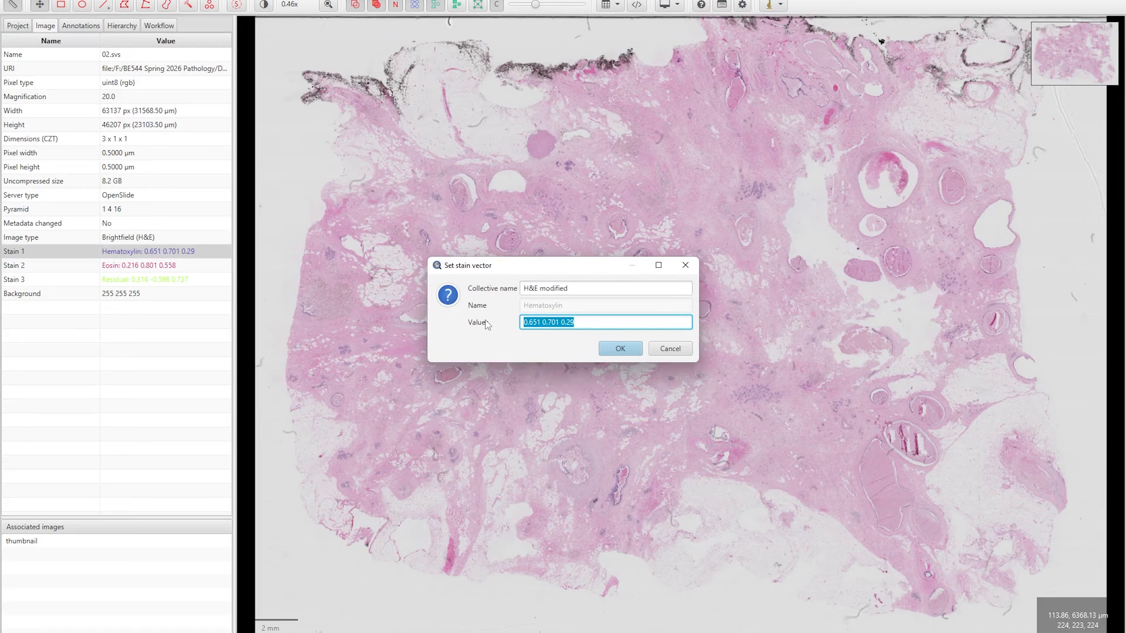
key(ctrl+v)
click(620, 349)
click(18, 26)
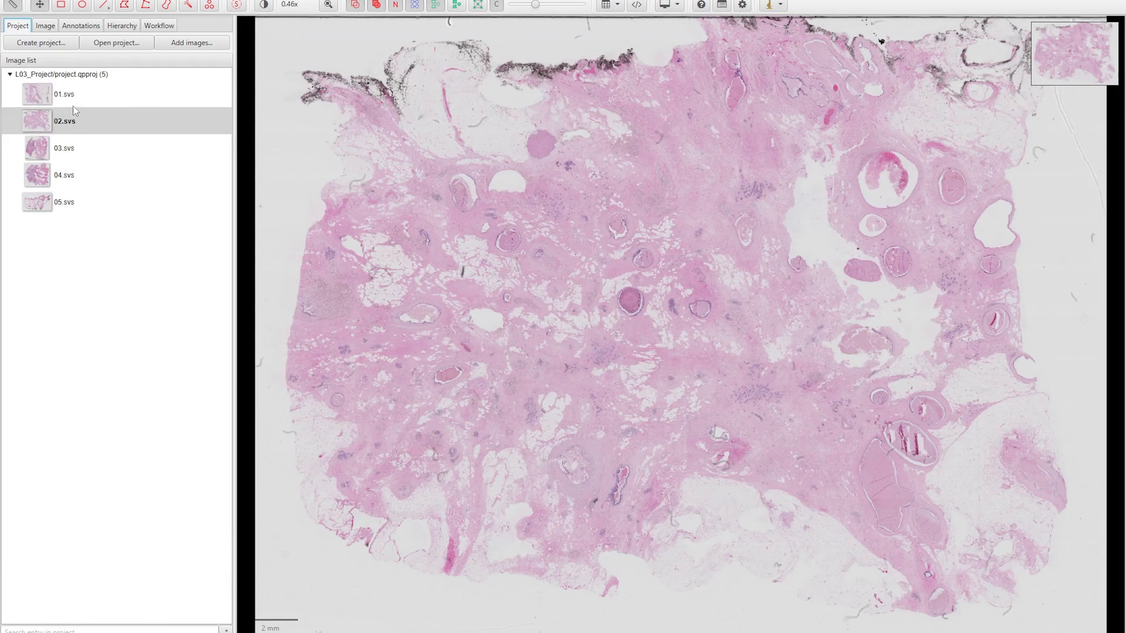
Open the slide 01.svs, saving the changes to 02.svs, and copy its Eosin stain vector values 0.25 0.877 0.41.
double_click(76, 92)
key(Return)
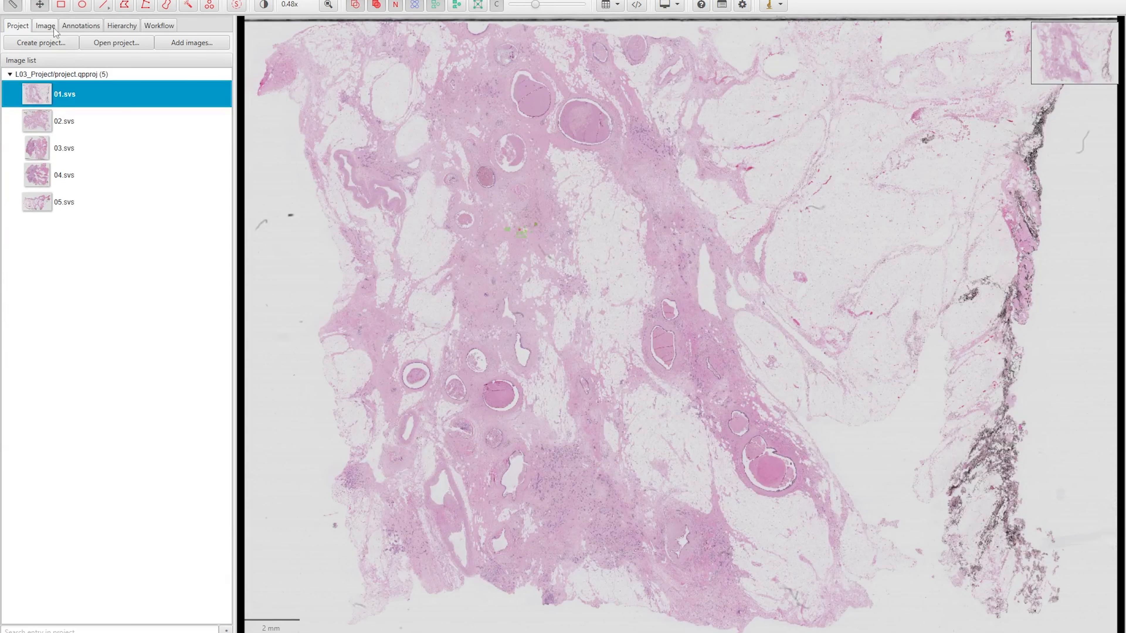
click(54, 28)
double_click(147, 264)
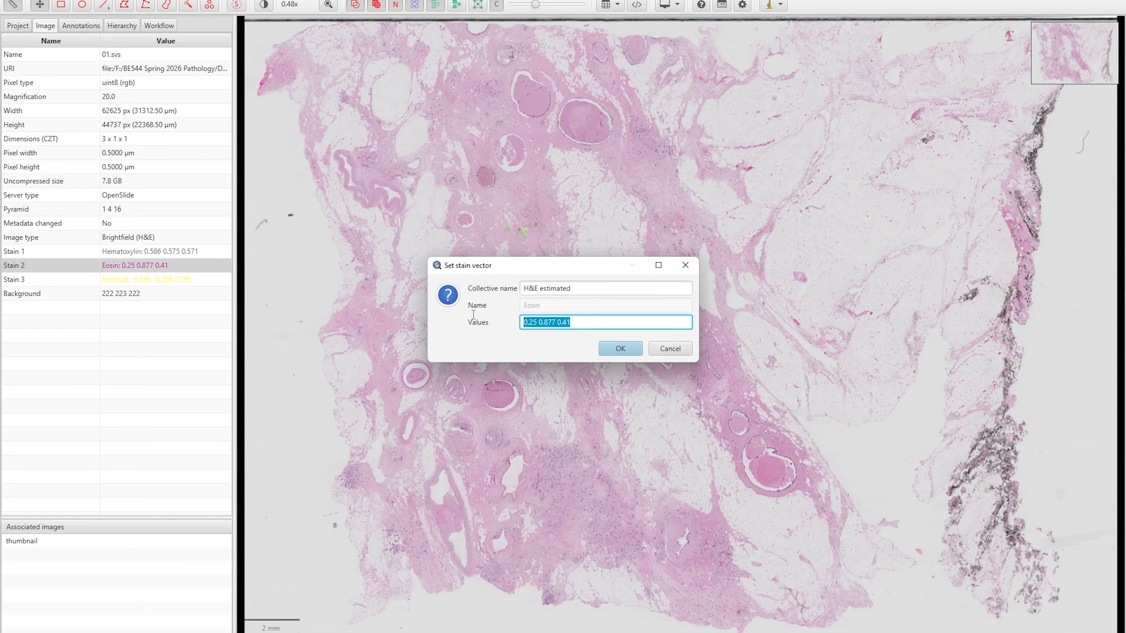
click(620, 349)
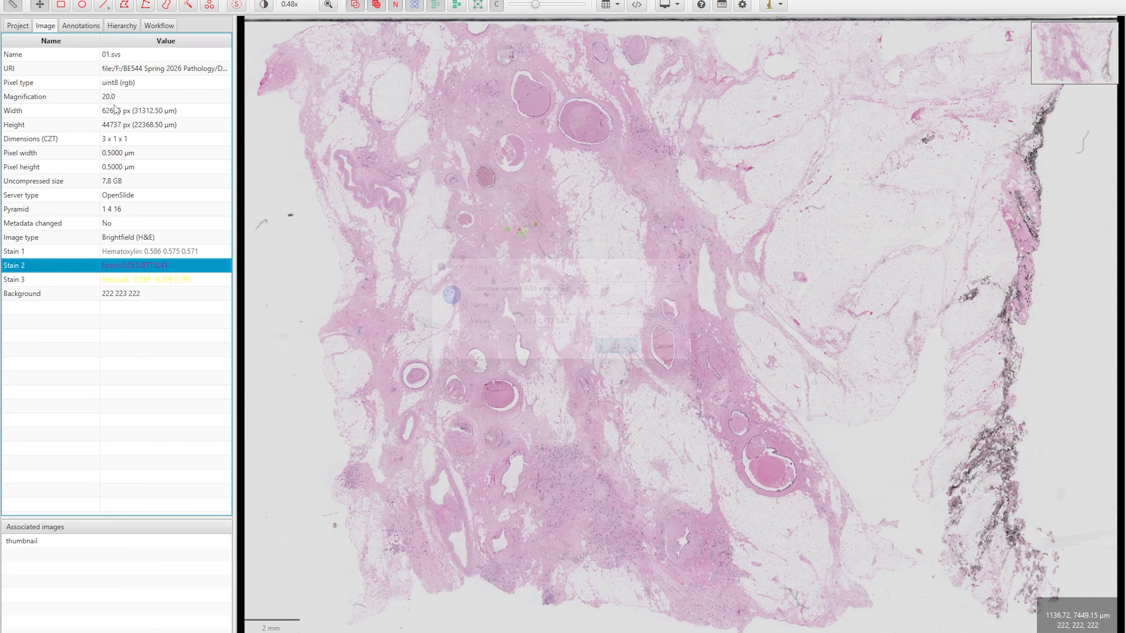
Open the slide 02.svs, set its Eosin stain vector to 0.25 0.877 0.41 and return to the project's image list.
click(15, 28)
click(66, 130)
double_click(65, 130)
click(45, 26)
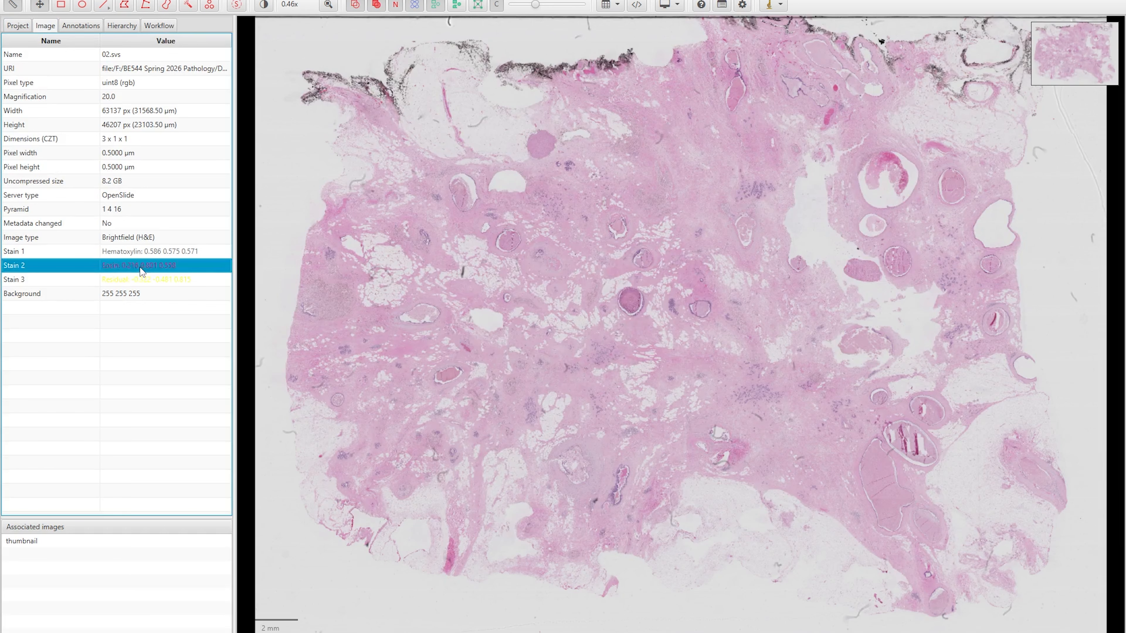
double_click(140, 267)
drag(578, 323, 481, 324)
text(0.25 0.877 0.41)
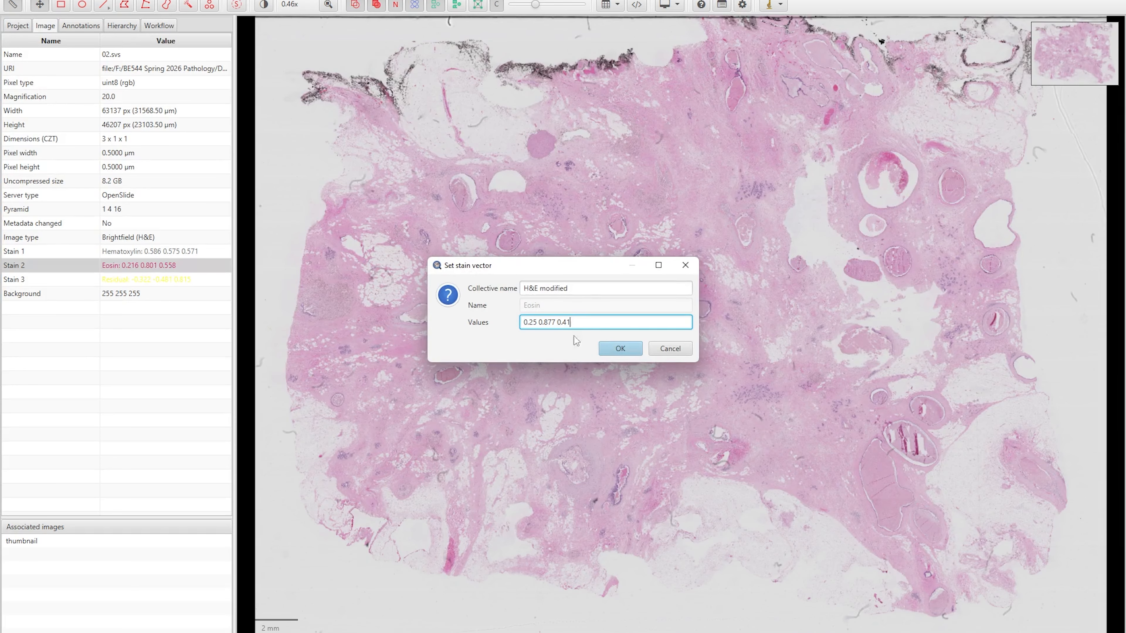
click(635, 348)
click(17, 26)
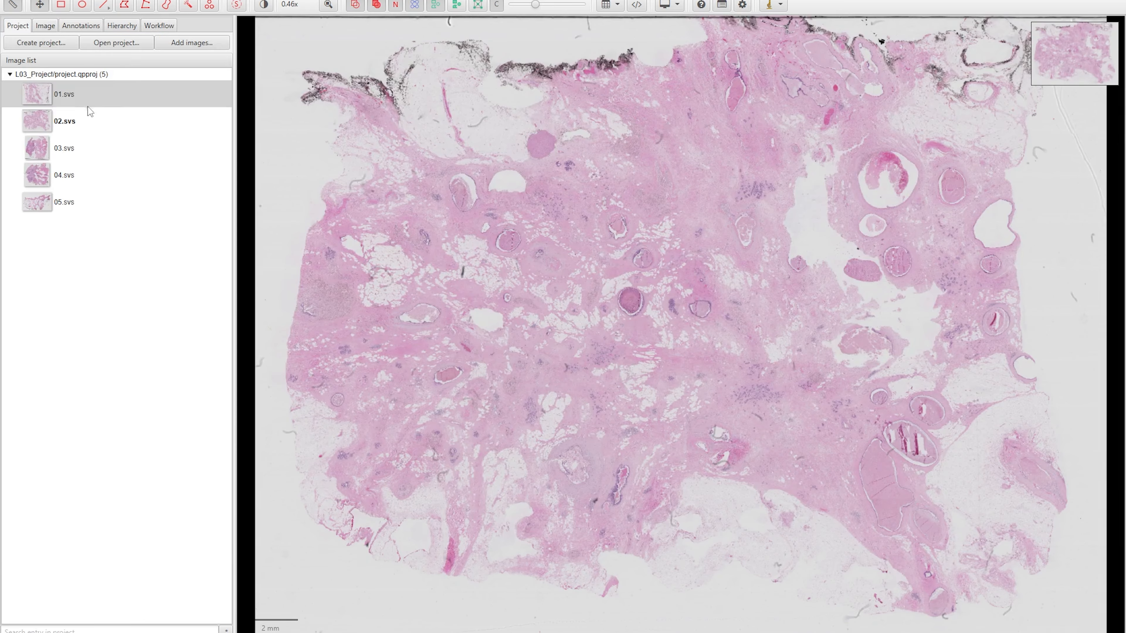
Open the slide 01.svs, inspect the last color deconvolution stains command in its history and create a script from the workflow.
double_click(85, 104)
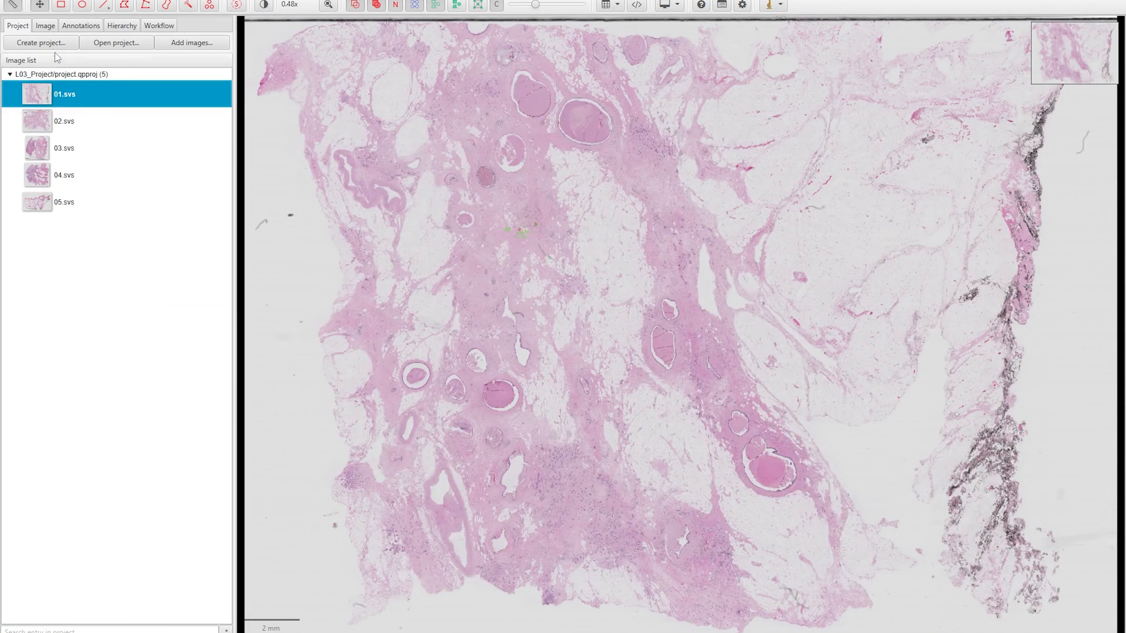
click(48, 28)
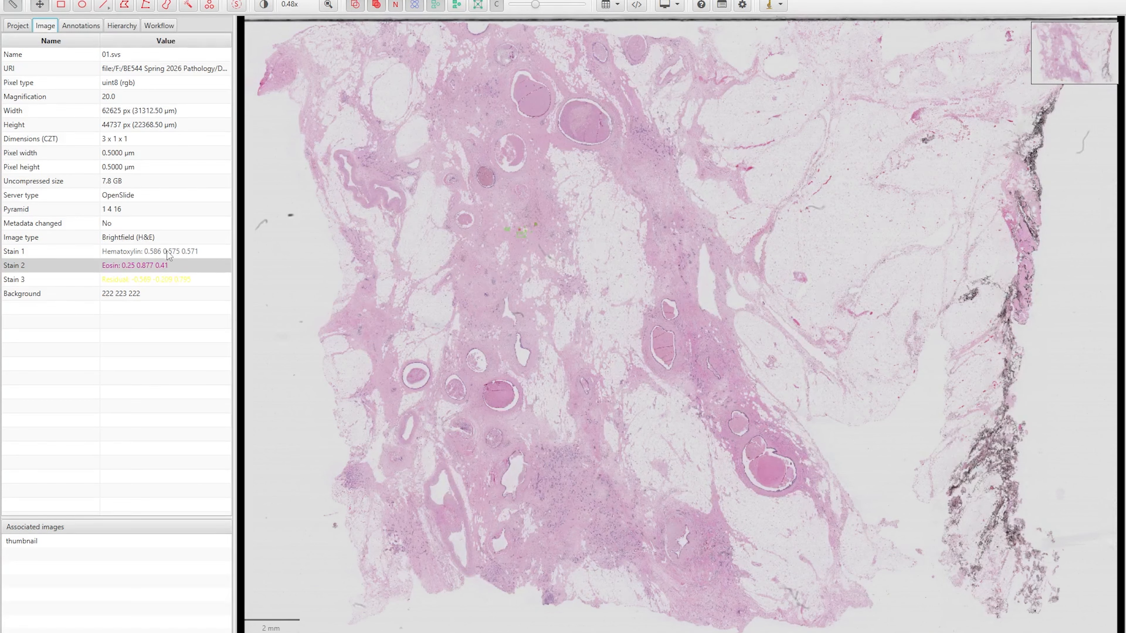
click(162, 27)
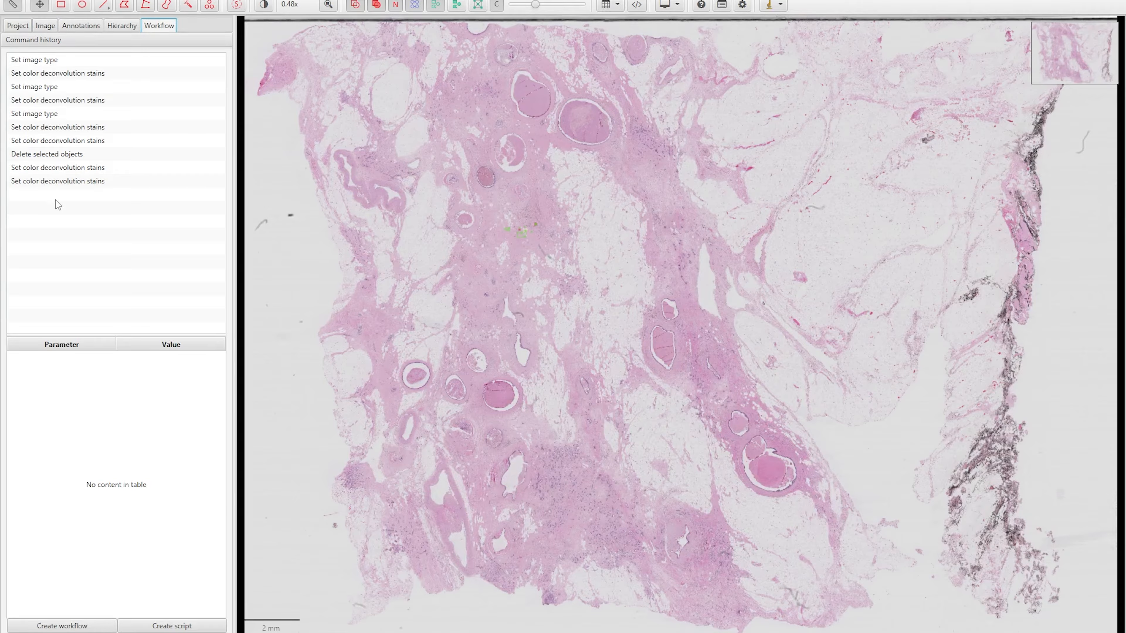
click(49, 185)
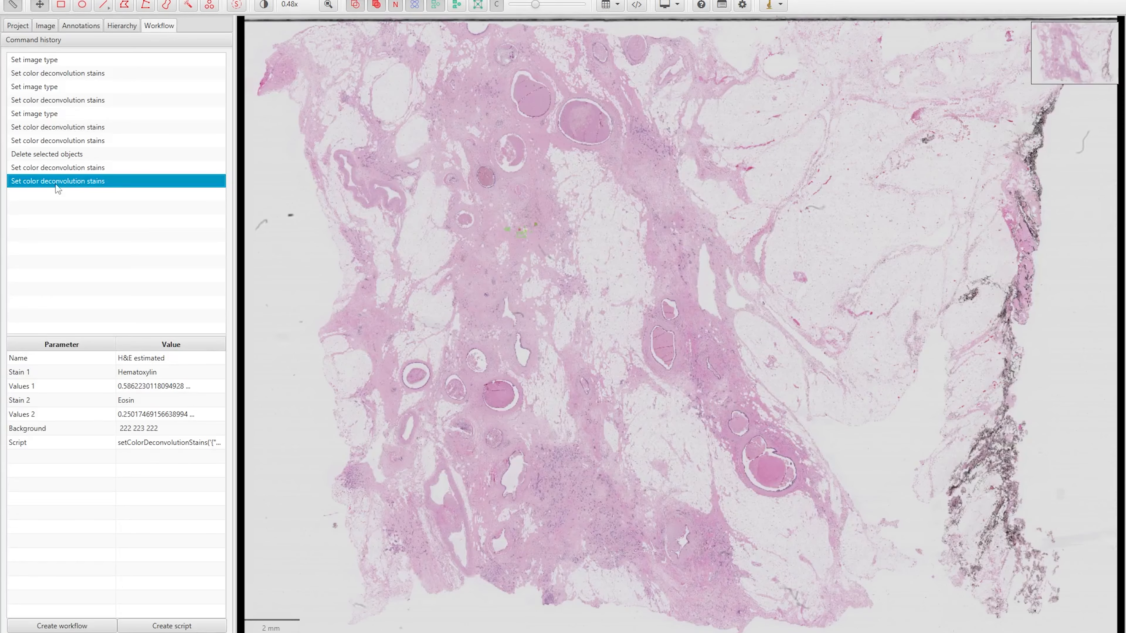
click(173, 442)
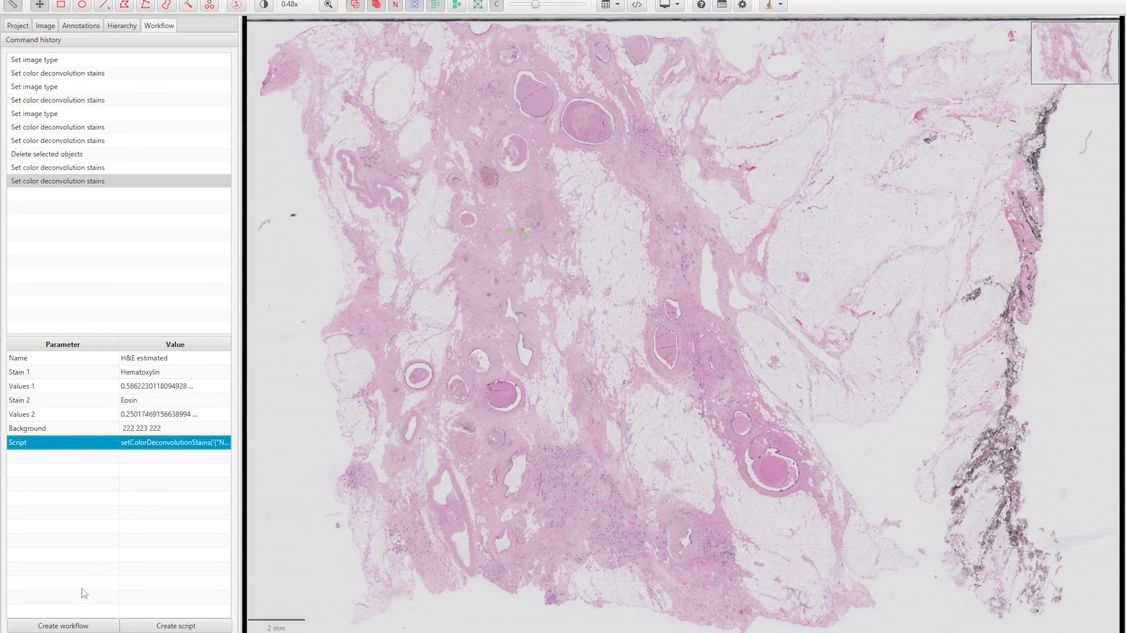
click(170, 628)
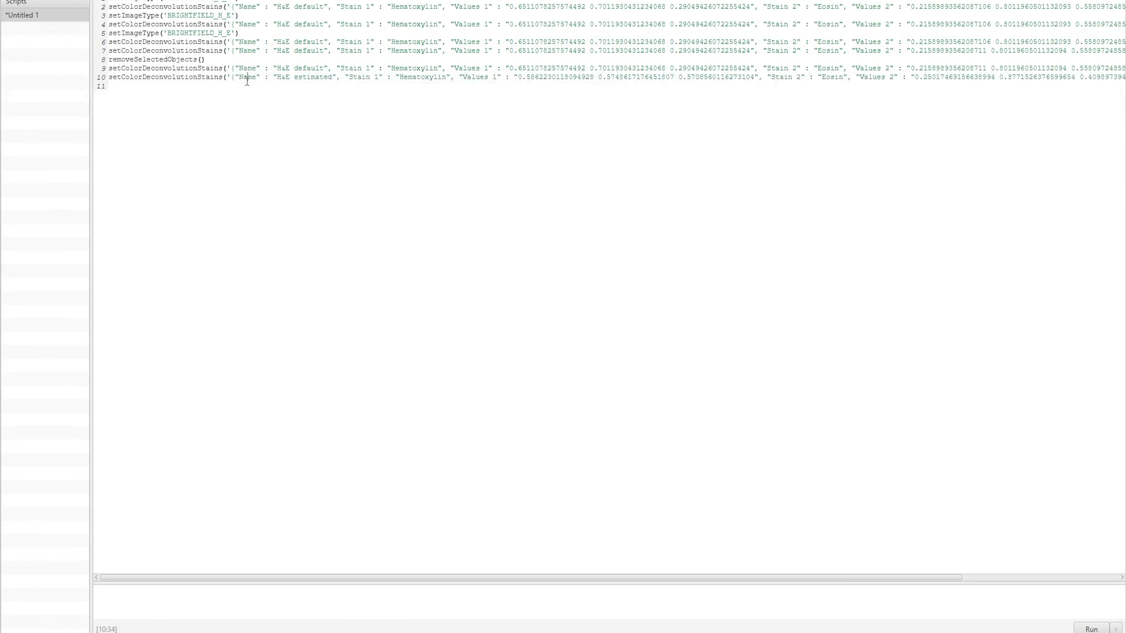
Reduce the script to only its last setColorDeconvolutionStains line, the one named "H&E estimated".
triple_click(246, 79)
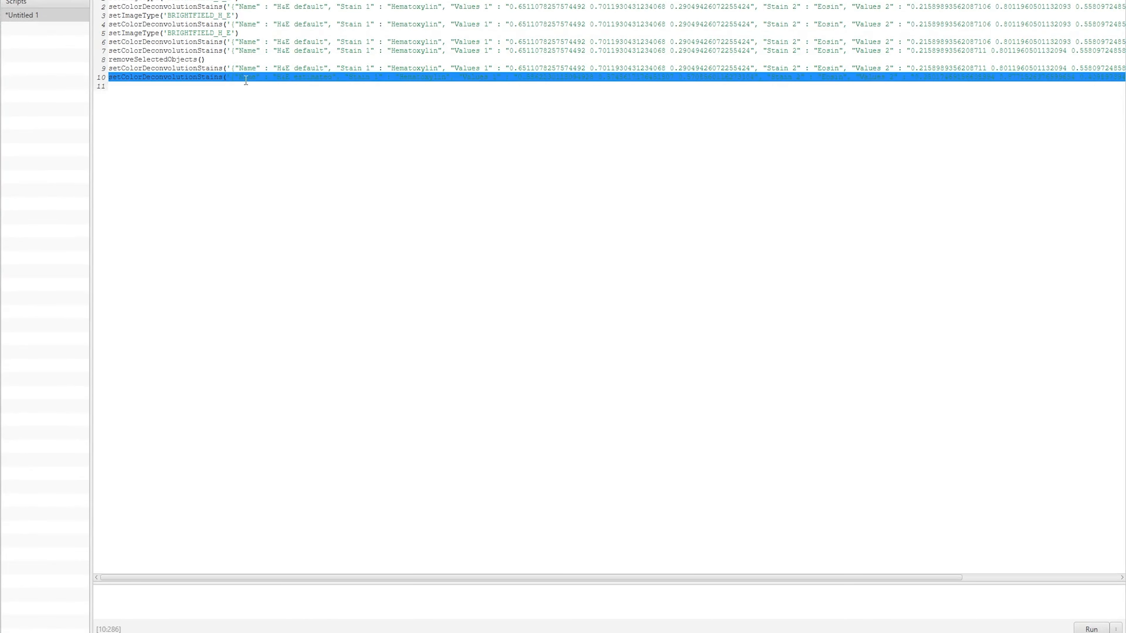
key(ctrl+c)
key(ctrl+a)
key(ctrl+v)
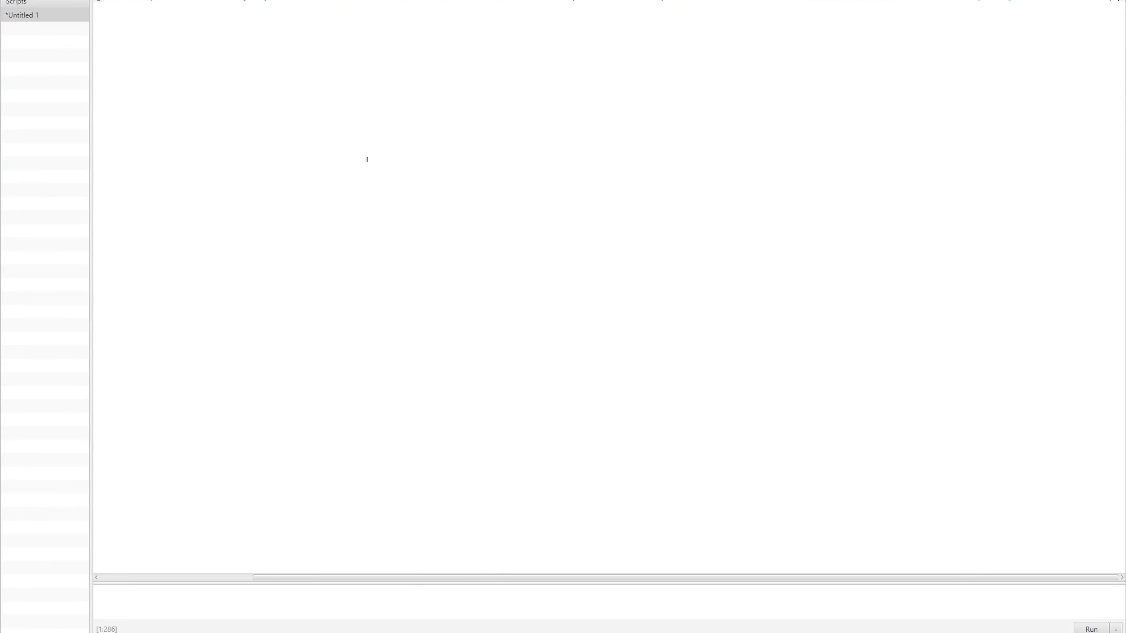
drag(494, 580, 335, 575)
Enable line wrapping in the script editor and review the complete stain-setting command.
click(453, 138)
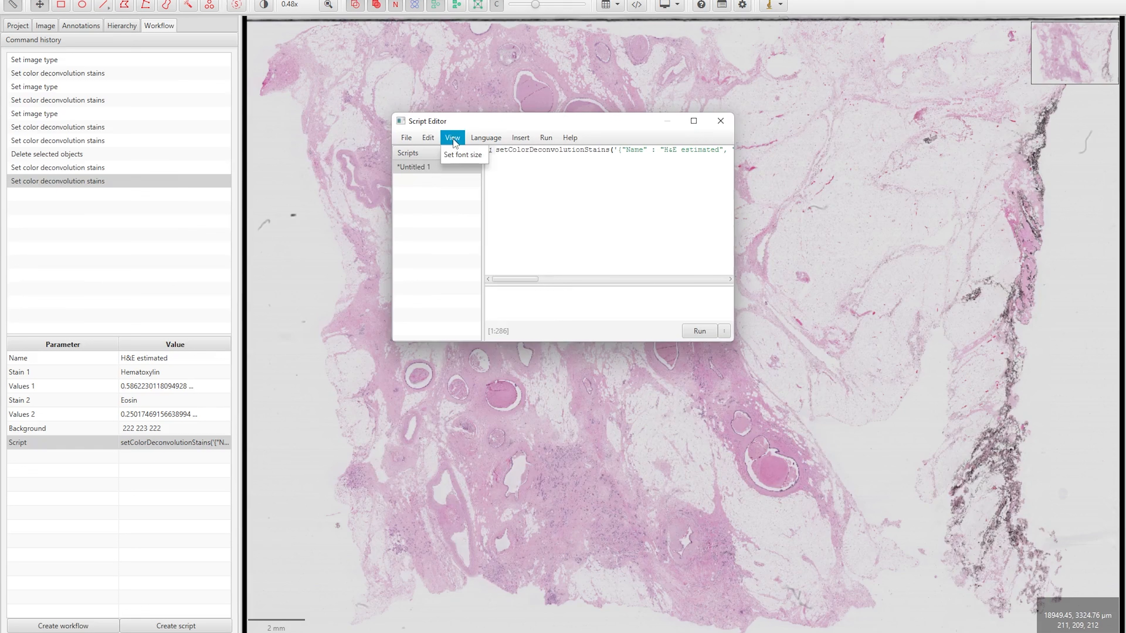
mouse_move(425, 140)
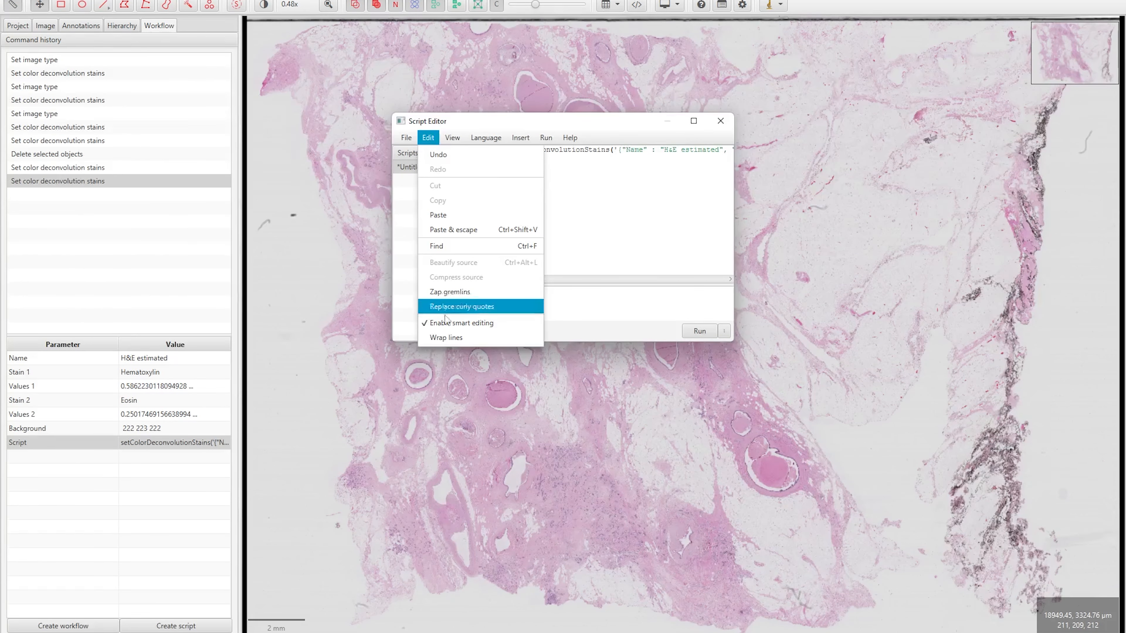
click(446, 338)
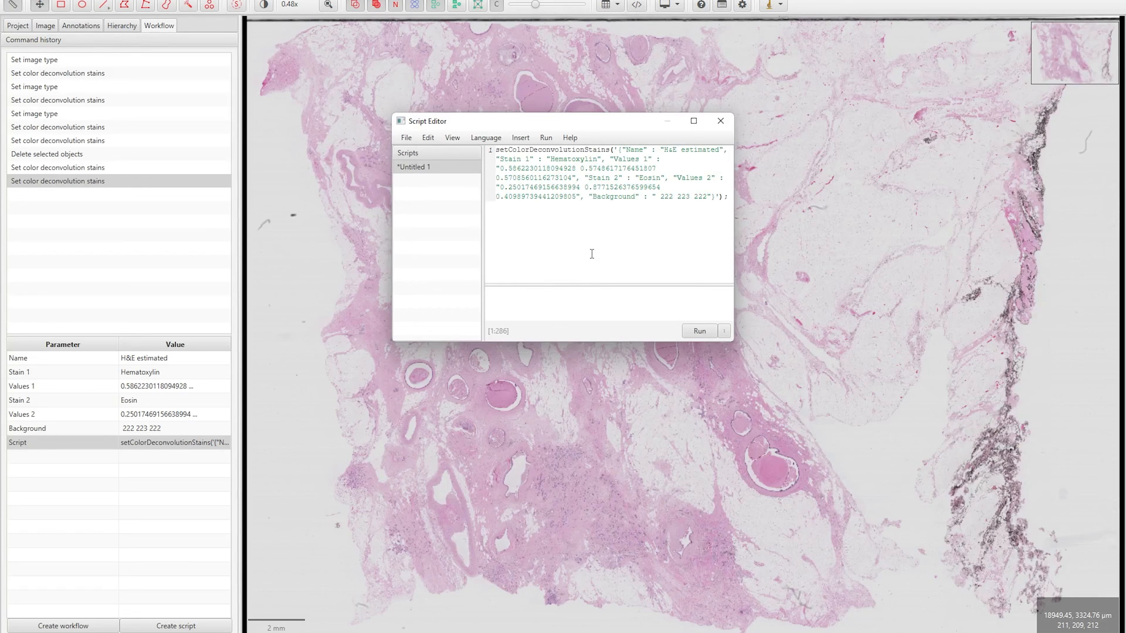
drag(602, 149, 728, 197)
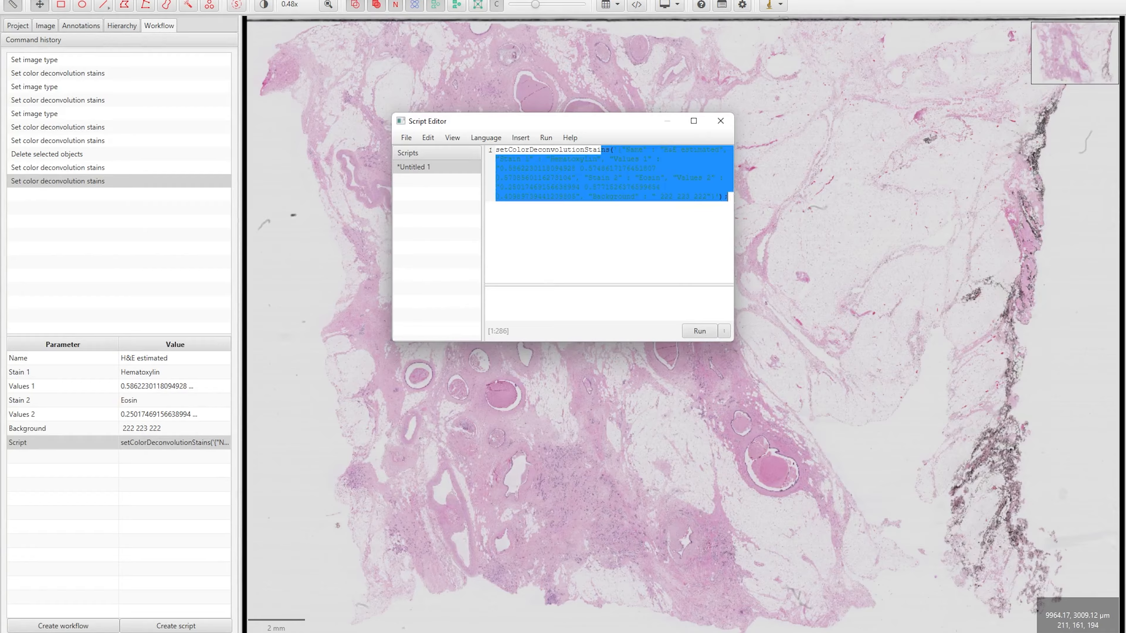
click(533, 177)
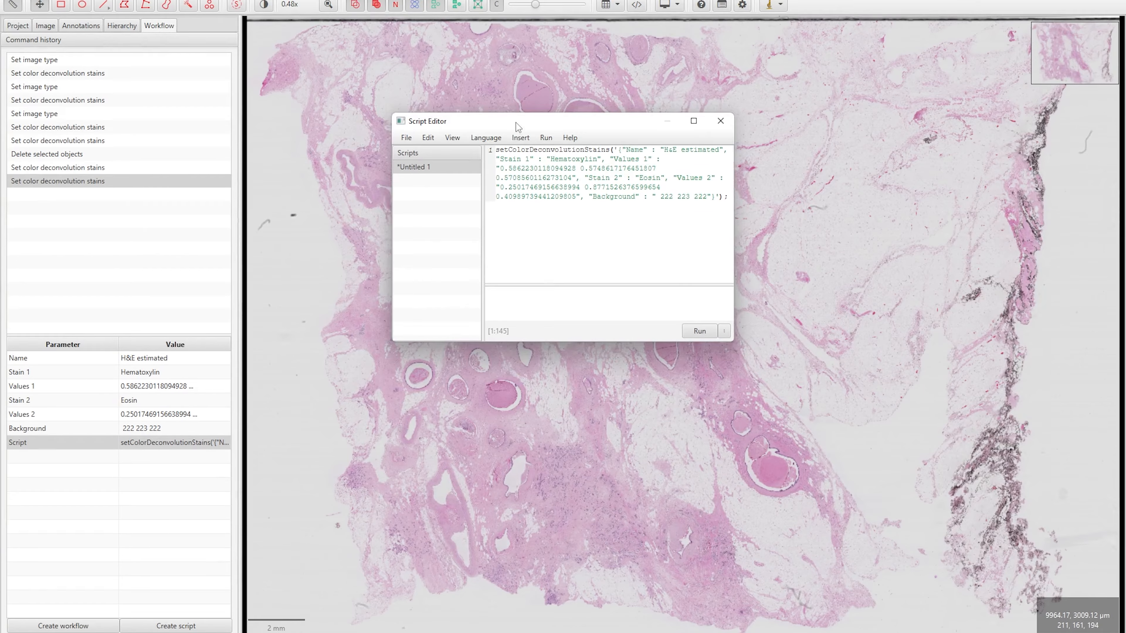
drag(515, 122, 482, 139)
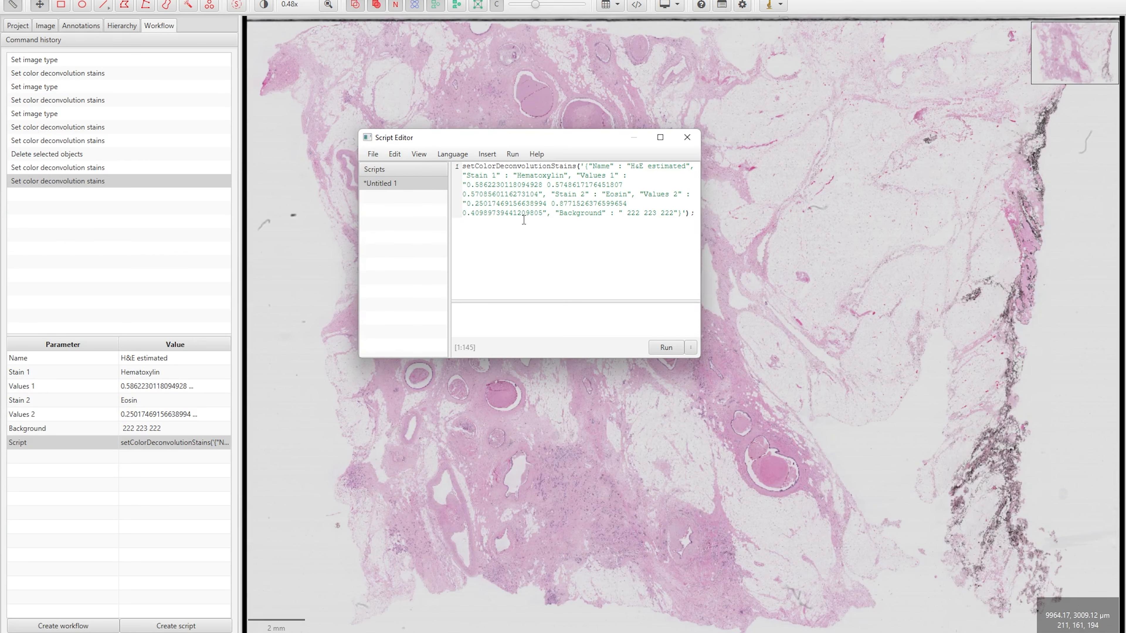
Save the script as EstimateStains in the project's scripts folder, run it on 01.svs and close the script editor.
click(421, 204)
key(ctrl+s)
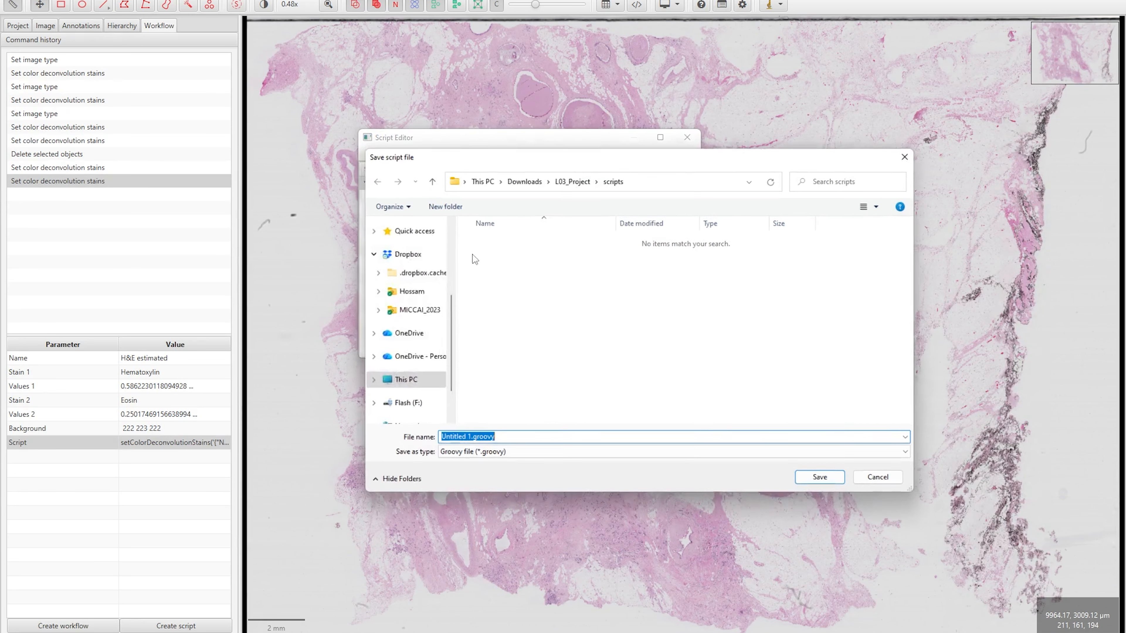
text(EstimateStains)
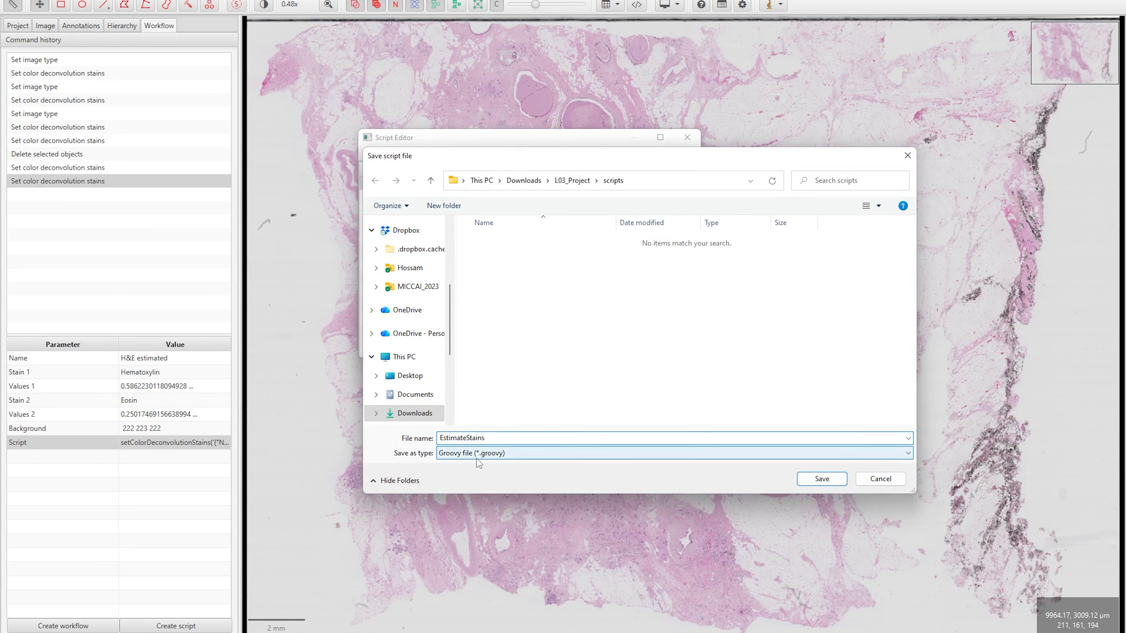
click(822, 479)
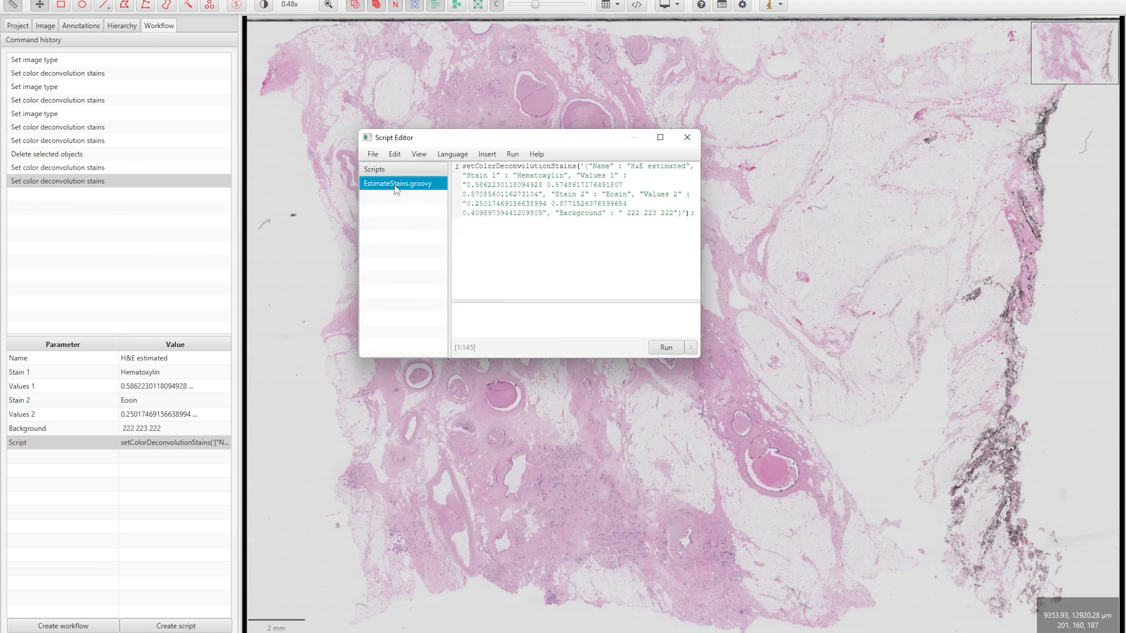
click(666, 347)
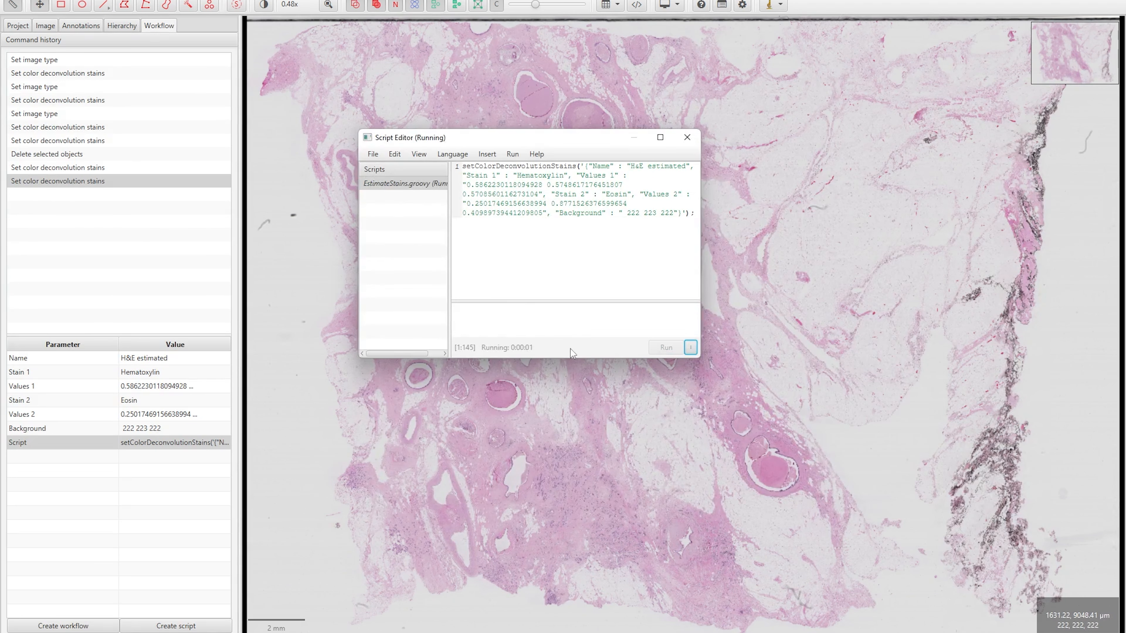
click(687, 137)
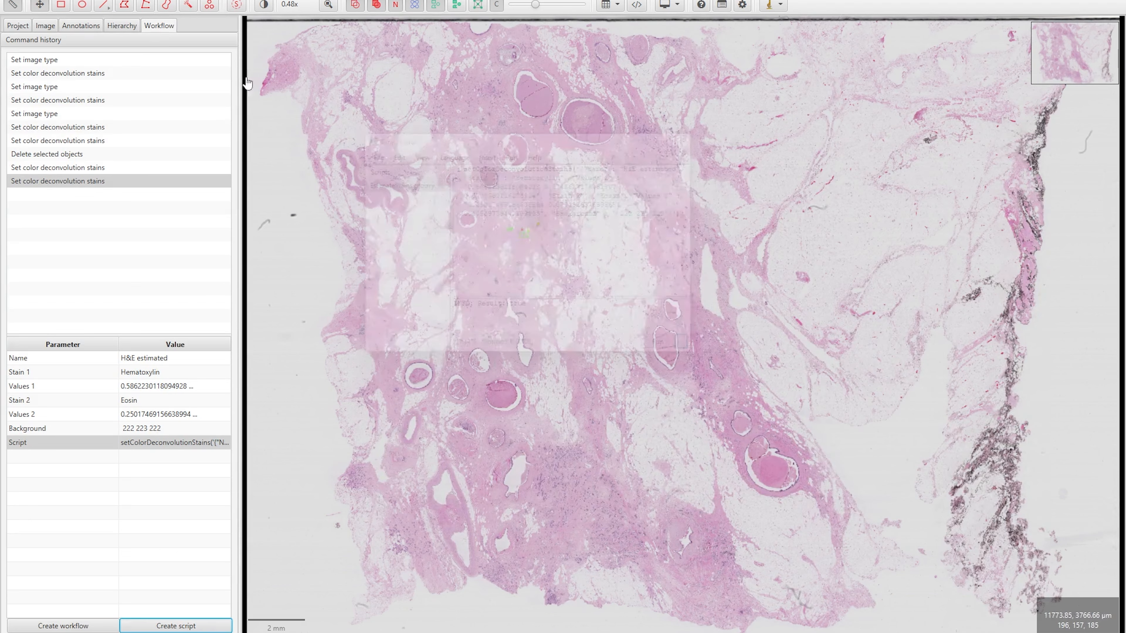
Open the slide 03.svs from the project, saving the changes to 01.svs, and show its image properties.
click(18, 26)
double_click(46, 148)
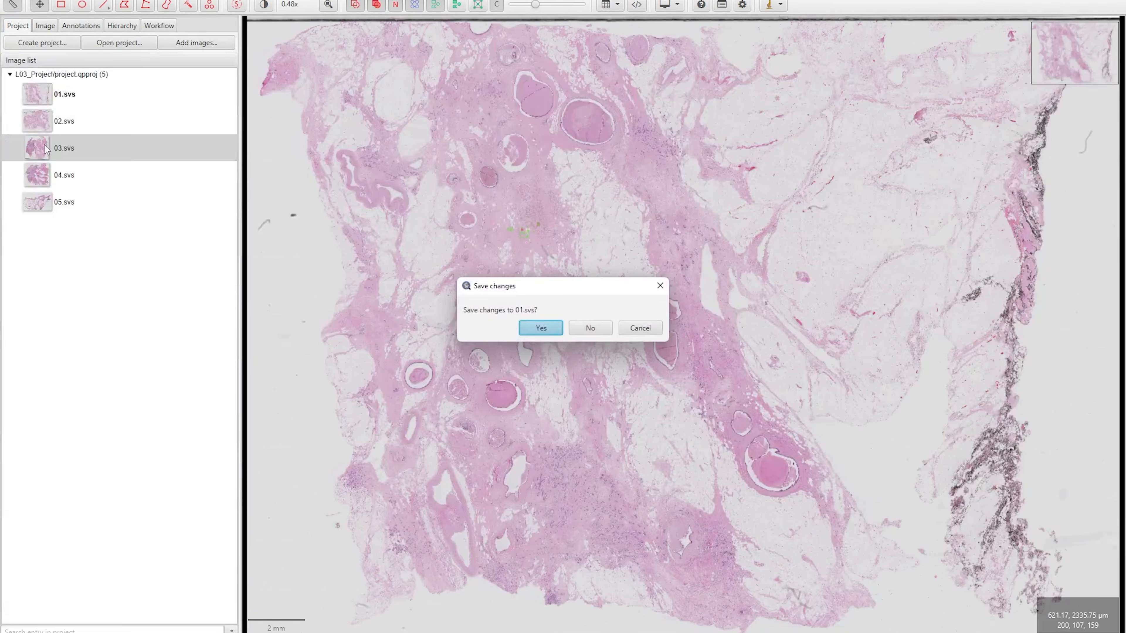
click(539, 330)
click(46, 26)
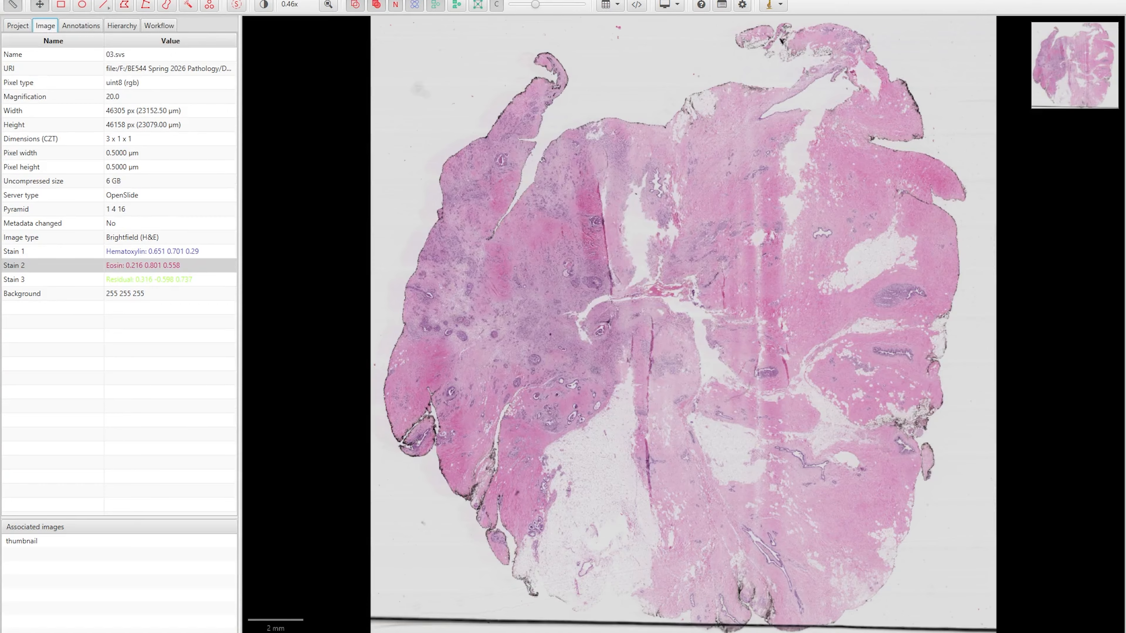
Reopen the script editor, move it clear of the image properties and run EstimateStains.groovy on 03.svs.
click(215, 0)
click(234, 5)
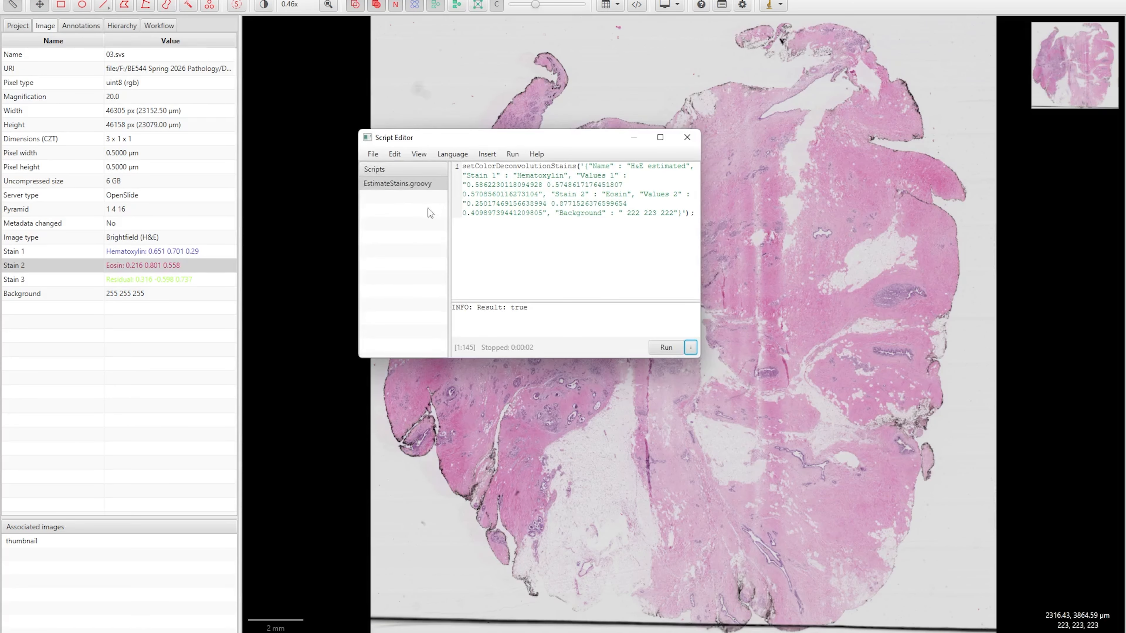
drag(448, 144, 361, 348)
click(581, 553)
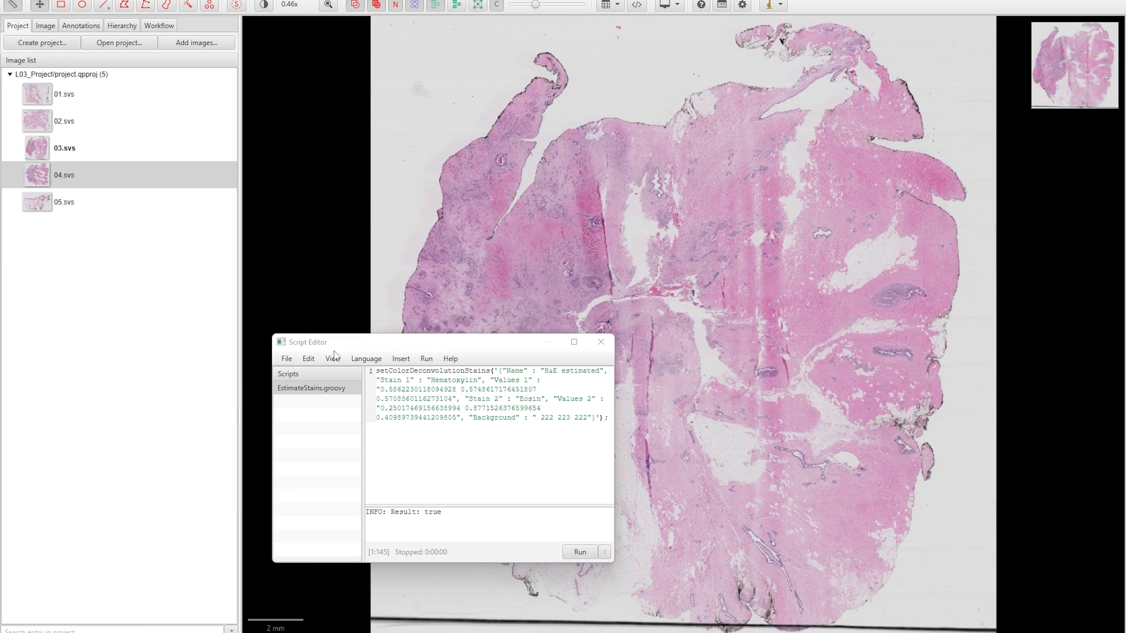
Open the slide 04.svs, run EstimateStains.groovy on it and highlight the script's stain-setting command.
double_click(60, 175)
click(580, 553)
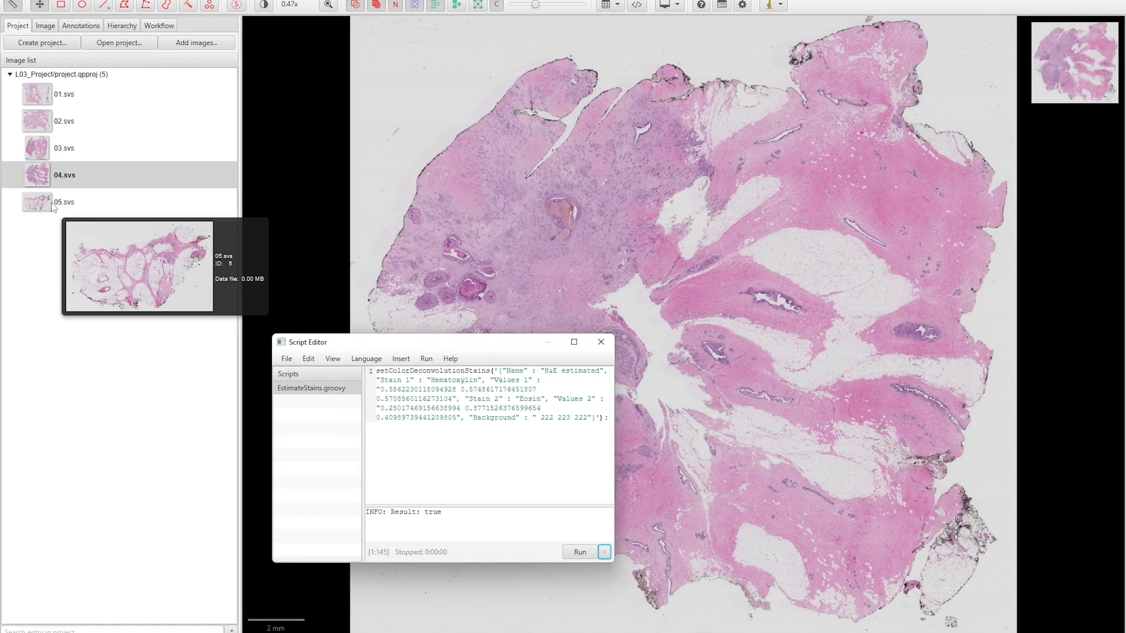
drag(441, 344, 512, 218)
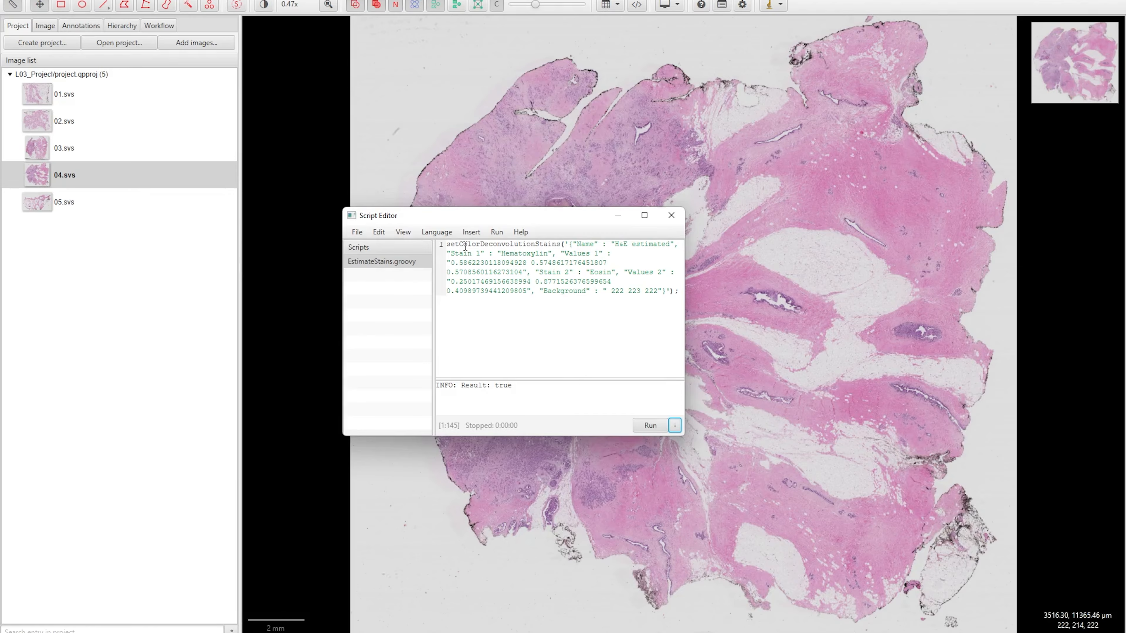
drag(463, 244, 563, 304)
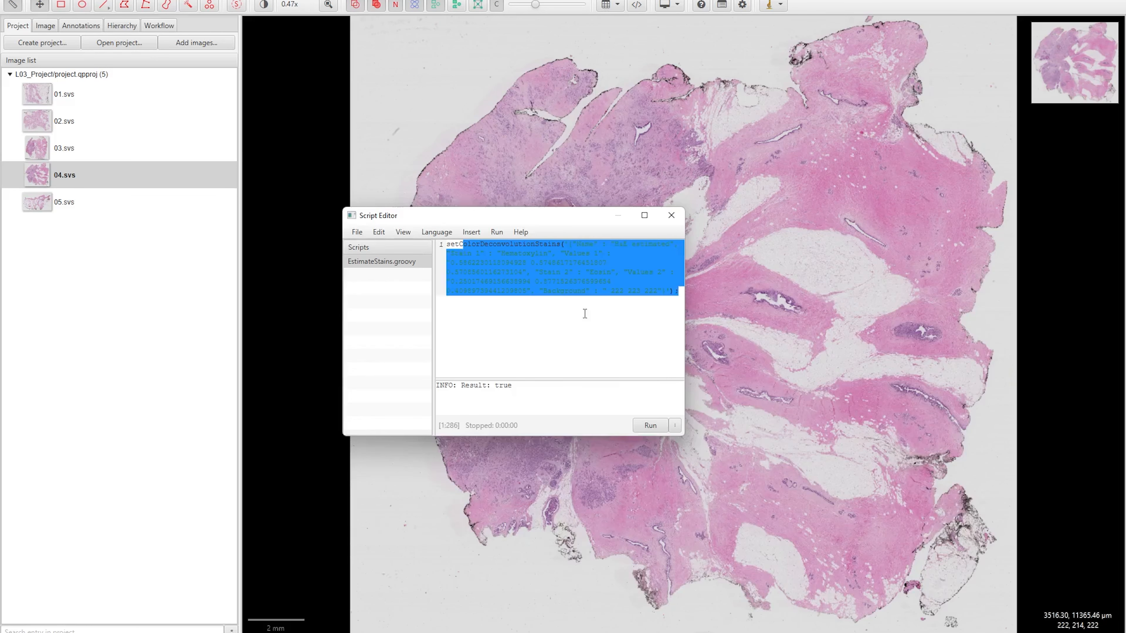